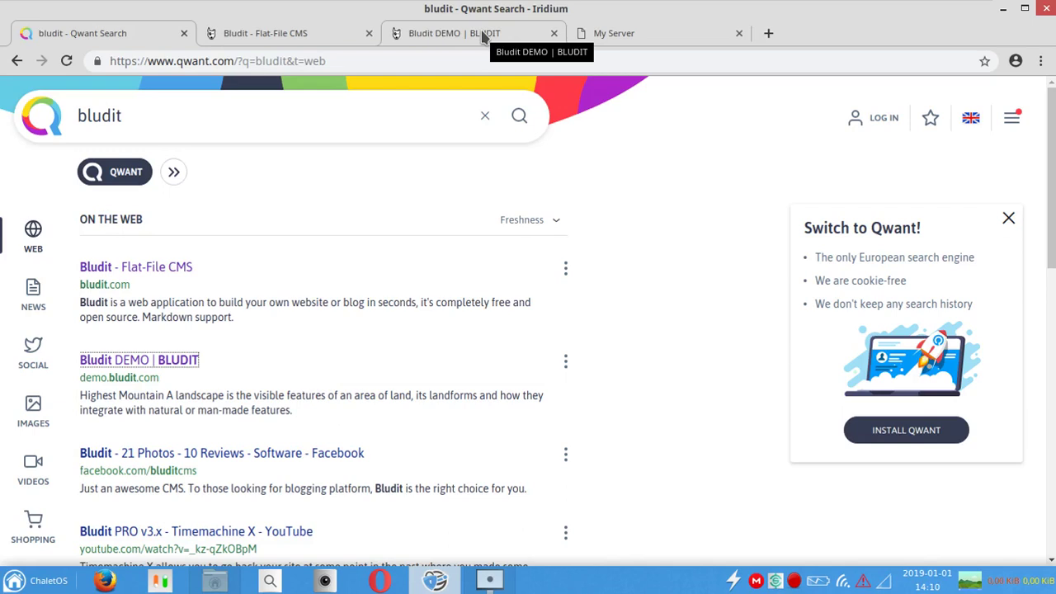
# Step: Switch to the Bludit demo site and scroll through its list of stories
pyautogui.click(483, 38)
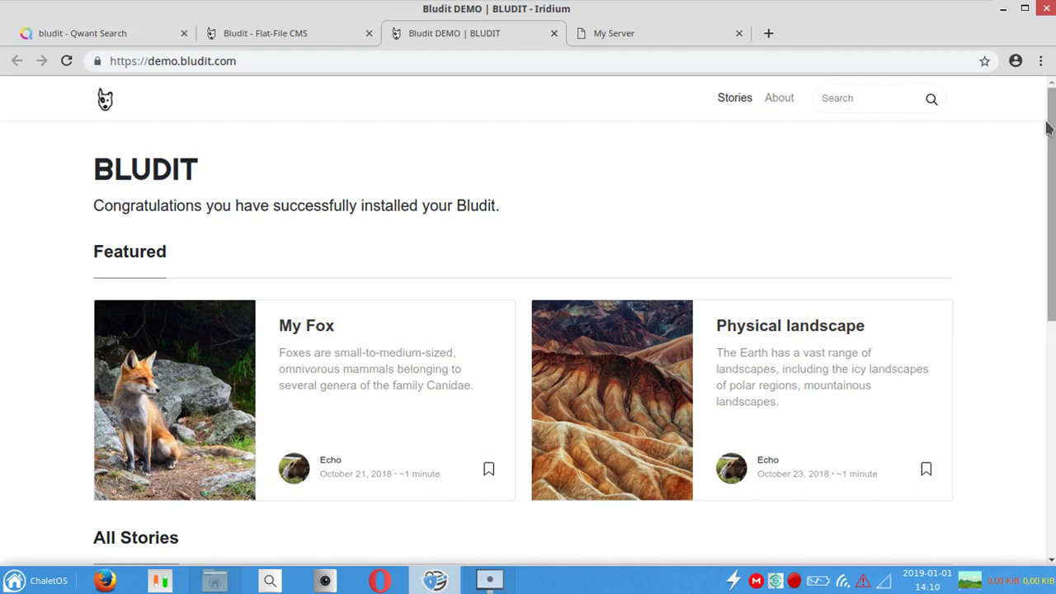
pyautogui.scroll(-1, 1048, 128)
pyautogui.moveTo(1054, 120); pyautogui.dragTo(1053, 391)
pyautogui.click(1054, 256)
pyautogui.scroll(-3, 555, 270)
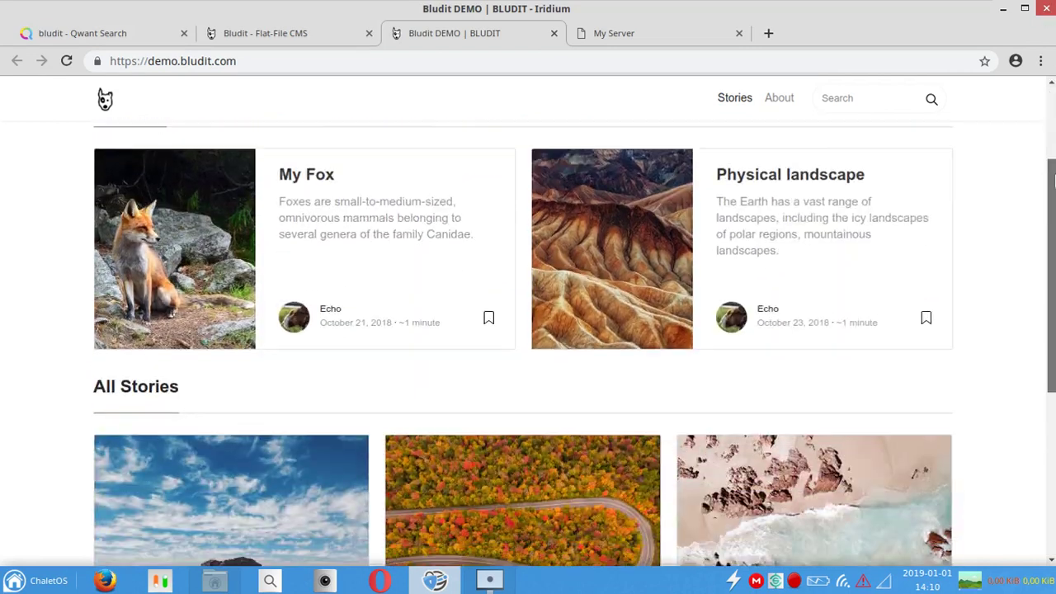
pyautogui.scroll(1, 556, 270)
# Step: Read through the My Fox story, then go to the official bludit.com homepage
pyautogui.click(507, 243)
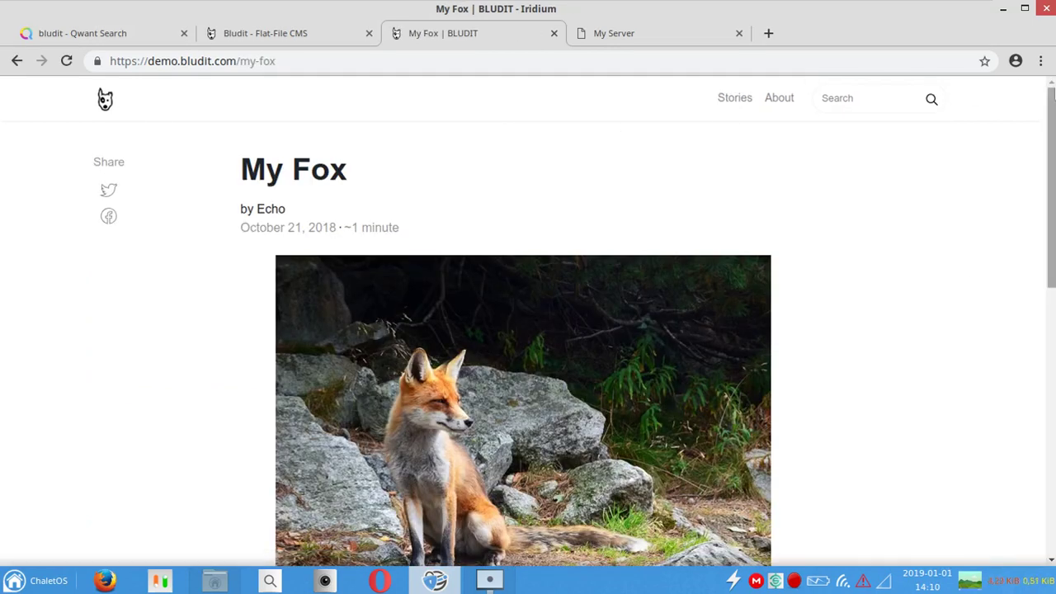
pyautogui.scroll(-3, 1052, 93)
pyautogui.scroll(2, 1052, 93)
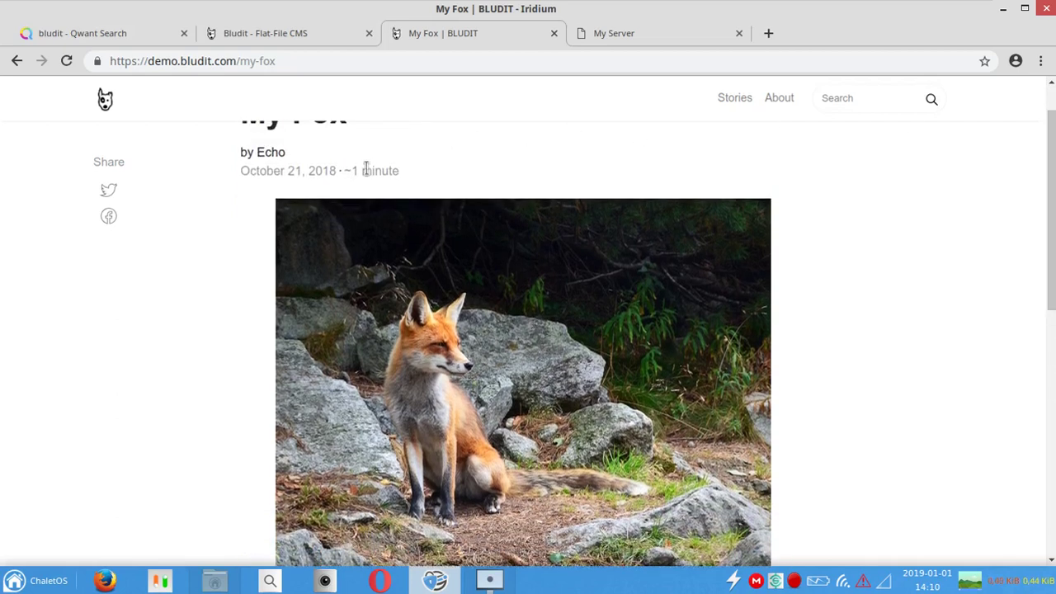
pyautogui.moveTo(1053, 167); pyautogui.dragTo(900, 100)
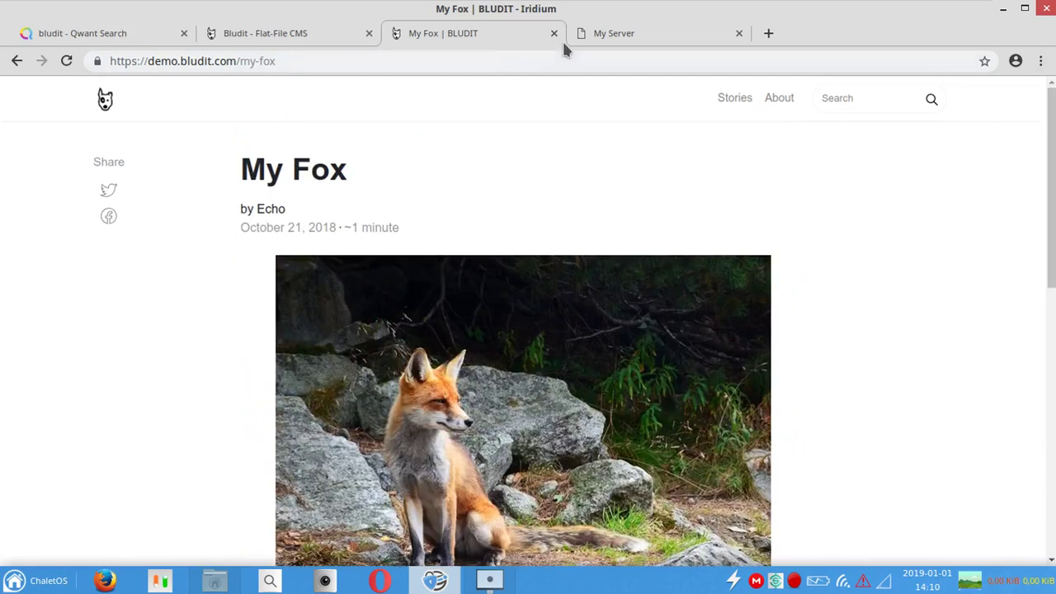
pyautogui.click(307, 33)
pyautogui.moveTo(1052, 156)
pyautogui.mouseDown()
pyautogui.moveTo(1051, 247)
pyautogui.moveTo(1051, 157)
pyautogui.mouseUp()
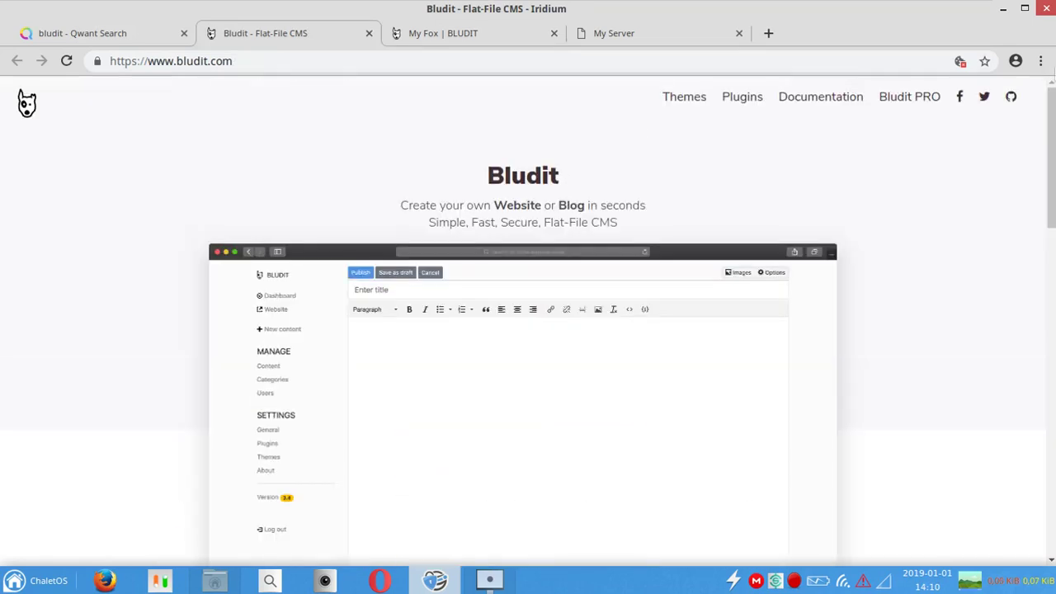
# Step: Scroll the bludit.com homepage down to its features section
pyautogui.click(258, 60)
pyautogui.click(785, 156)
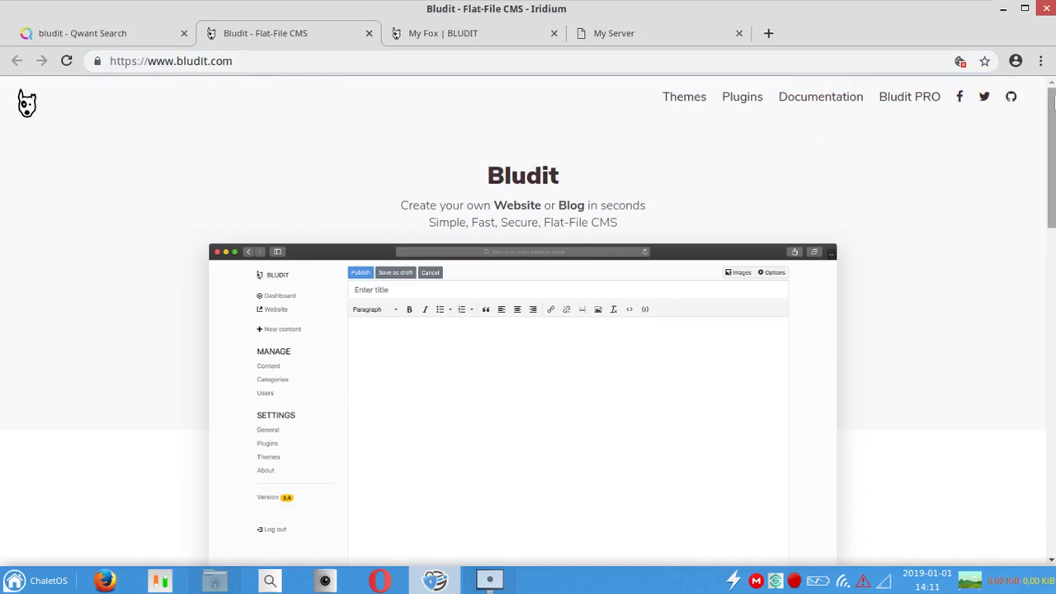
pyautogui.scroll(-2, 829, 153)
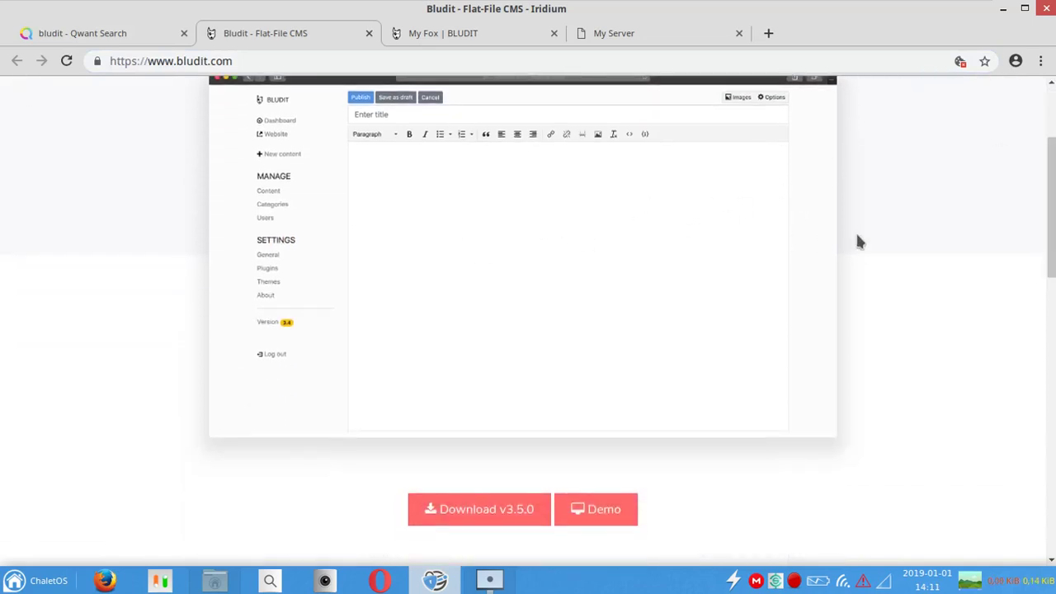
pyautogui.moveTo(1052, 216); pyautogui.dragTo(1053, 310)
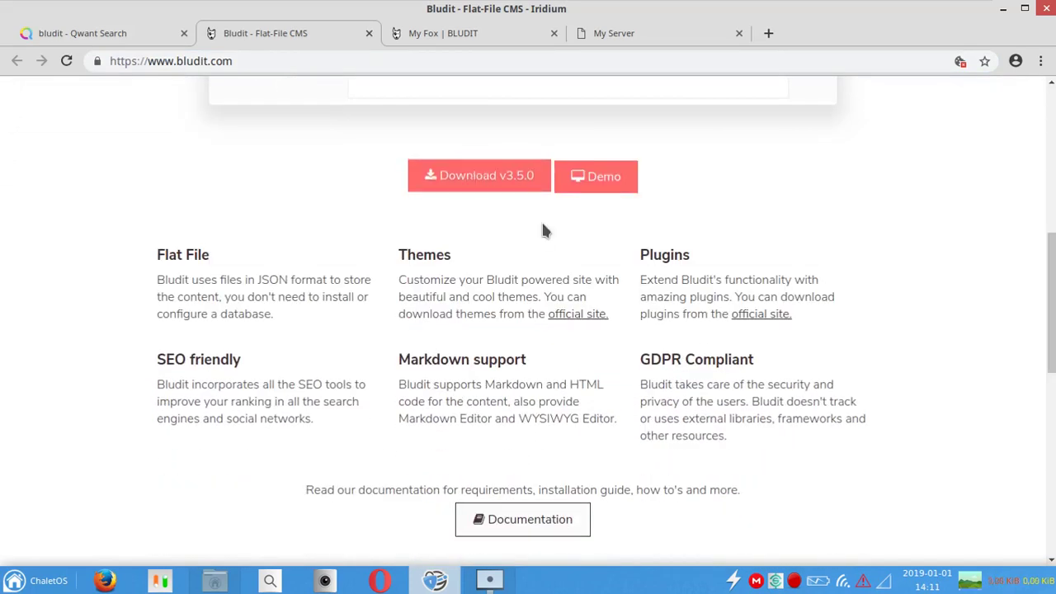
# Step: Open the official themes and plugins sites in background tabs and view the themes gallery
pyautogui.middleClick(556, 321)
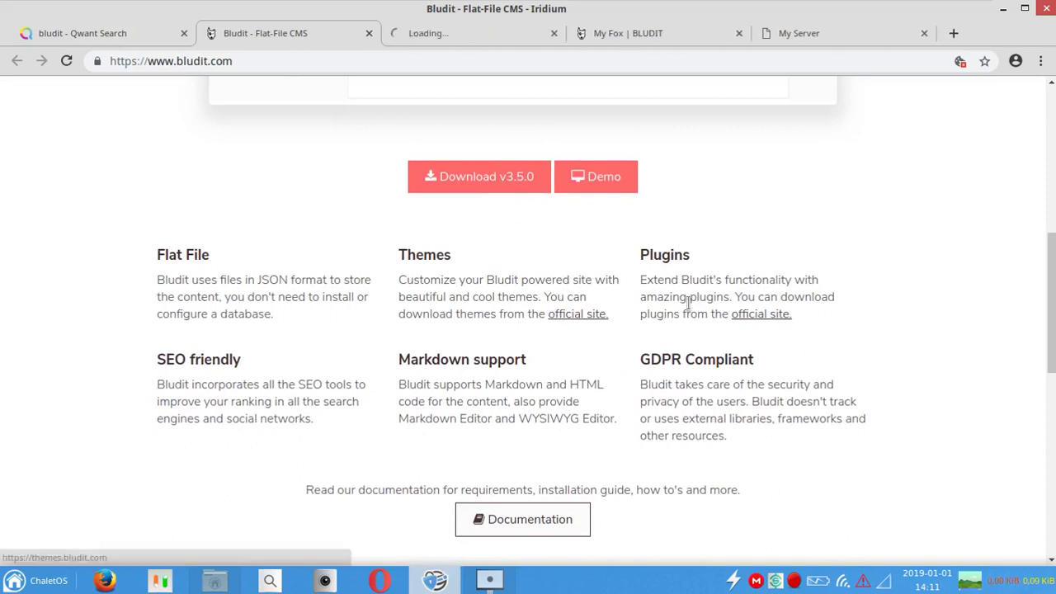
pyautogui.middleClick(747, 318)
pyautogui.moveTo(159, 257); pyautogui.dragTo(832, 447)
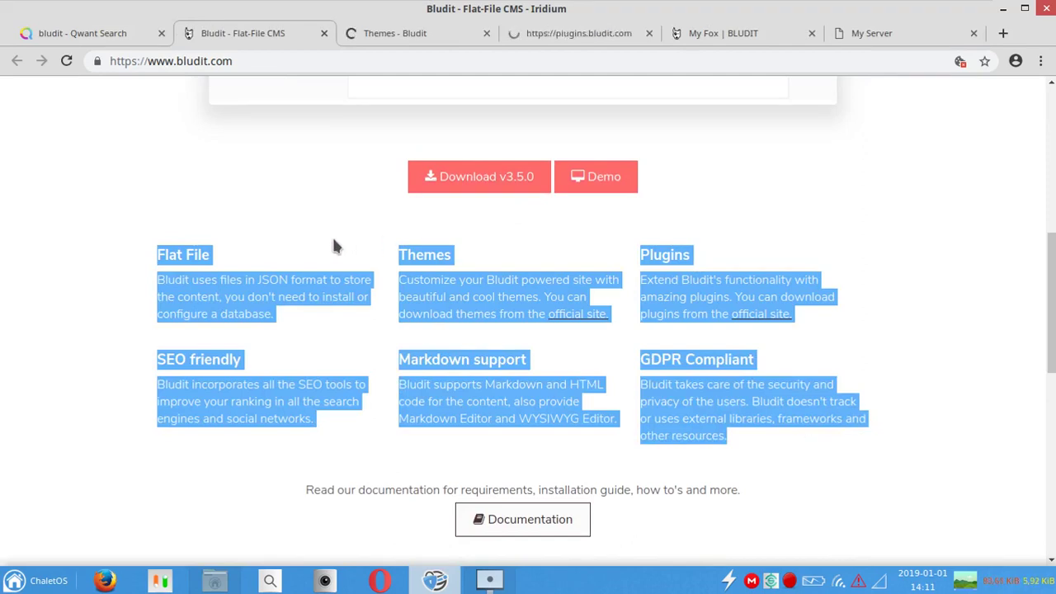
pyautogui.click(333, 238)
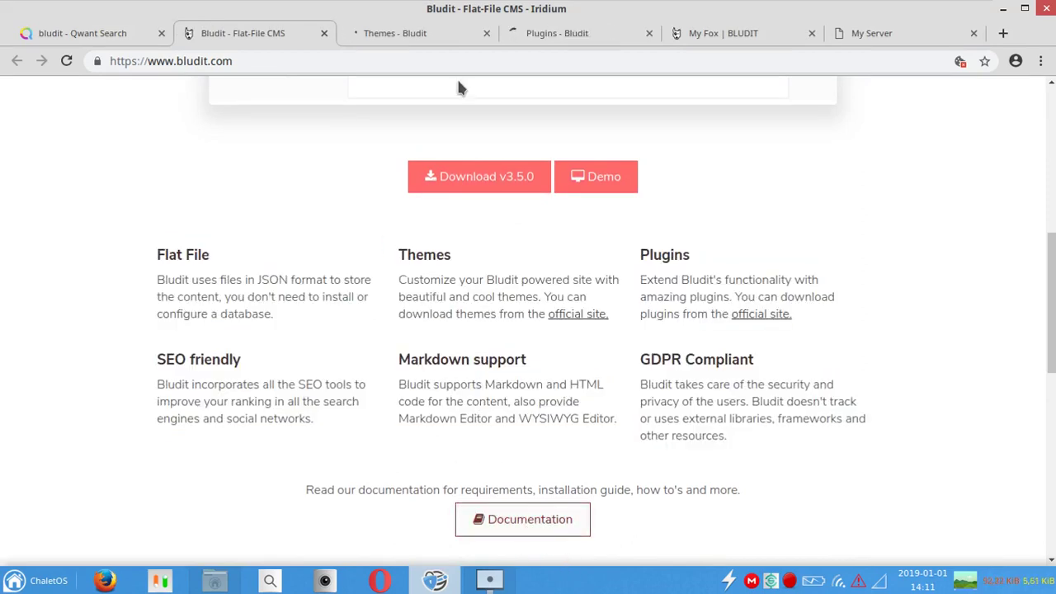
pyautogui.click(422, 36)
pyautogui.click(553, 26)
pyautogui.click(429, 37)
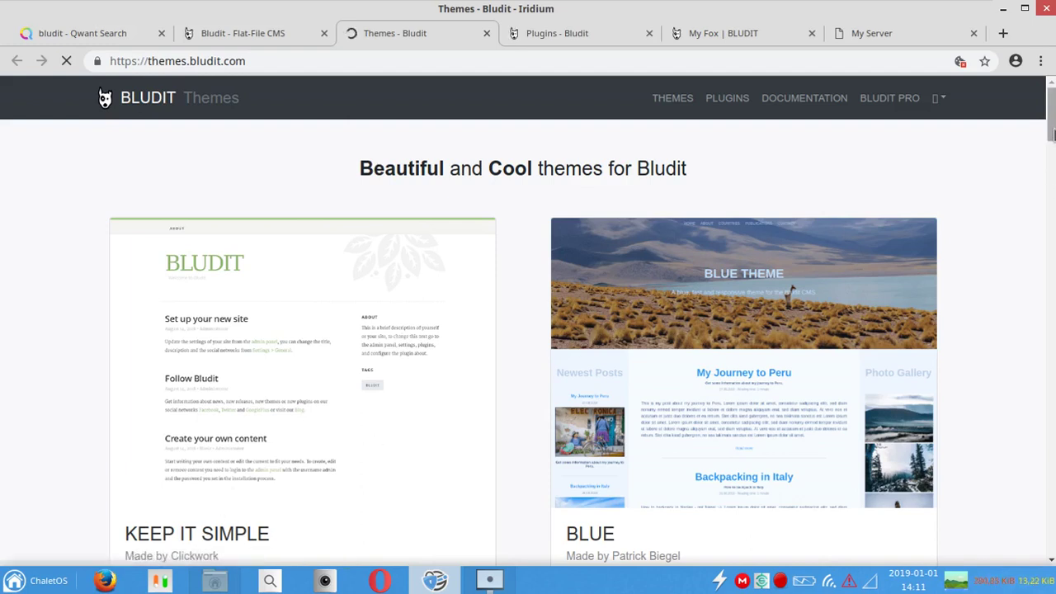
# Step: Browse the themes gallery, then scroll through the plugins gallery
pyautogui.moveTo(1053, 135)
pyautogui.mouseDown()
pyautogui.moveTo(1050, 435)
pyautogui.moveTo(1045, 136)
pyautogui.mouseUp()
pyautogui.click(567, 33)
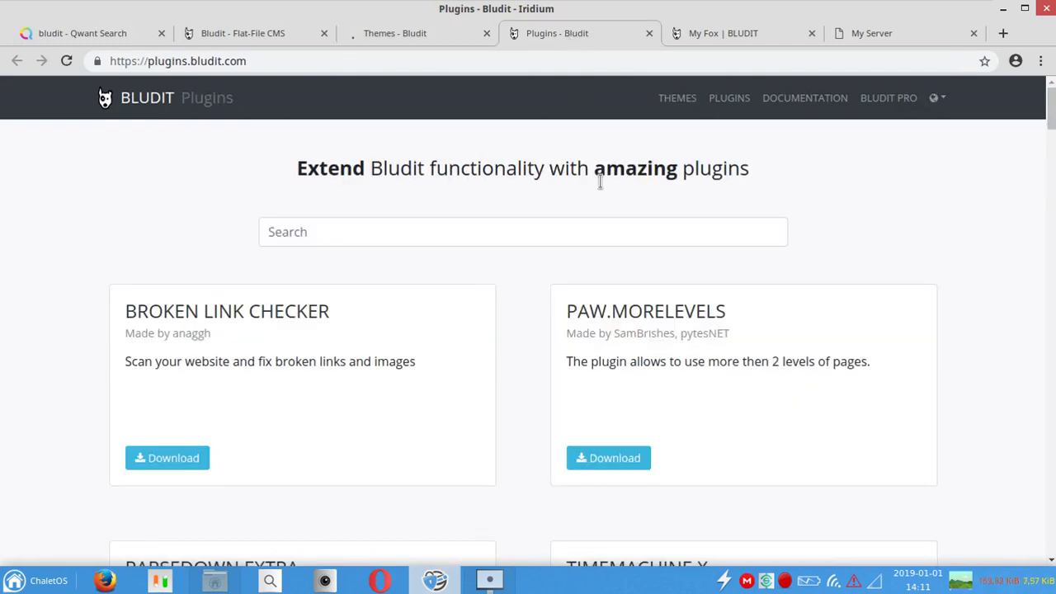
pyautogui.click(537, 230)
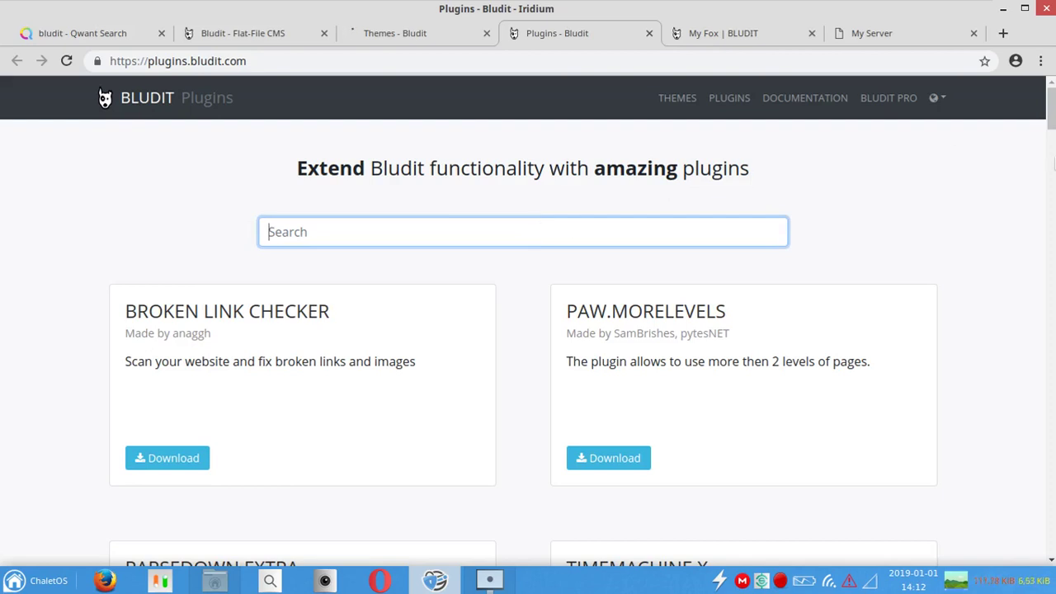
pyautogui.moveTo(1052, 124)
pyautogui.mouseDown()
pyautogui.moveTo(1053, 362)
pyautogui.moveTo(1053, 115)
pyautogui.mouseUp()
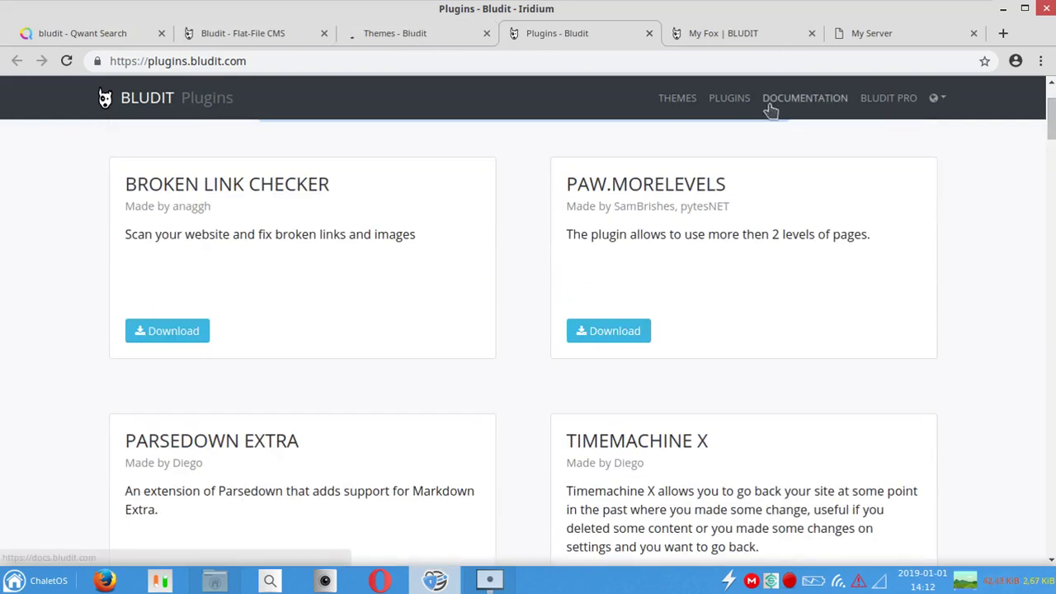
# Step: Download Bludit v3.5.0 from bludit.com and minimize the browser
pyautogui.click(277, 33)
pyautogui.click(528, 171)
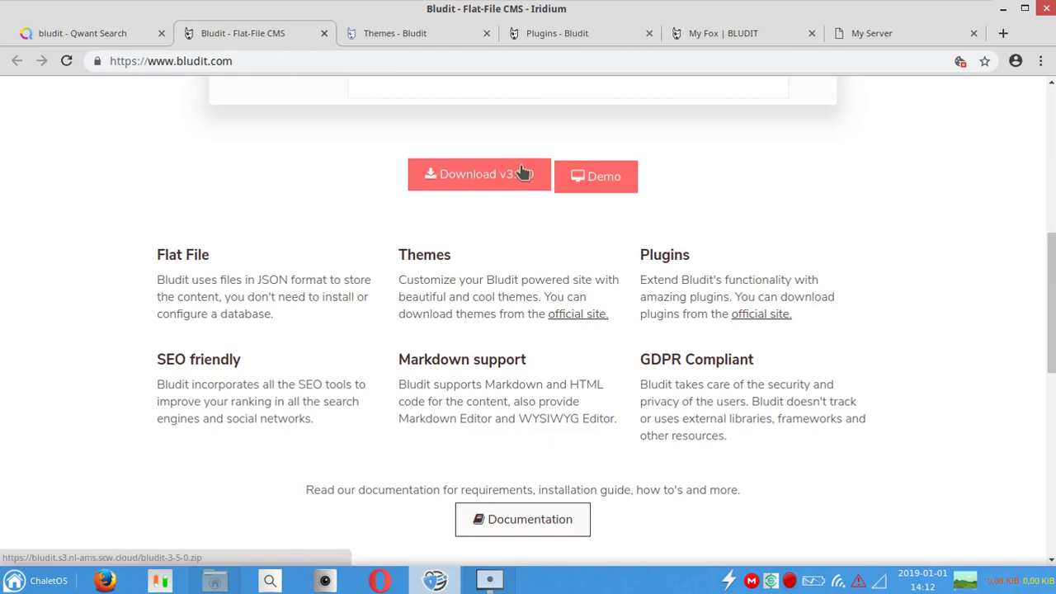
pyautogui.click(1006, 12)
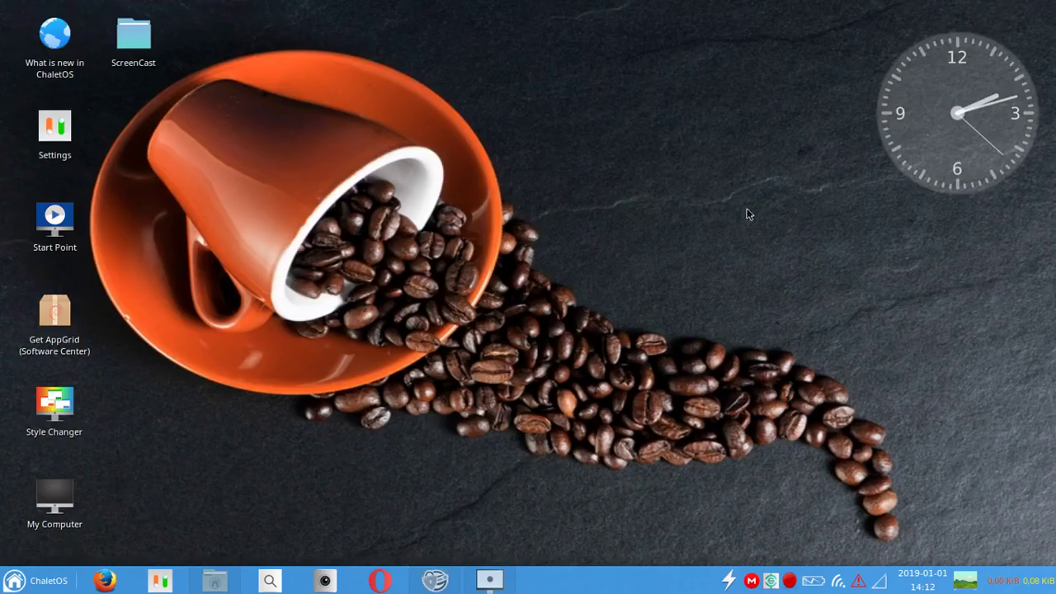
# Step: Copy bludit-3-5-0.zip from the downloads into the htdocs folder
pyautogui.click(214, 580)
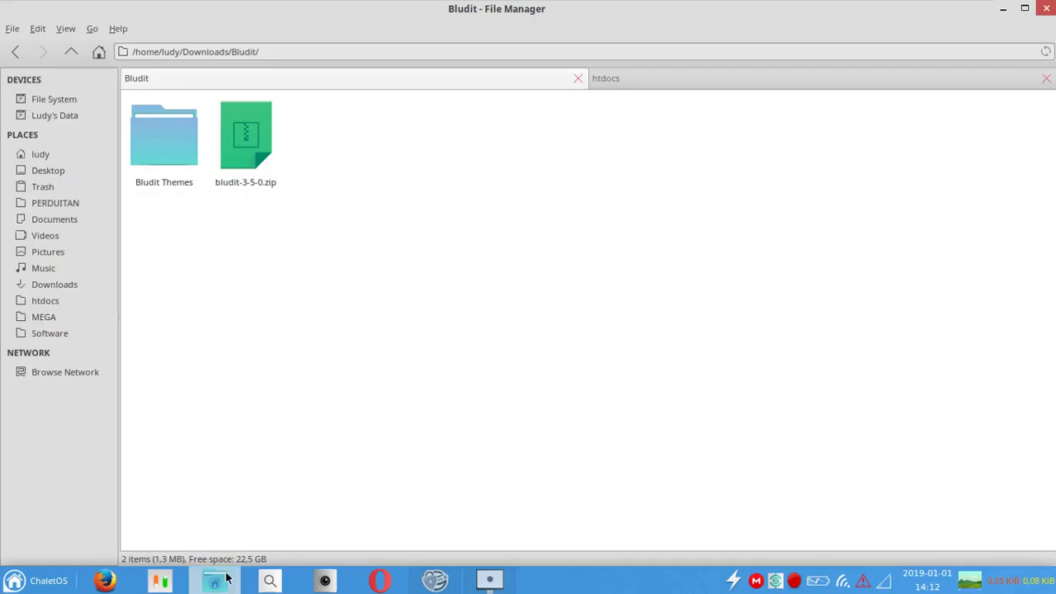
pyautogui.rightClick(258, 165)
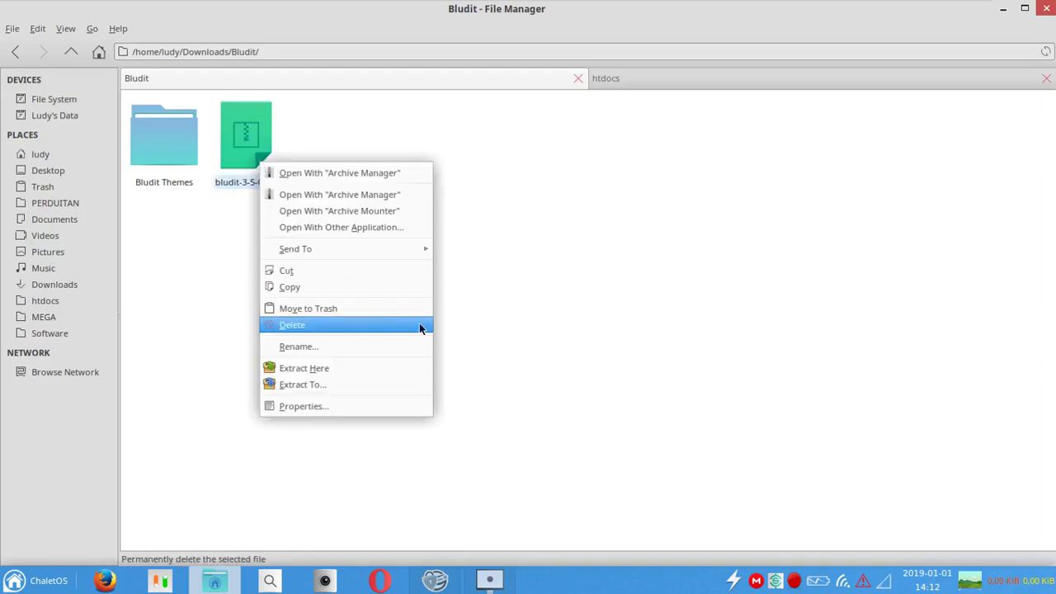
pyautogui.click(401, 287)
pyautogui.click(685, 79)
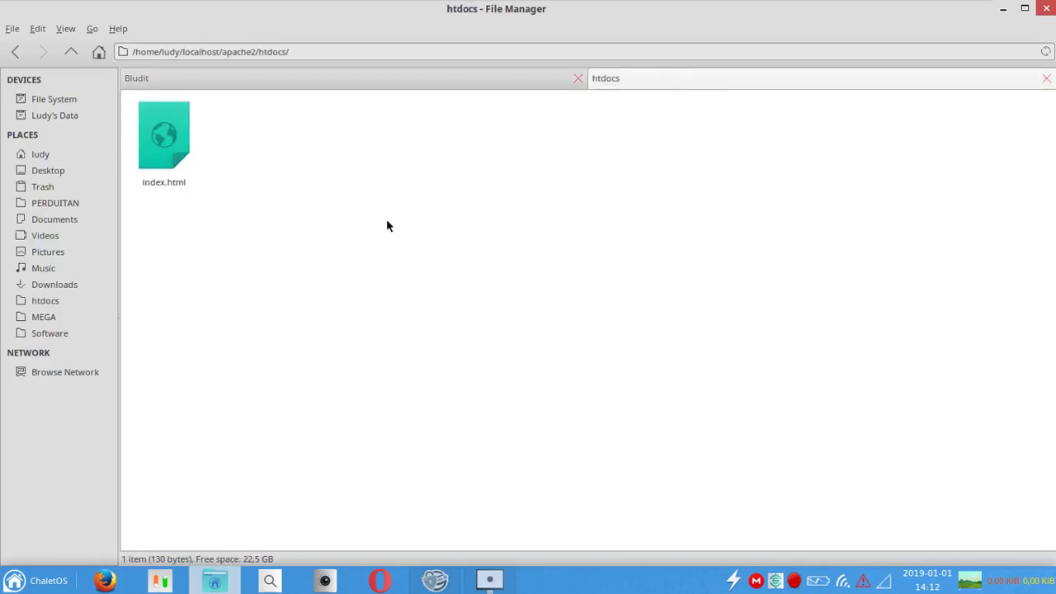
pyautogui.rightClick(487, 140)
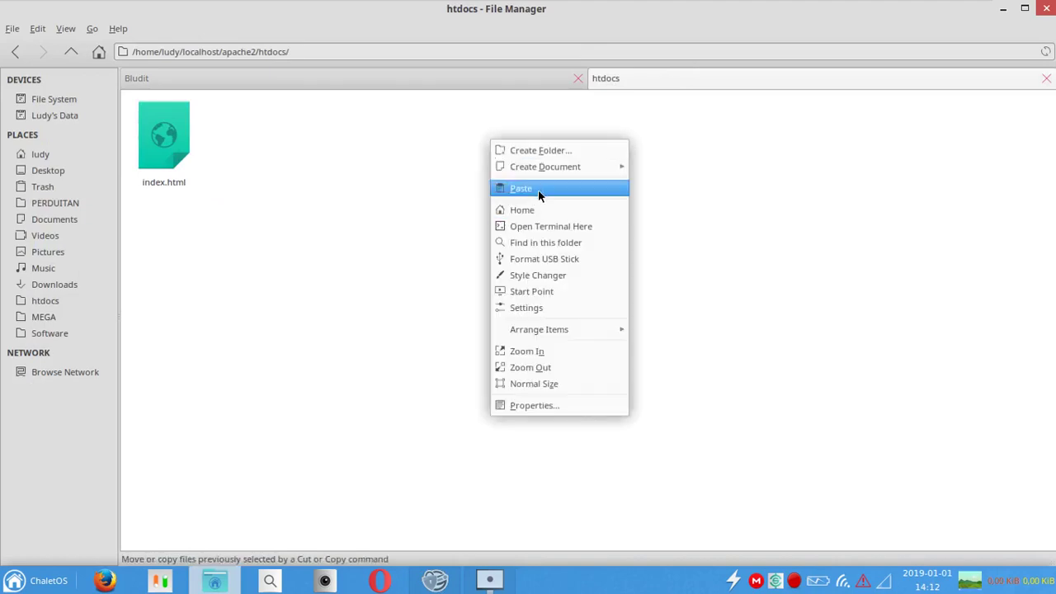
pyautogui.click(536, 189)
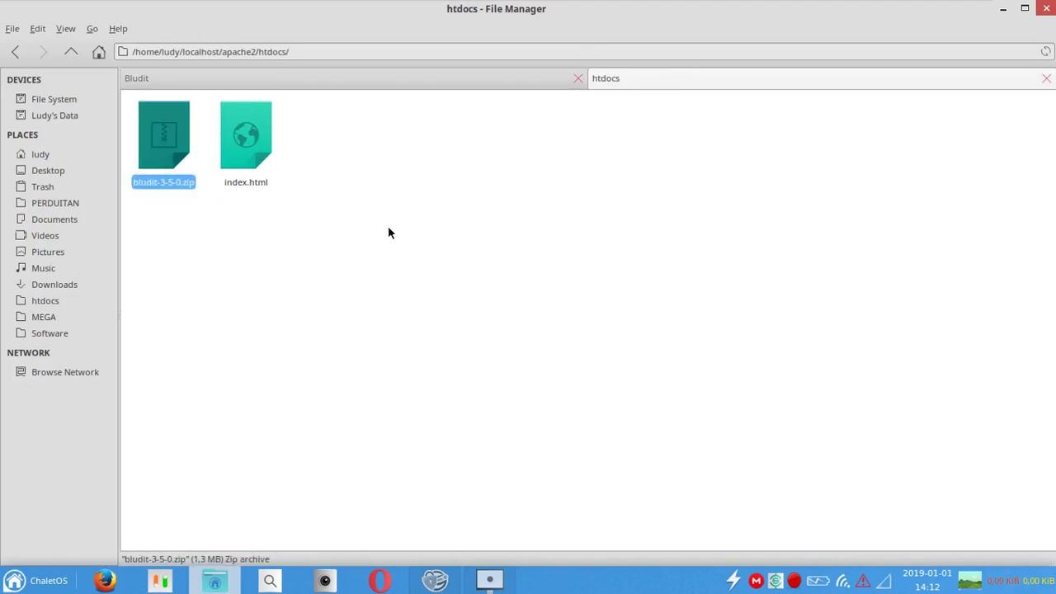
# Step: Extract the zip in htdocs, delete the archive, and rename bludit-3-5-0 to blog
pyautogui.rightClick(154, 172)
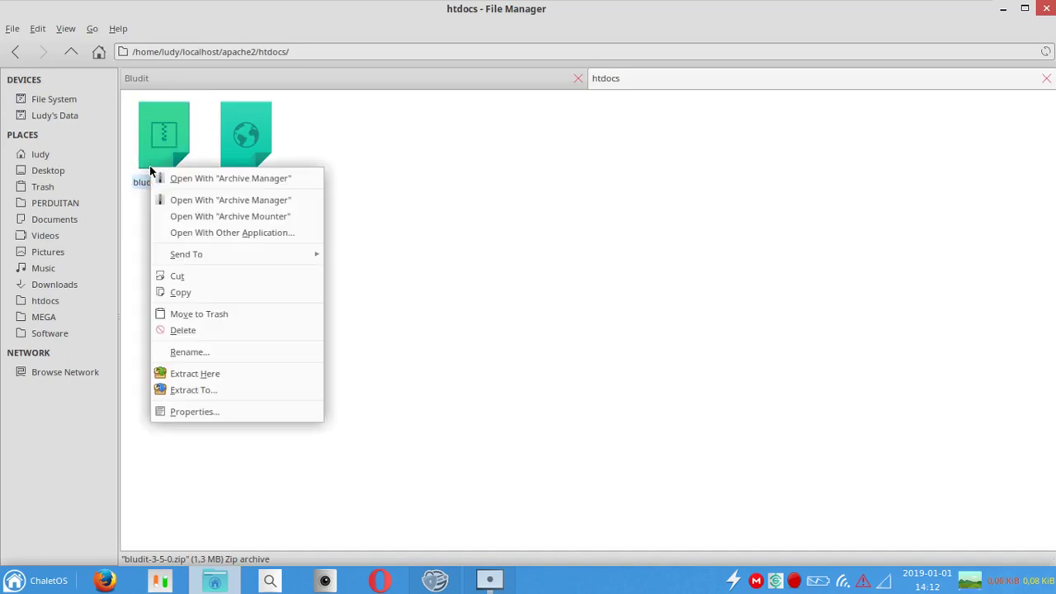
pyautogui.click(275, 376)
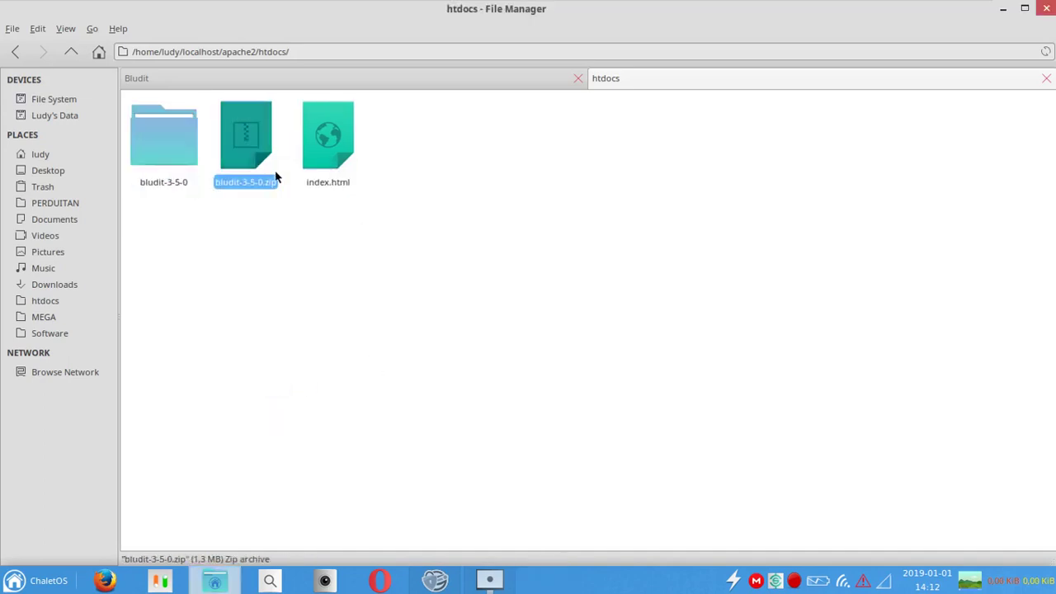
pyautogui.press('Delete')
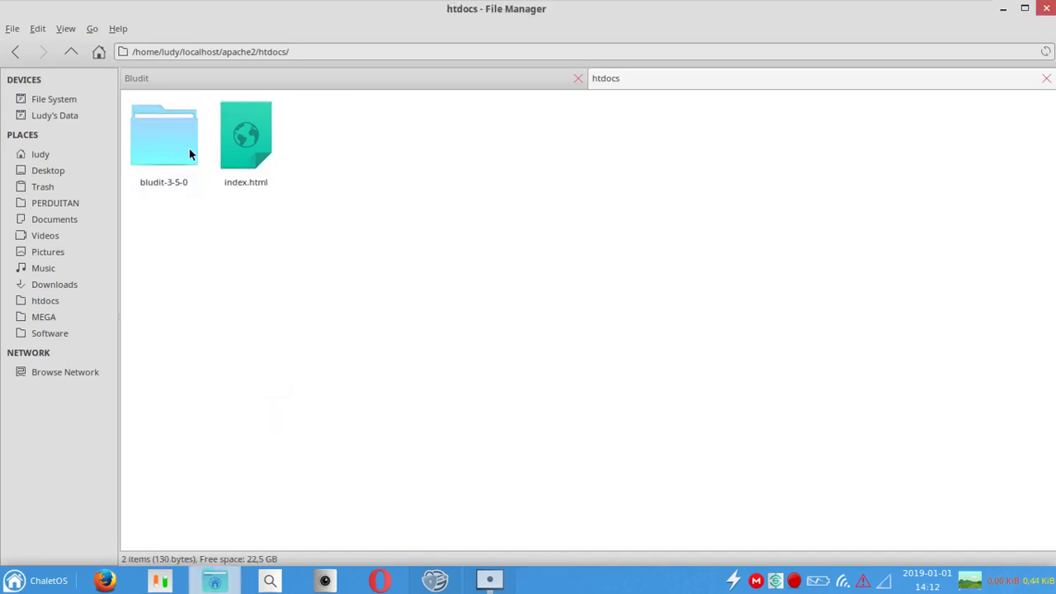
pyautogui.click(164, 146)
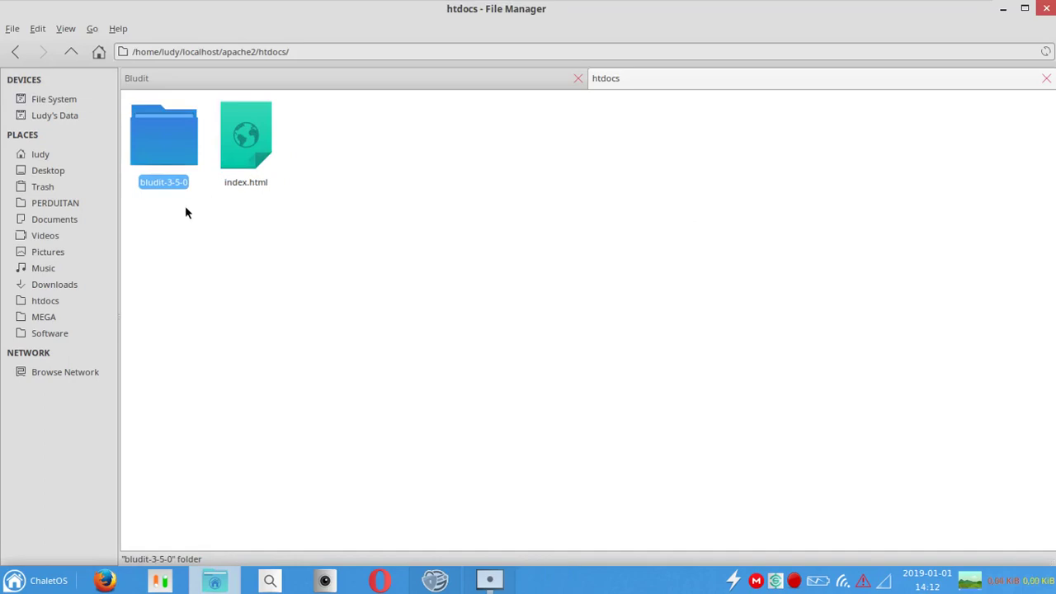
pyautogui.press('F2')
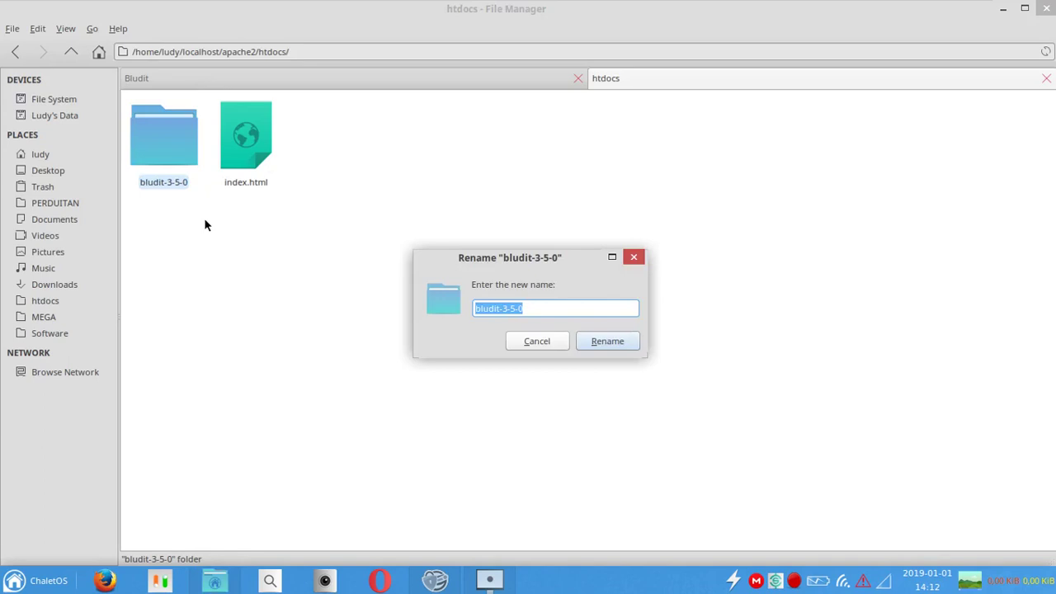
pyautogui.write('blog')
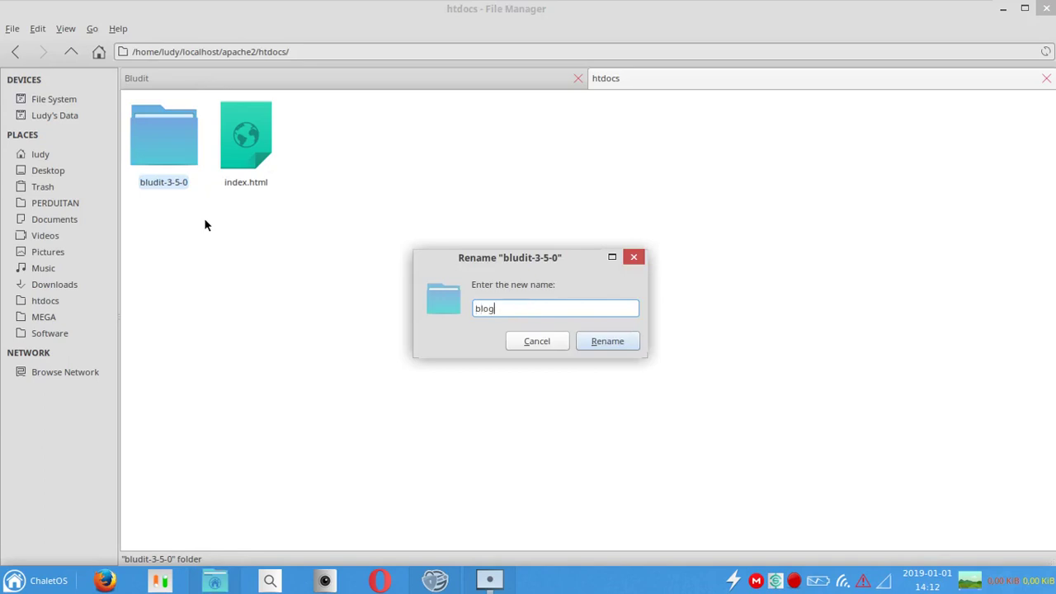
pyautogui.press('Return')
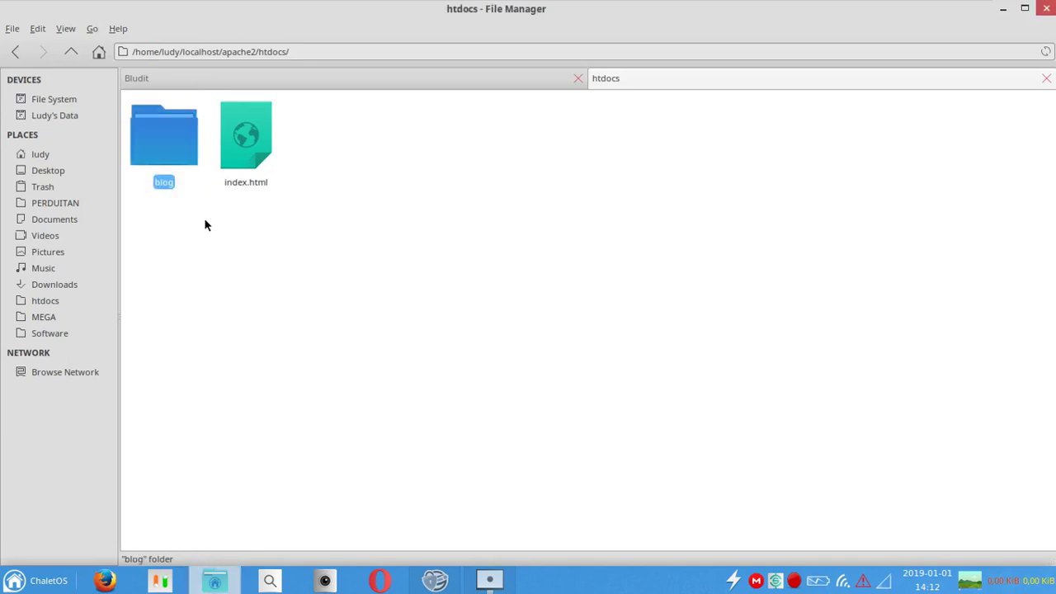
# Step: Load localhost:8081/blog in the local server tab to start the installer
pyautogui.click(435, 581)
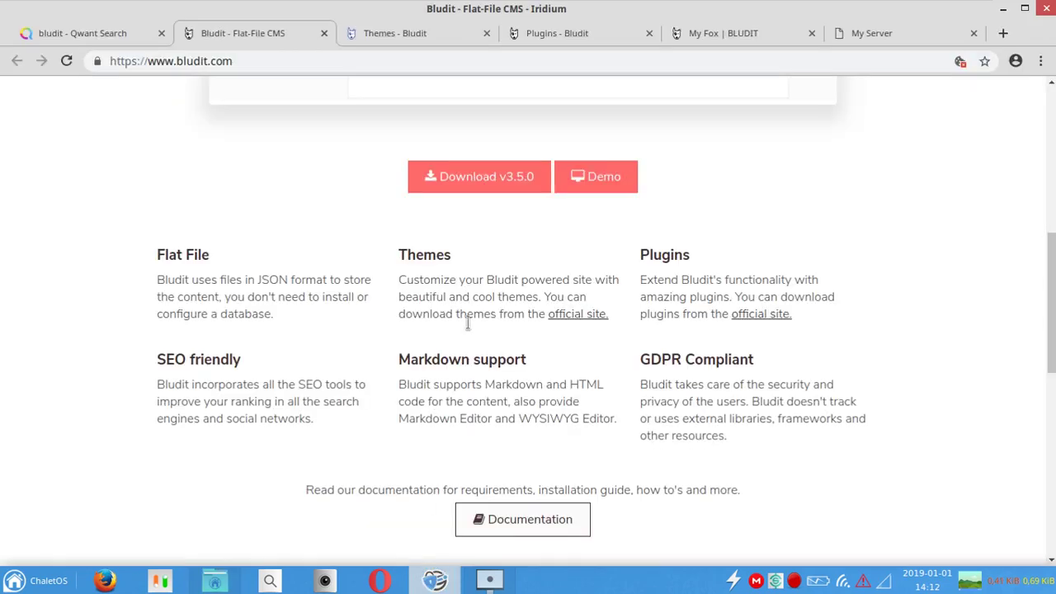
pyautogui.click(869, 36)
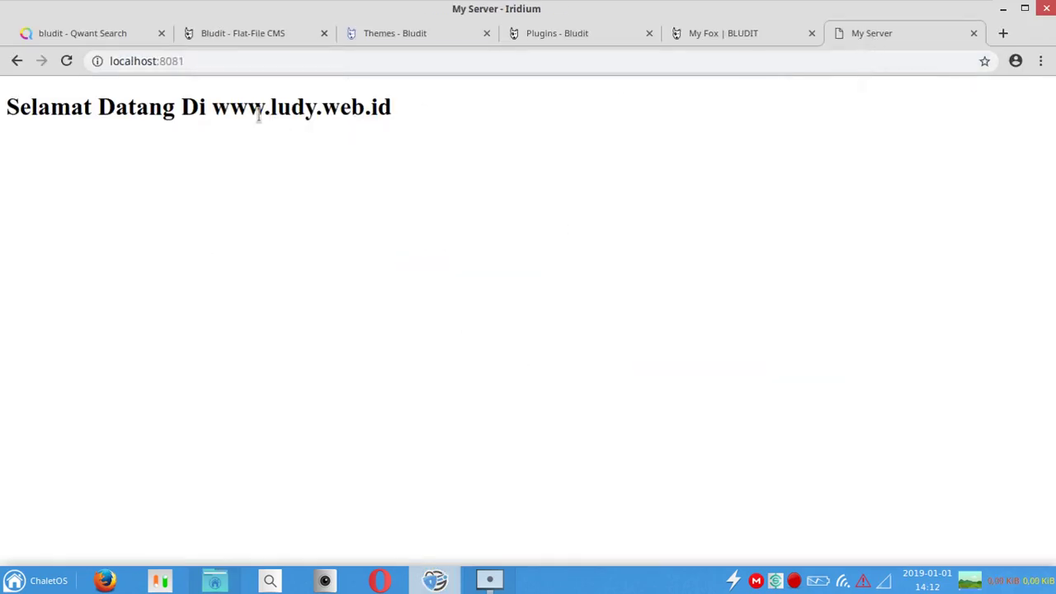
pyautogui.click(193, 62)
pyautogui.doubleClick(193, 63)
pyautogui.click(193, 63)
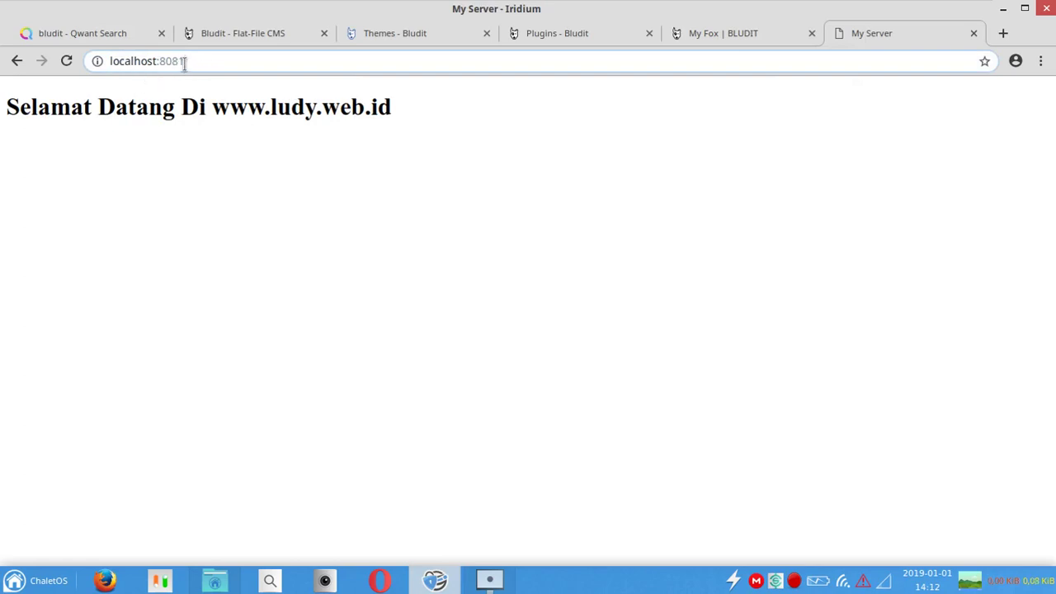
pyautogui.write('/')
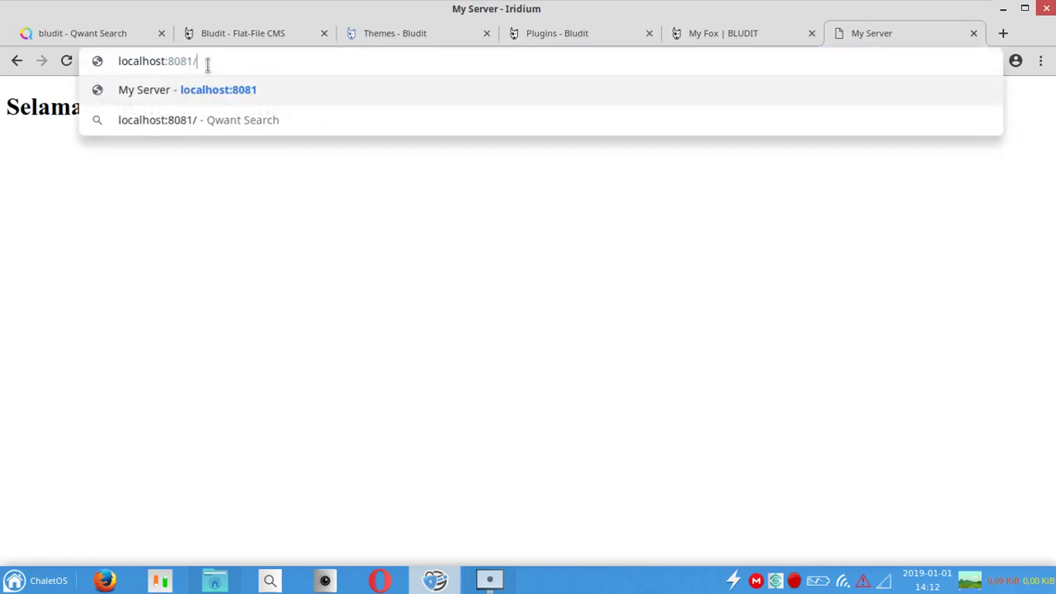
pyautogui.write('blog')
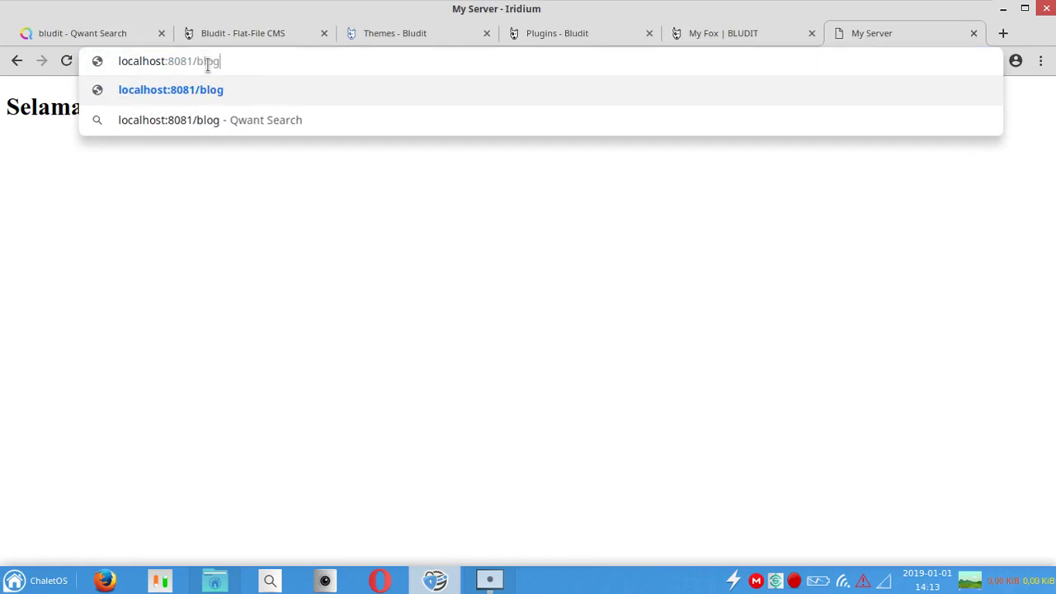
pyautogui.press('Return')
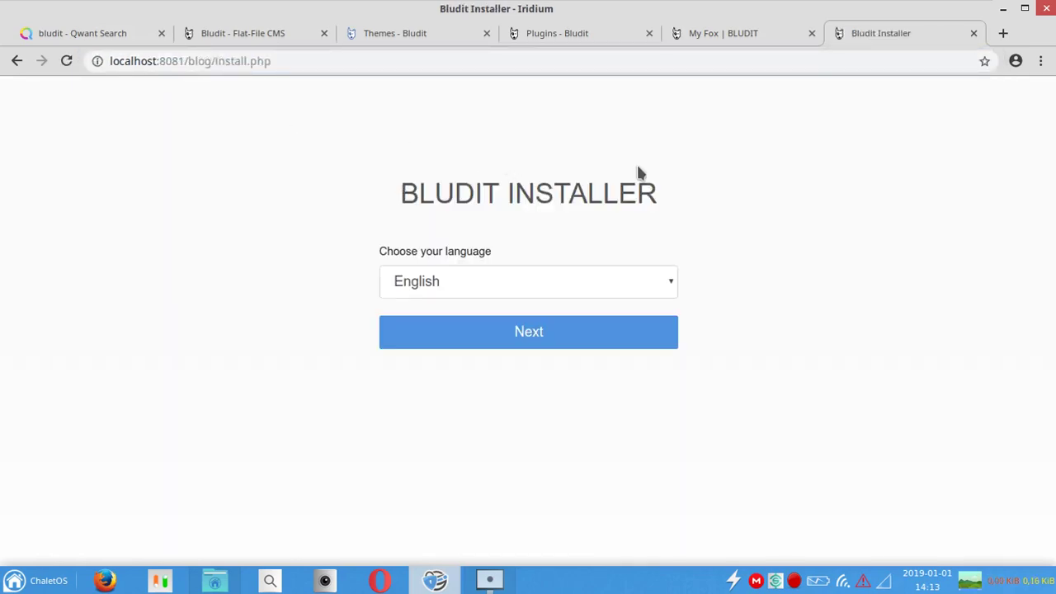
# Step: Keep English as the installer language and continue to the password step
pyautogui.click(452, 279)
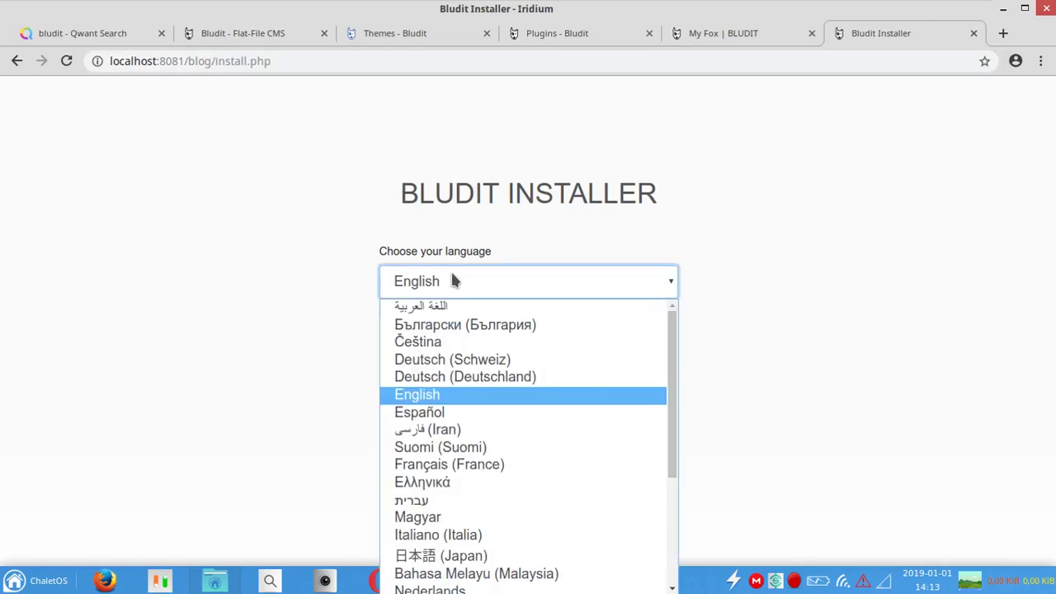
pyautogui.click(451, 282)
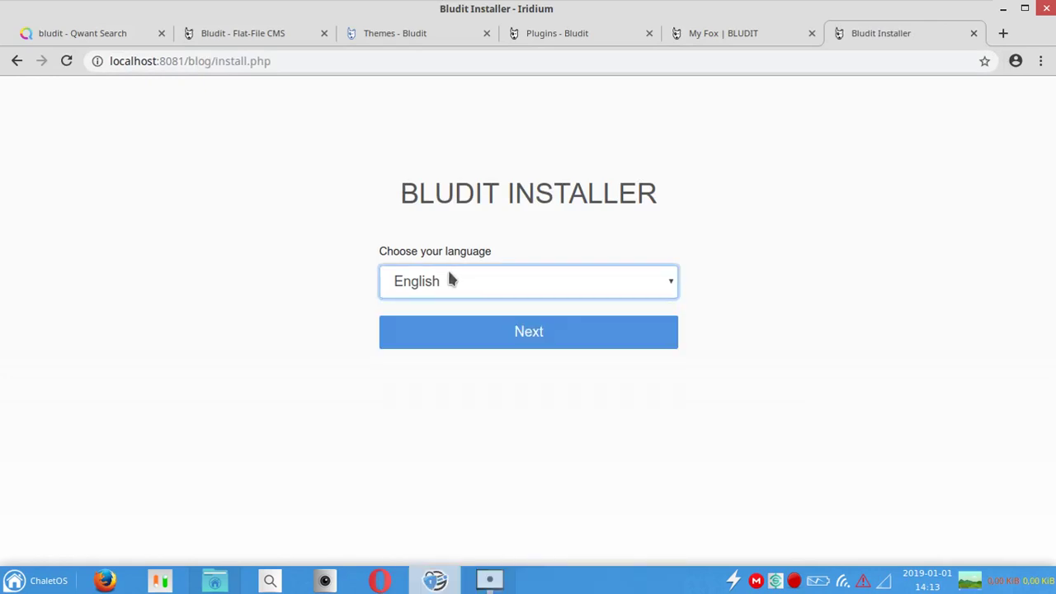
pyautogui.click(558, 330)
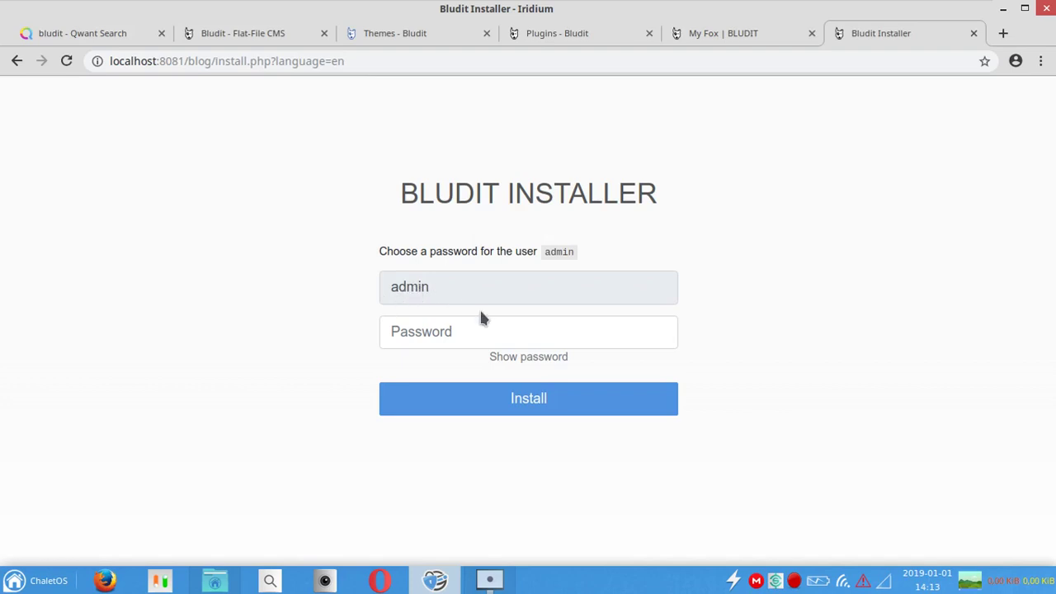
# Step: Enter an admin password, install, and follow the welcome page's link to the admin login
pyautogui.click(496, 326)
pyautogui.write('ad')
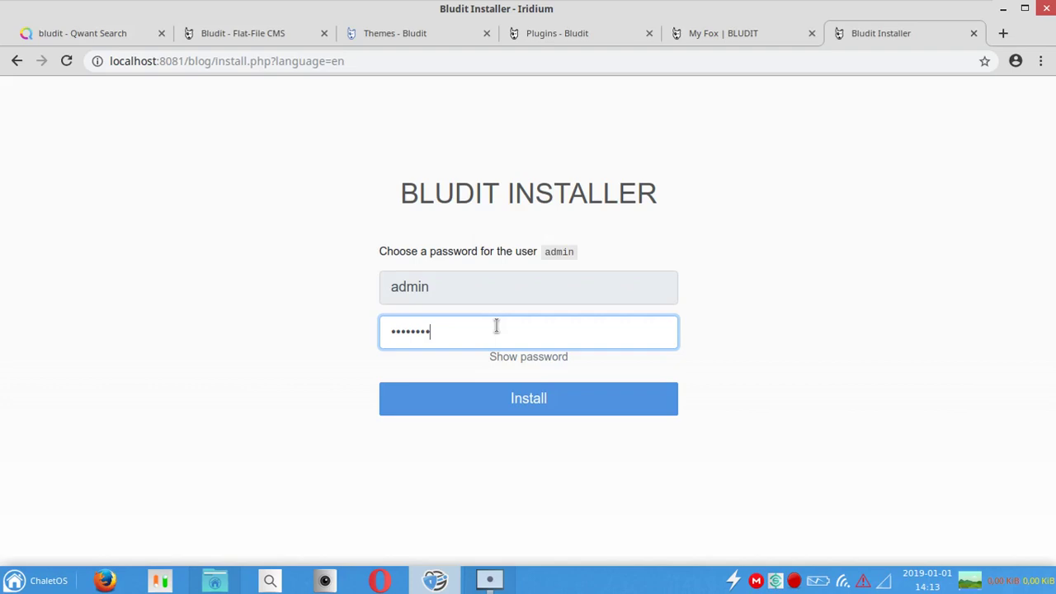
pyautogui.click(556, 398)
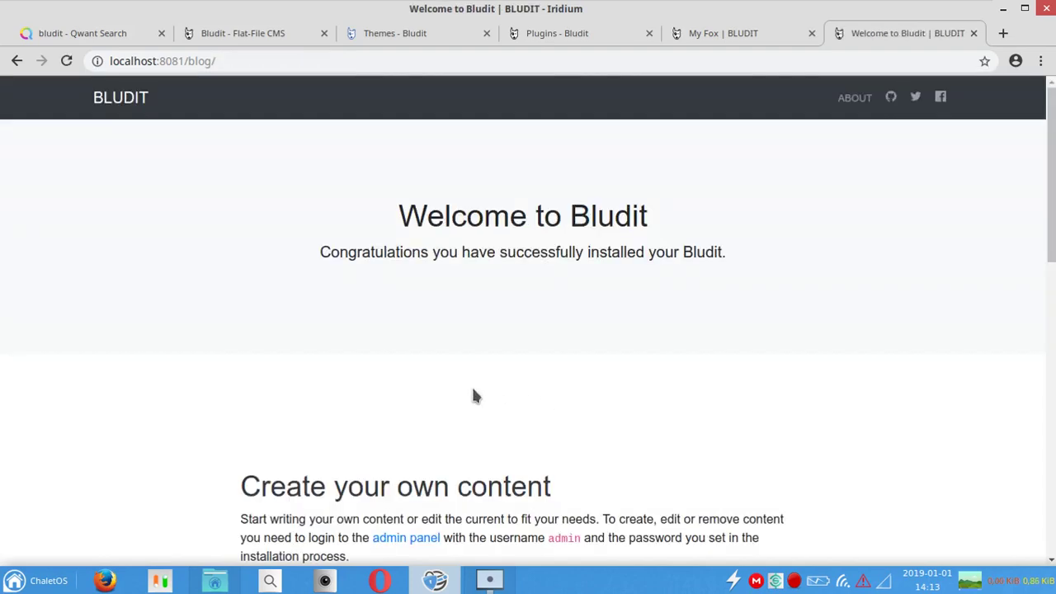
pyautogui.moveTo(1052, 170); pyautogui.dragTo(1053, 371)
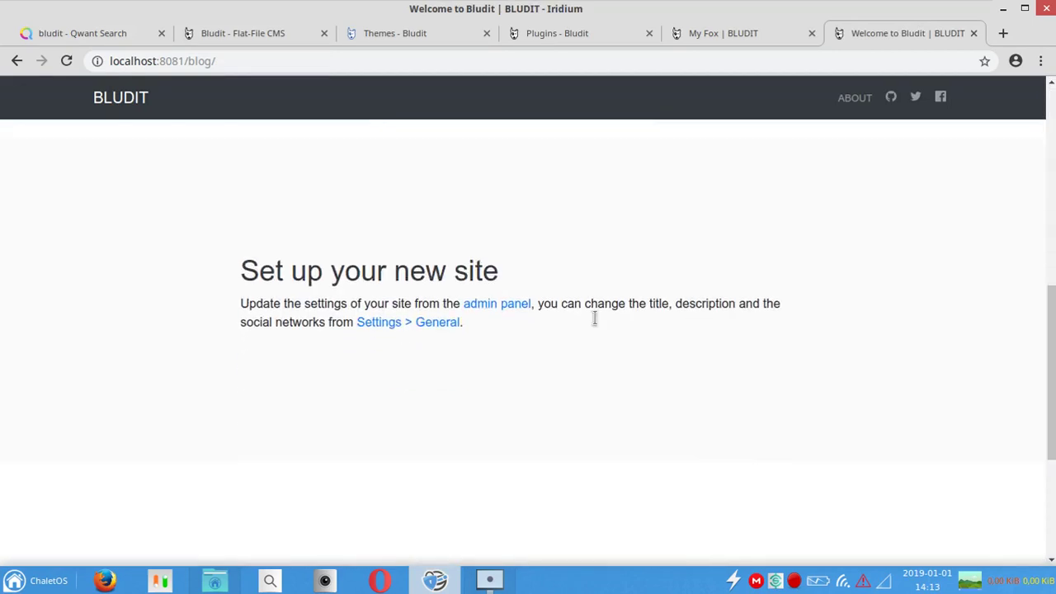
pyautogui.click(495, 305)
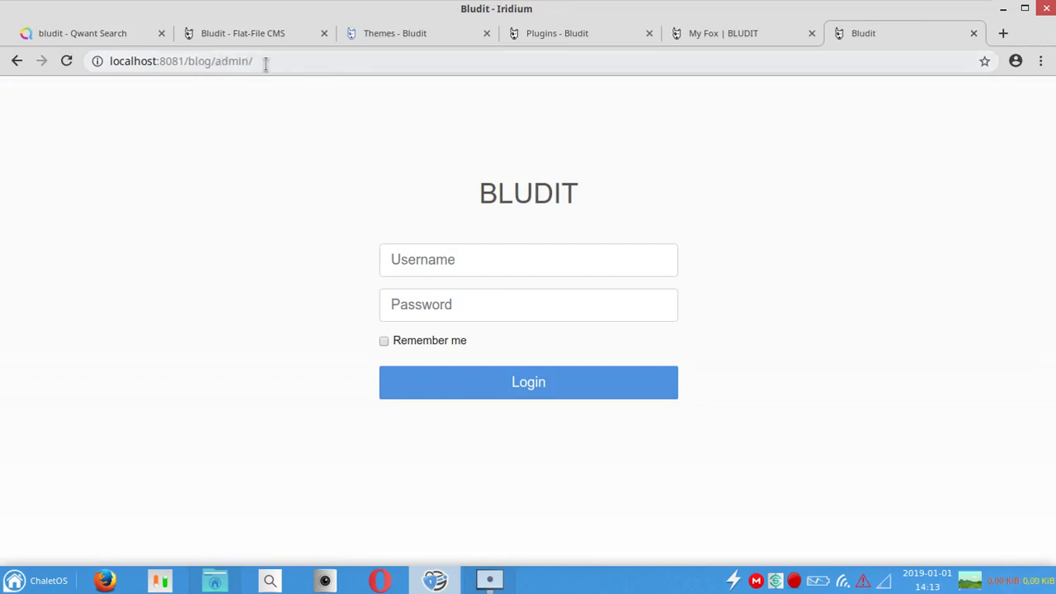
# Step: Log in to the admin panel with username admin and its password
pyautogui.click(489, 259)
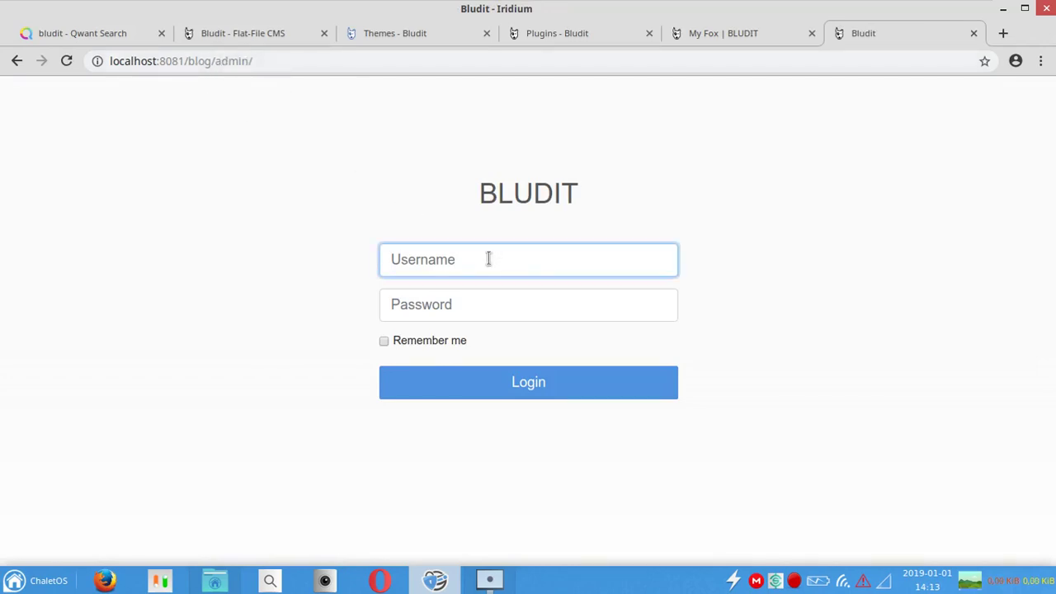
pyautogui.write('admin')
pyautogui.press('Tab')
pyautogui.write('a')
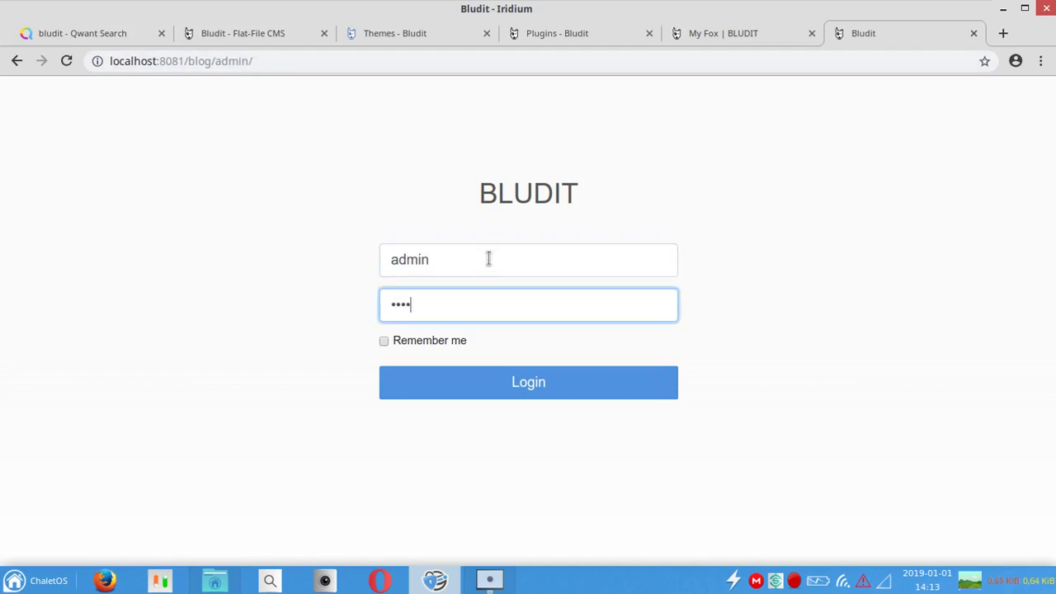
pyautogui.click(487, 259)
pyautogui.click(462, 295)
pyautogui.write('ord')
pyautogui.click(526, 393)
pyautogui.moveTo(1054, 143)
pyautogui.mouseDown()
pyautogui.moveTo(1054, 259)
pyautogui.moveTo(1054, 132)
pyautogui.mouseUp()
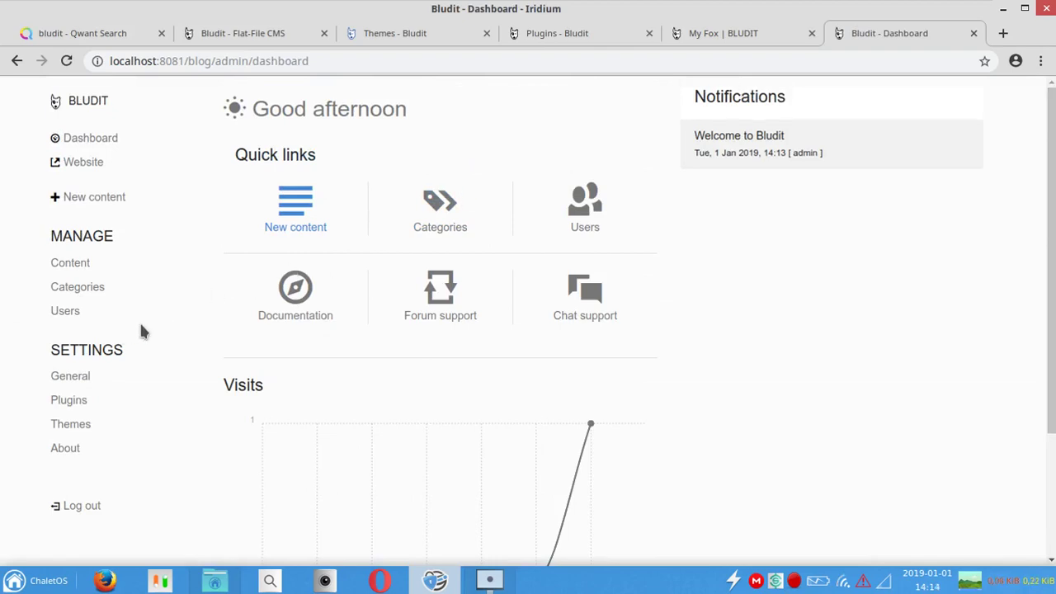
# Step: Add a new Administrator user with a username, password and e-mail address, and save it
pyautogui.click(88, 307)
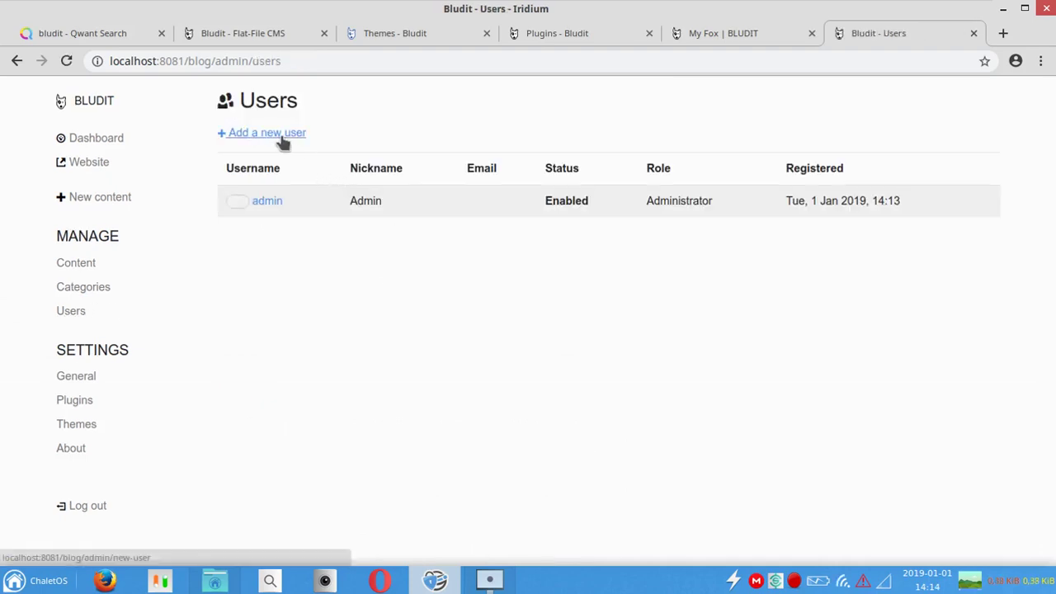
pyautogui.click(283, 141)
pyautogui.click(396, 141)
pyautogui.press('Tab')
pyautogui.write('l')
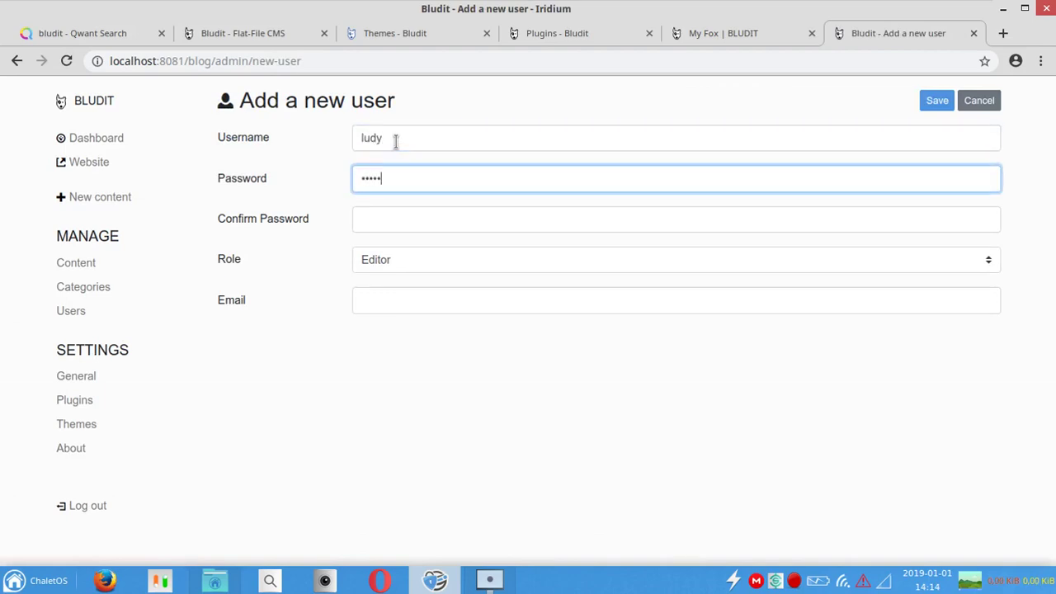
pyautogui.press('Tab')
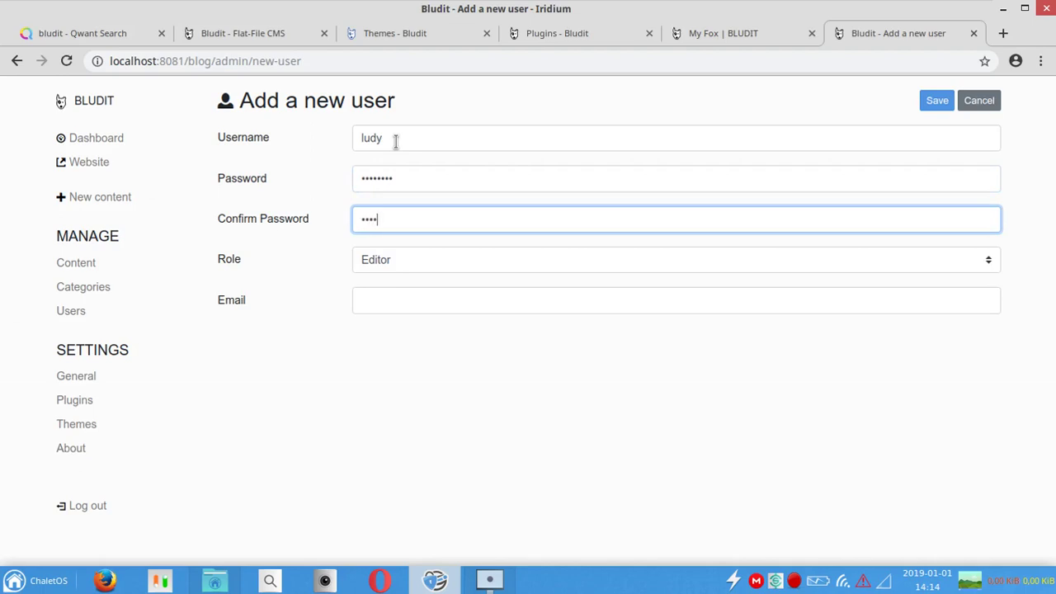
pyautogui.click(373, 273)
pyautogui.click(413, 294)
pyautogui.click(421, 300)
pyautogui.click(941, 102)
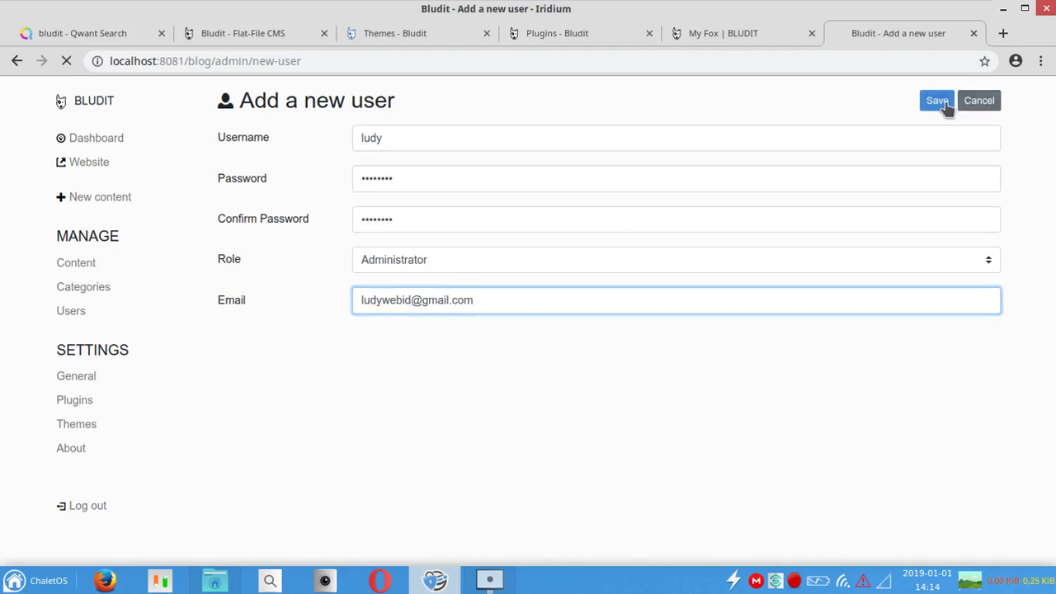
# Step: Log out and sign back in as the new user with Remember me checked
pyautogui.click(88, 508)
pyautogui.click(524, 266)
pyautogui.write('ludy')
pyautogui.press('Tab')
pyautogui.write('••')
pyautogui.press('BackSpace')
pyautogui.press('BackSpace')
pyautogui.write('••••')
pyautogui.click(454, 341)
pyautogui.click(502, 383)
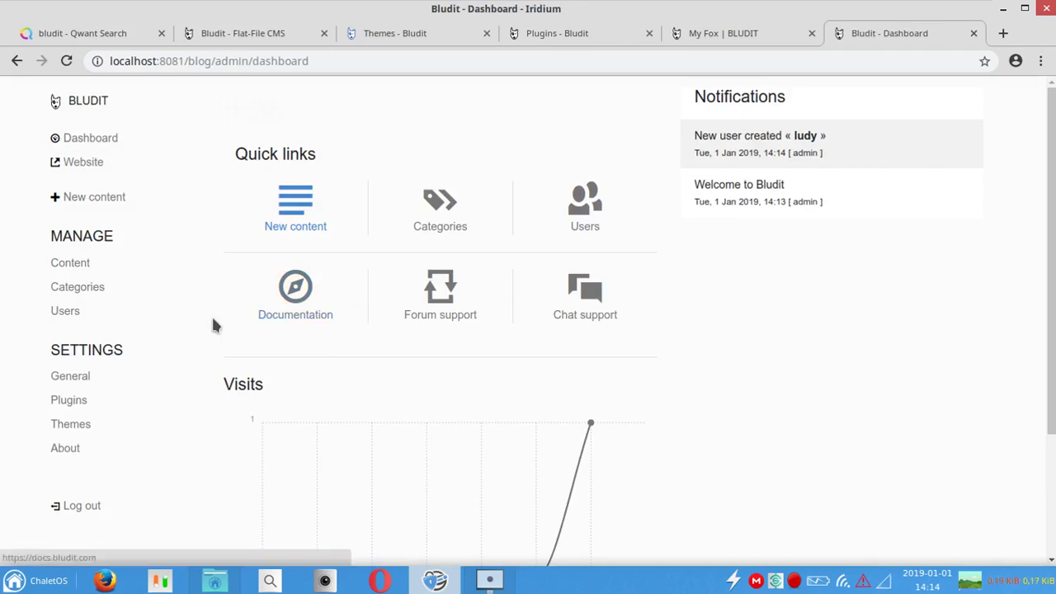
# Step: Open the admin account's settings and disable the account
pyautogui.click(113, 317)
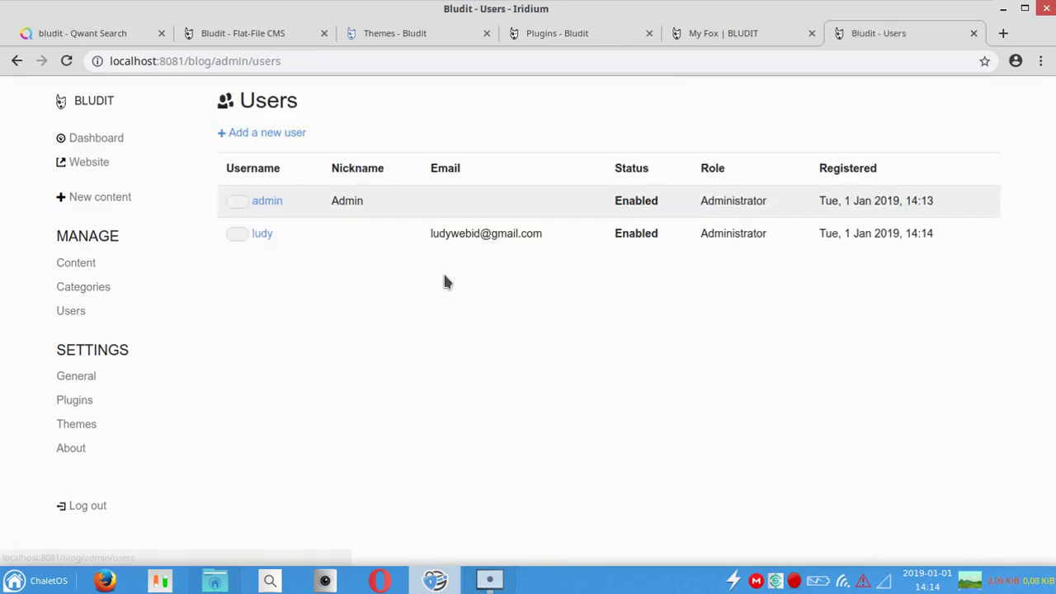
pyautogui.click(280, 201)
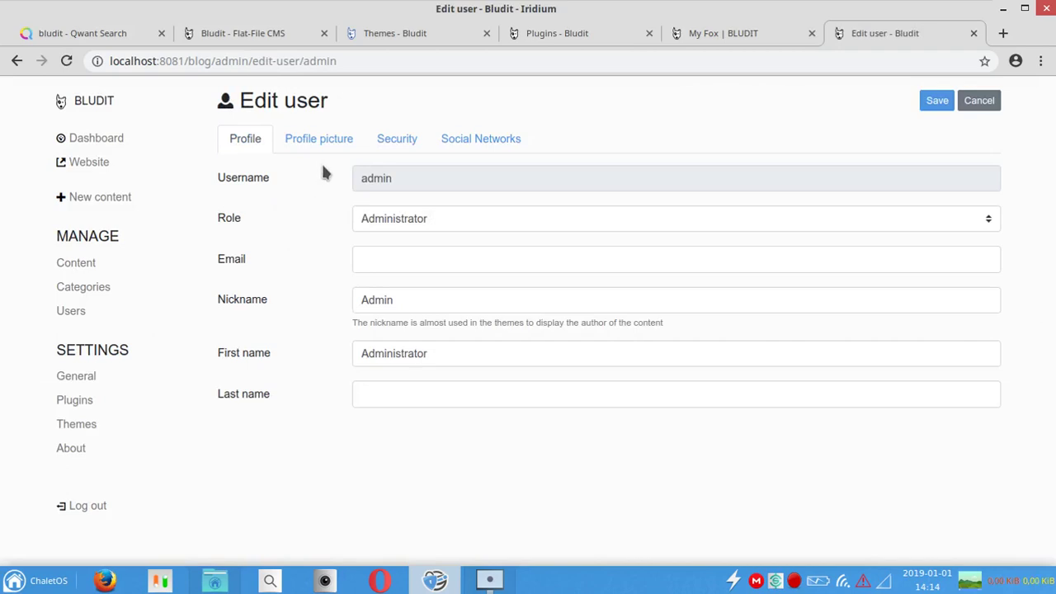
pyautogui.click(415, 218)
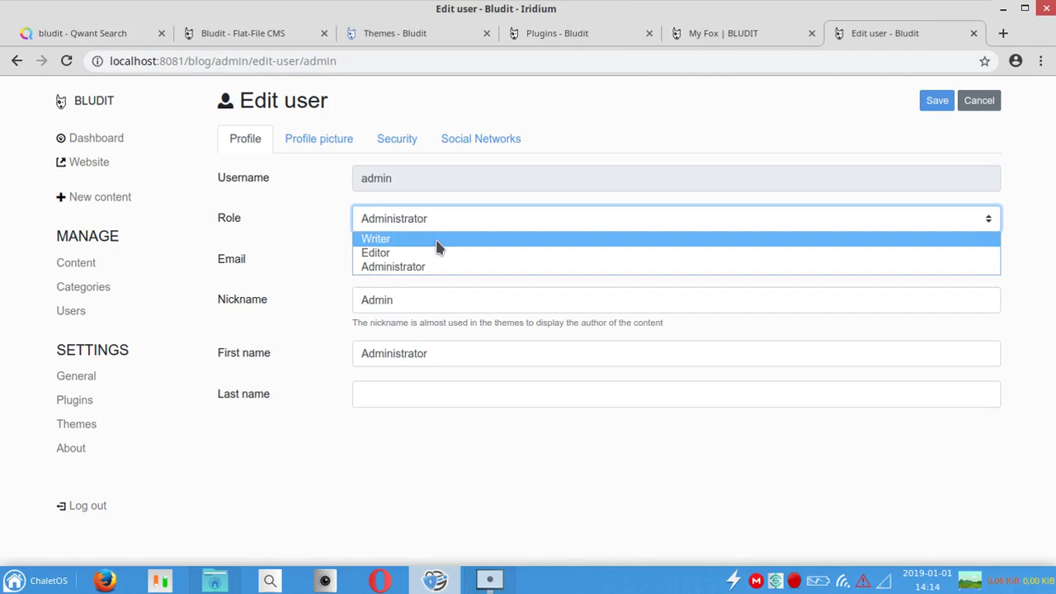
pyautogui.click(437, 241)
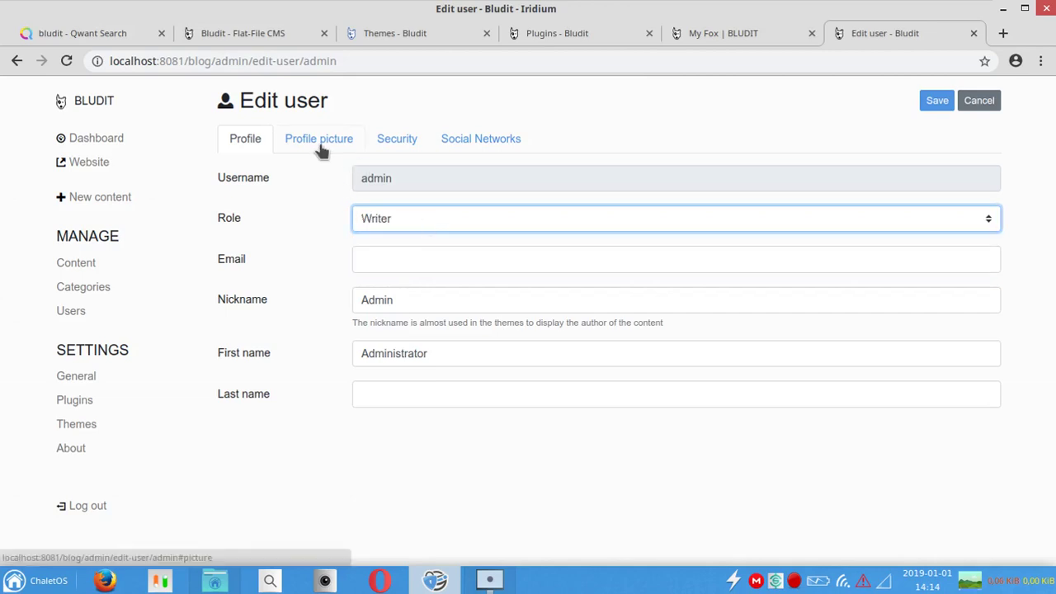
pyautogui.click(323, 148)
pyautogui.click(394, 138)
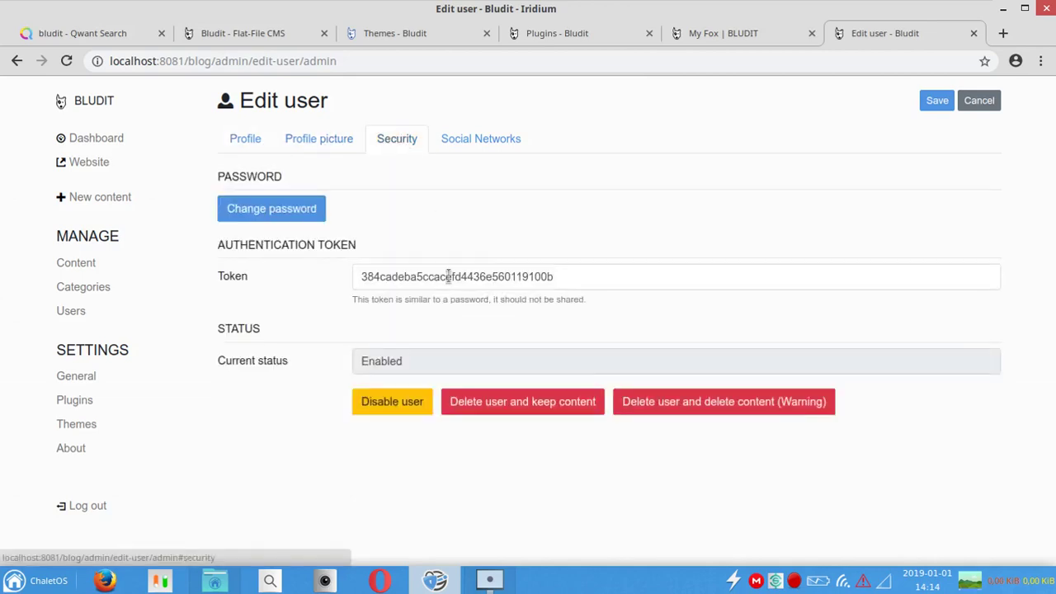
pyautogui.click(385, 408)
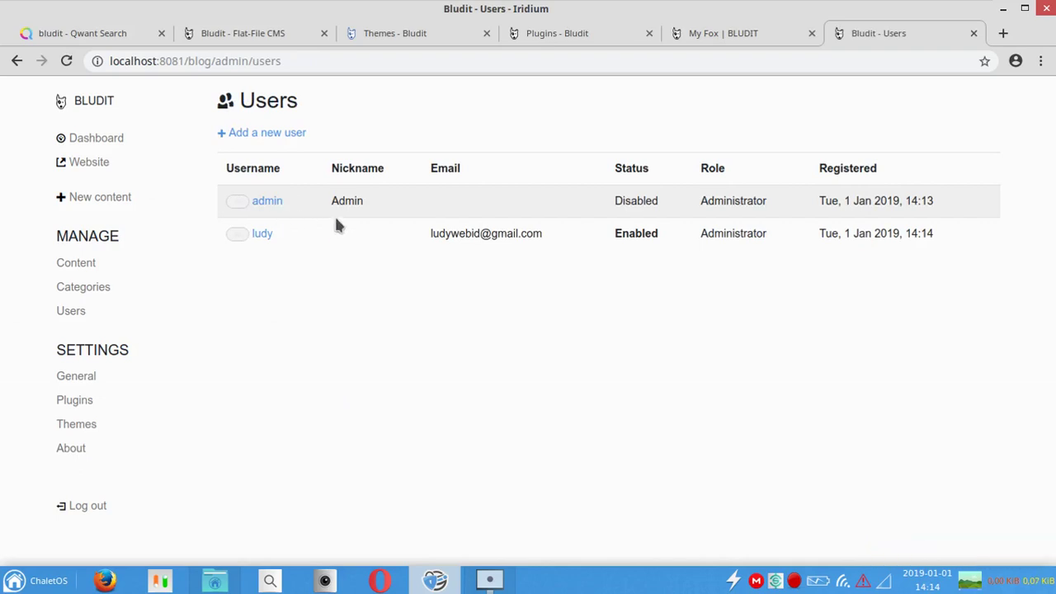
# Step: Change the admin account's role to Writer and save
pyautogui.click(270, 204)
pyautogui.click(457, 212)
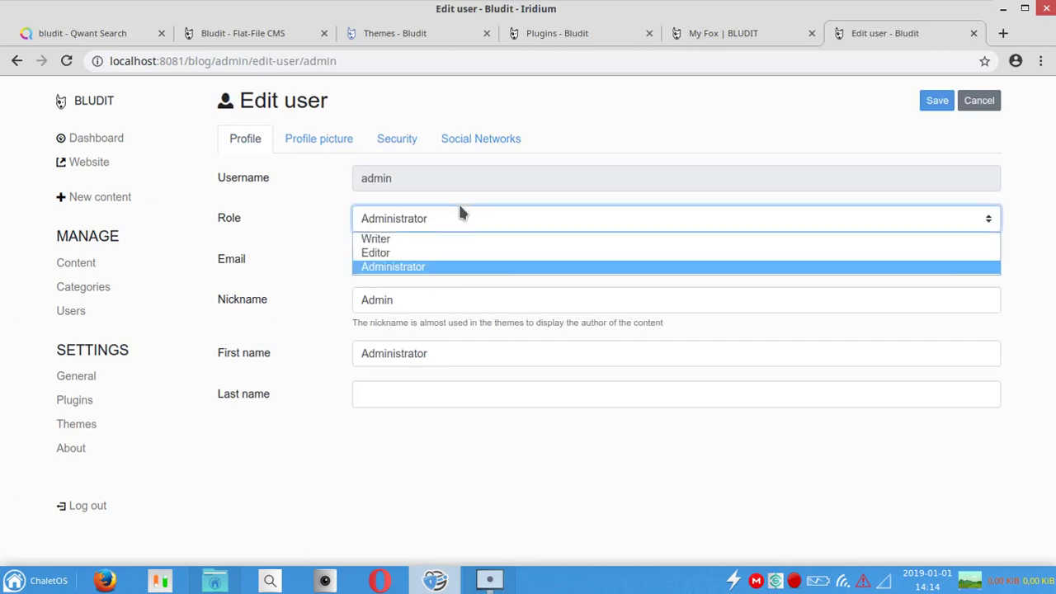
pyautogui.click(467, 236)
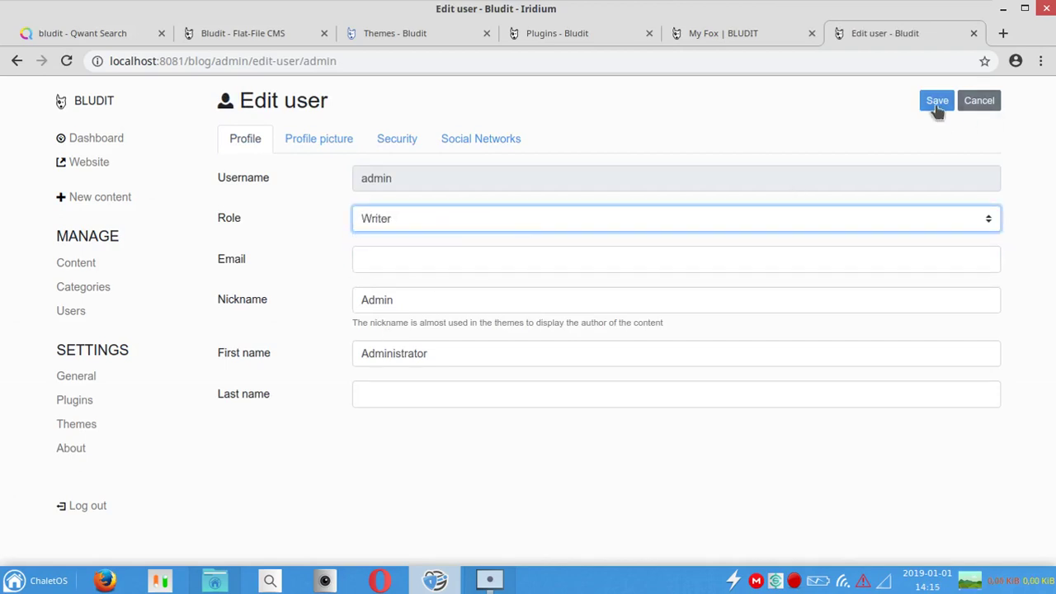
pyautogui.click(938, 110)
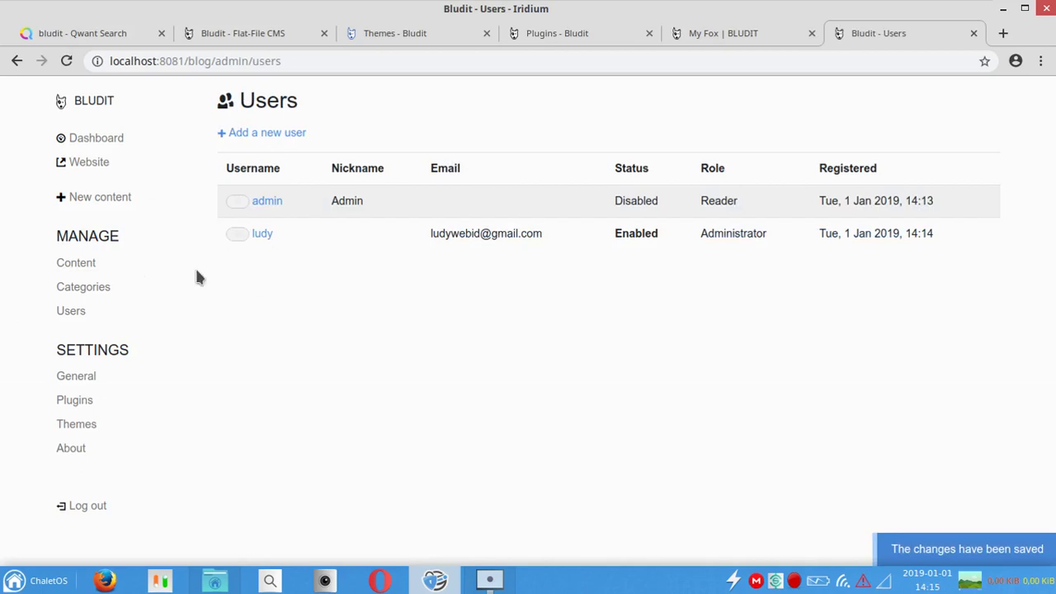
# Step: Review the dashboard's notifications and visits, then preview the public front page and close it
pyautogui.click(90, 138)
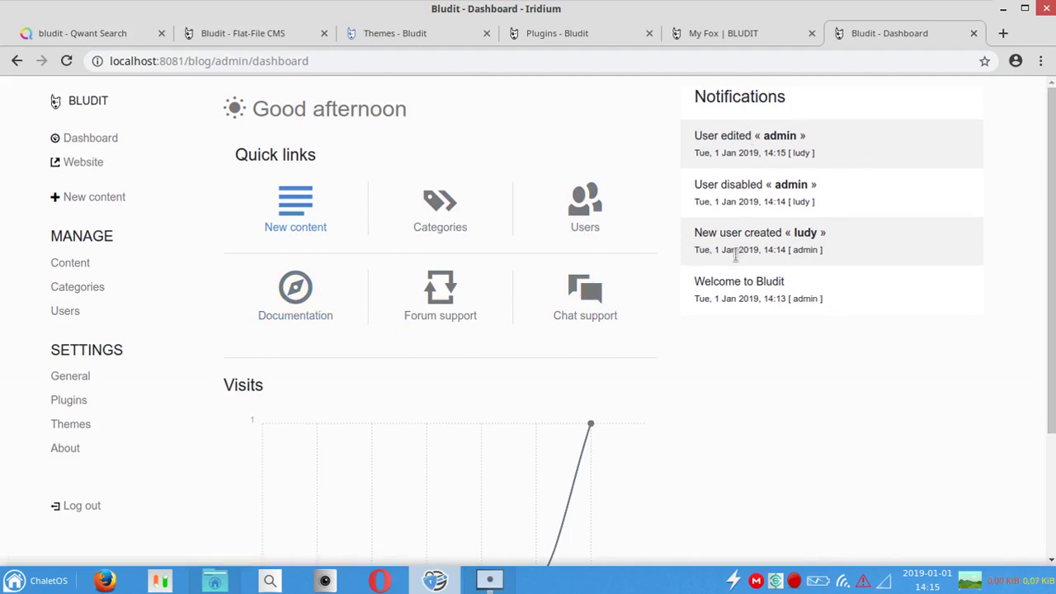
pyautogui.scroll(-3, 1047, 330)
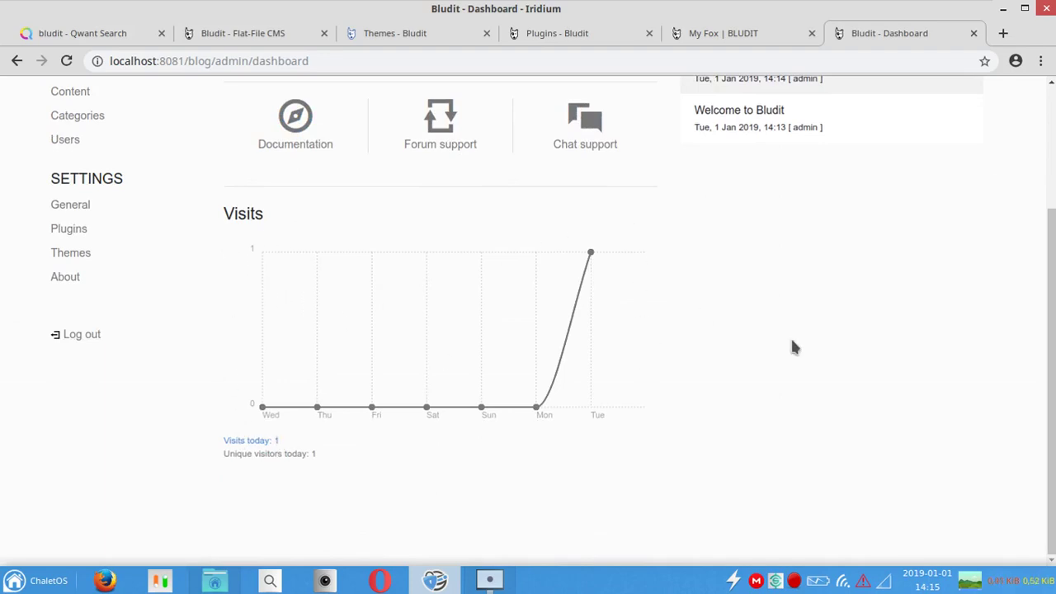
pyautogui.click(1054, 209)
pyautogui.scroll(-3, 477, 515)
pyautogui.scroll(1, 1052, 363)
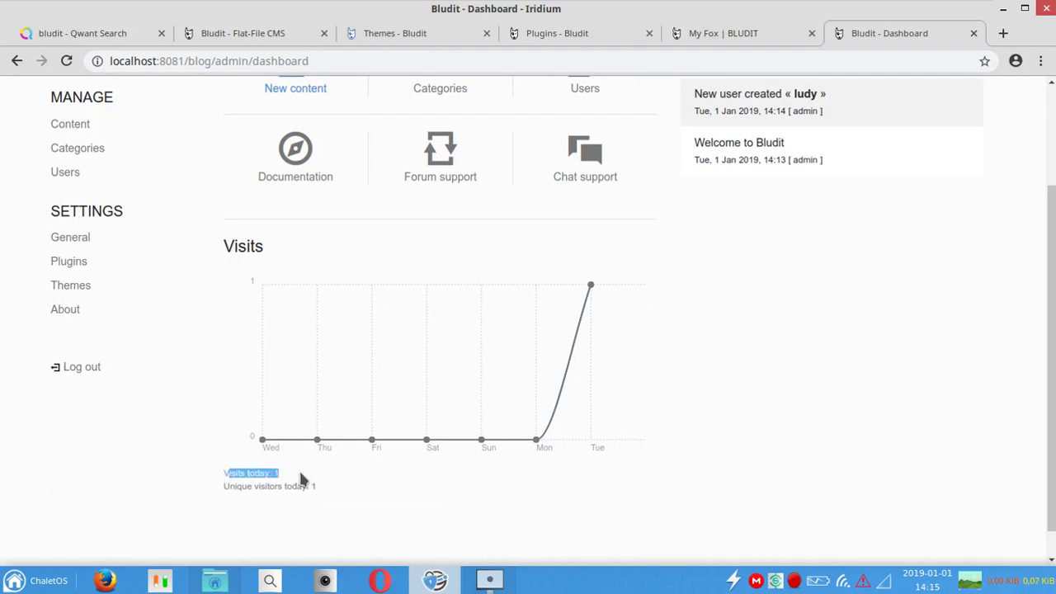
pyautogui.scroll(3, 1054, 221)
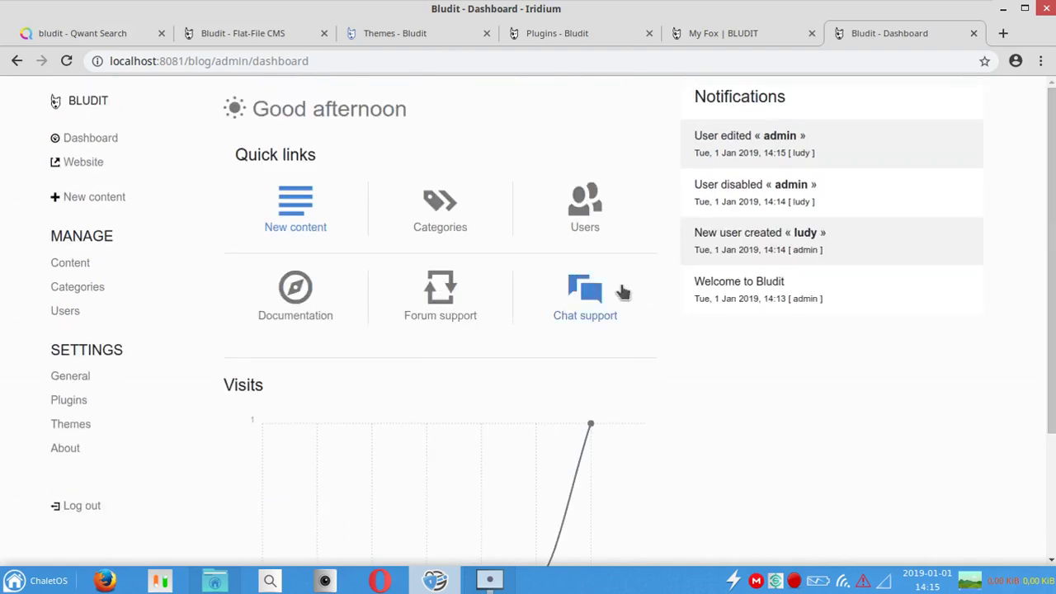
pyautogui.click(84, 164)
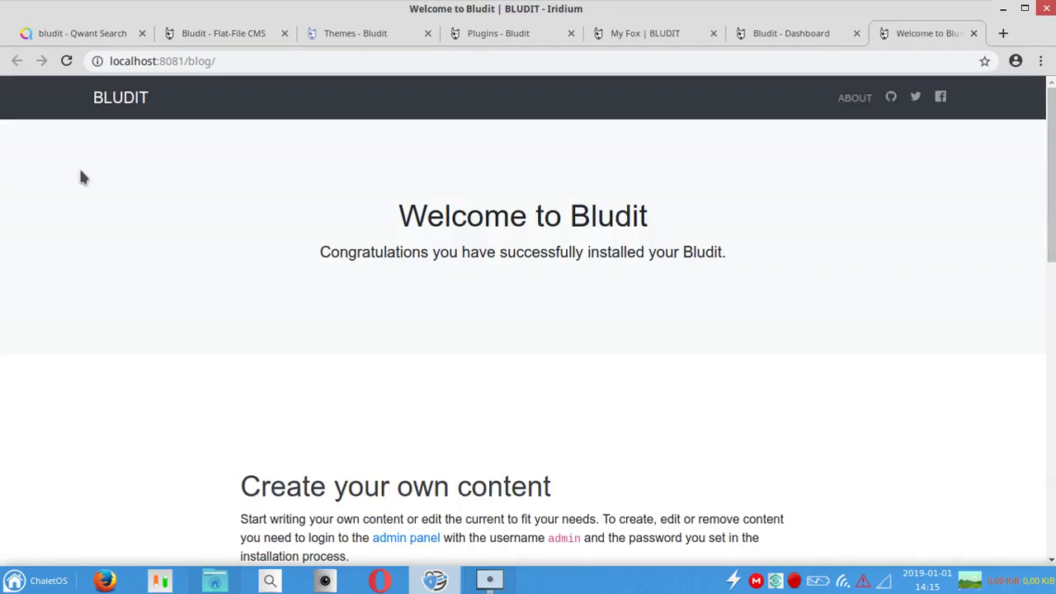
pyautogui.click(974, 33)
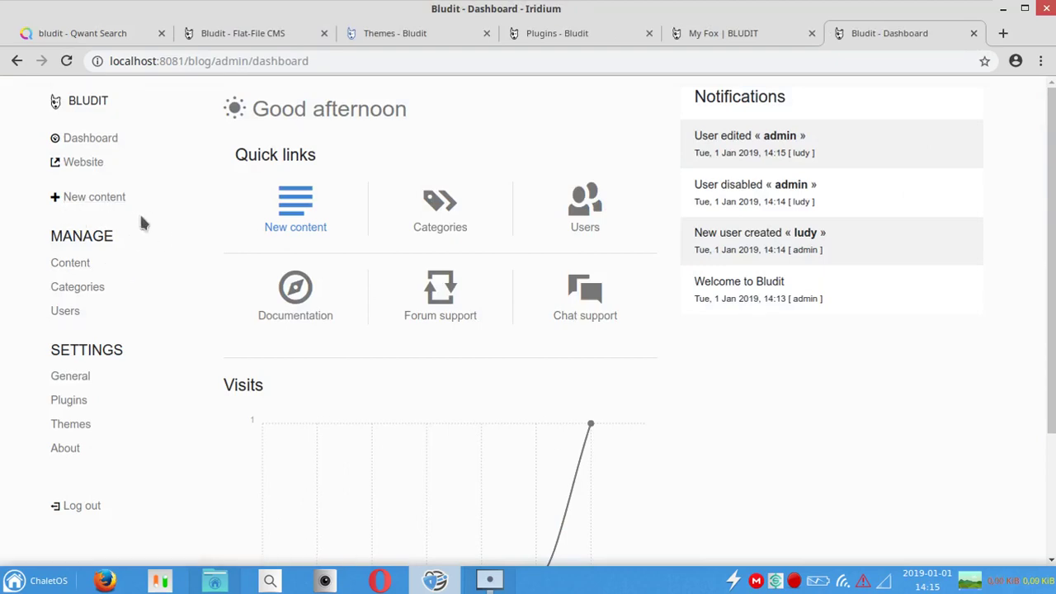
# Step: Create a new post titled 'Postingan Pertama' with body 'Ini adalah postingan pertama saya...'
pyautogui.click(113, 194)
pyautogui.click(336, 125)
pyautogui.write('Postingn P')
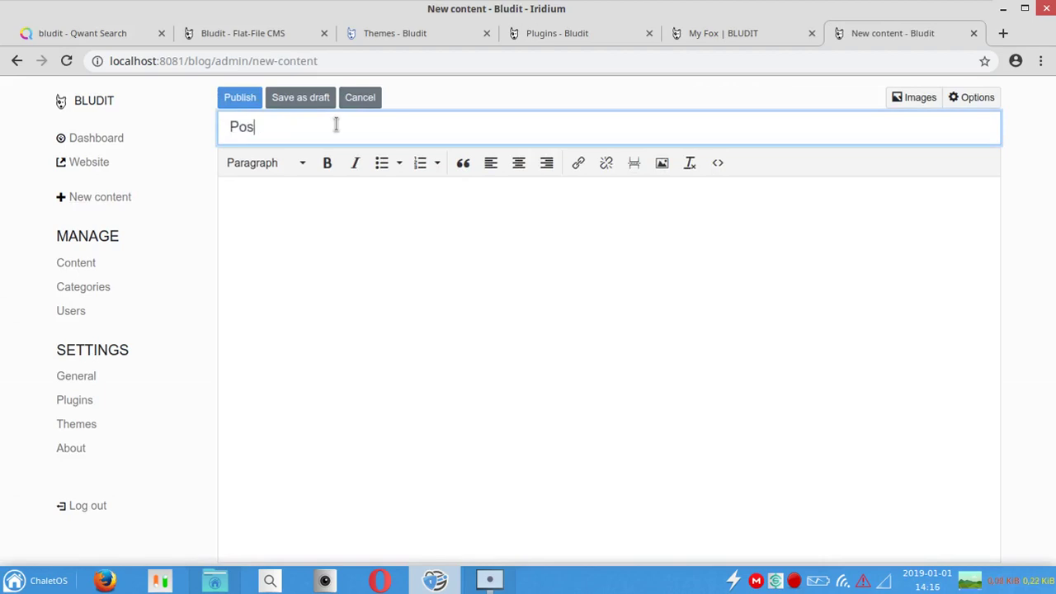
pyautogui.press('BackSpace')
pyautogui.press('BackSpace')
pyautogui.press('BackSpace')
pyautogui.write('an Pertama')
pyautogui.click(328, 198)
pyautogui.write('Ini adalah postingan pertama saya')
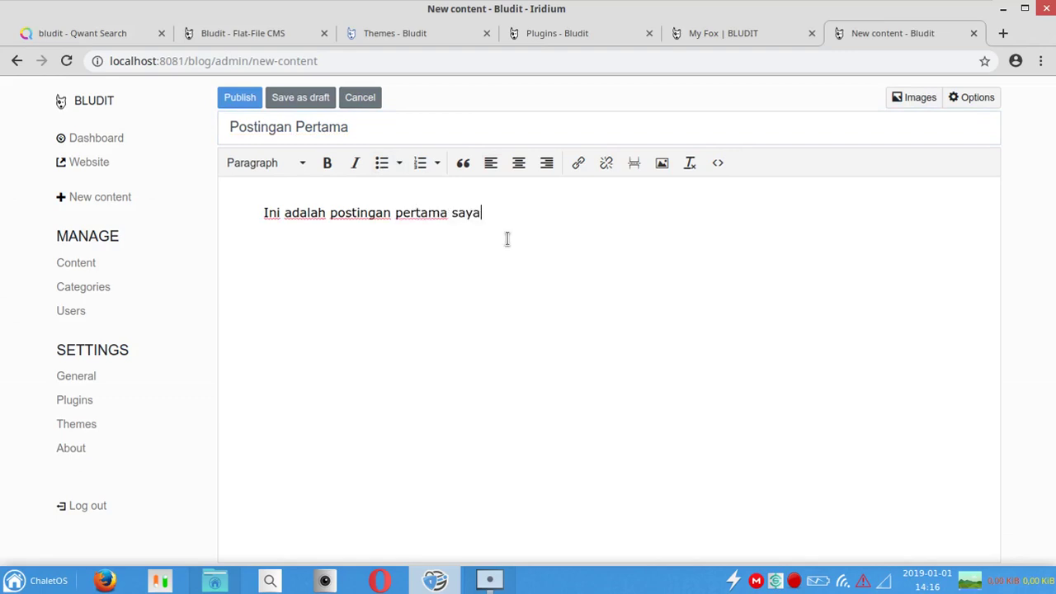
pyautogui.write('...')
# Step: Look at the paragraph style list and the Insert/edit image dialog, leaving both unchanged
pyautogui.click(293, 171)
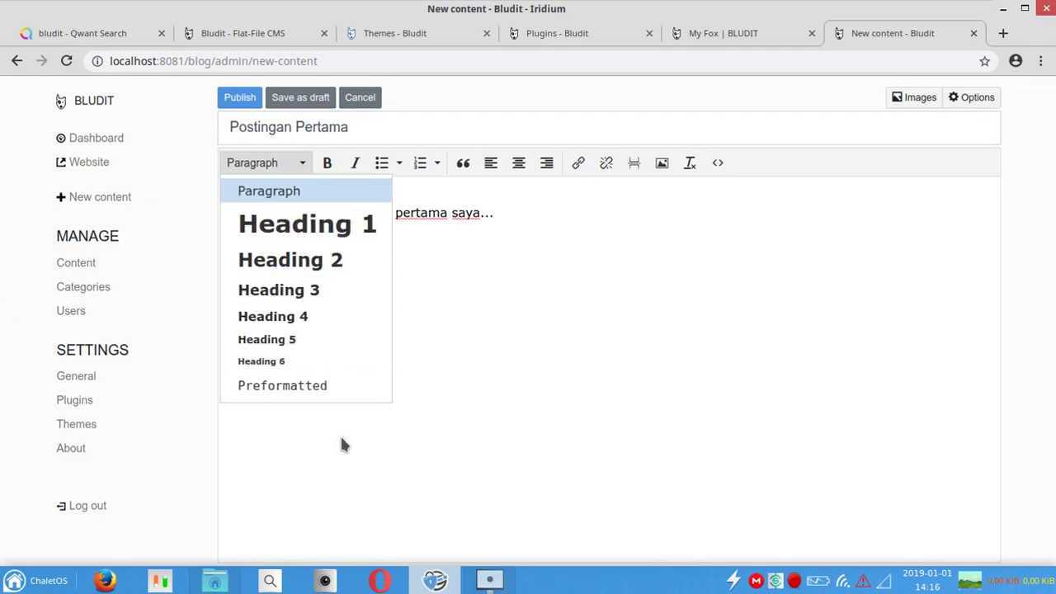
pyautogui.click(600, 250)
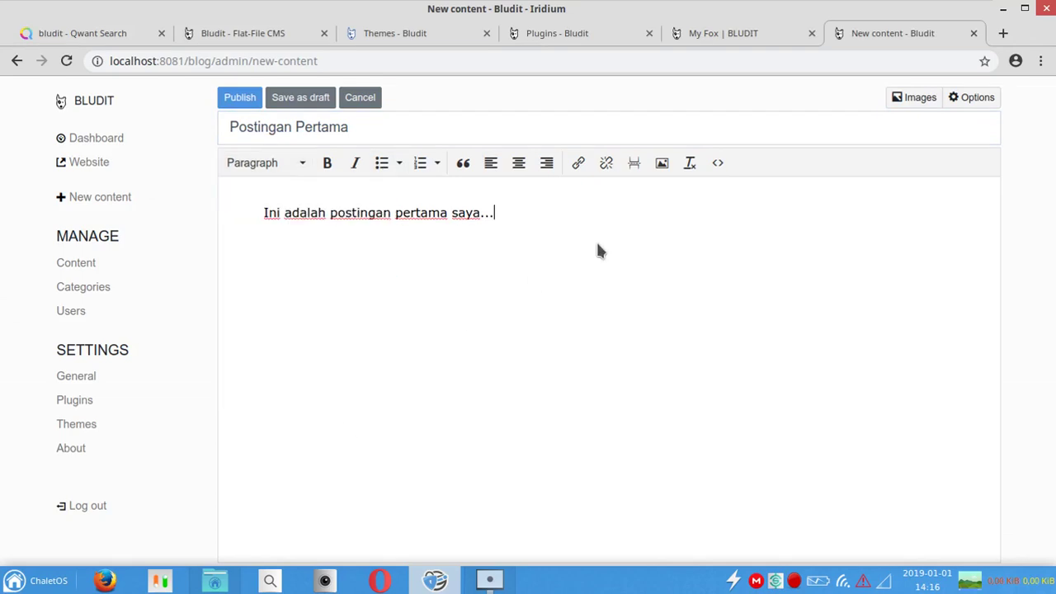
pyautogui.click(289, 163)
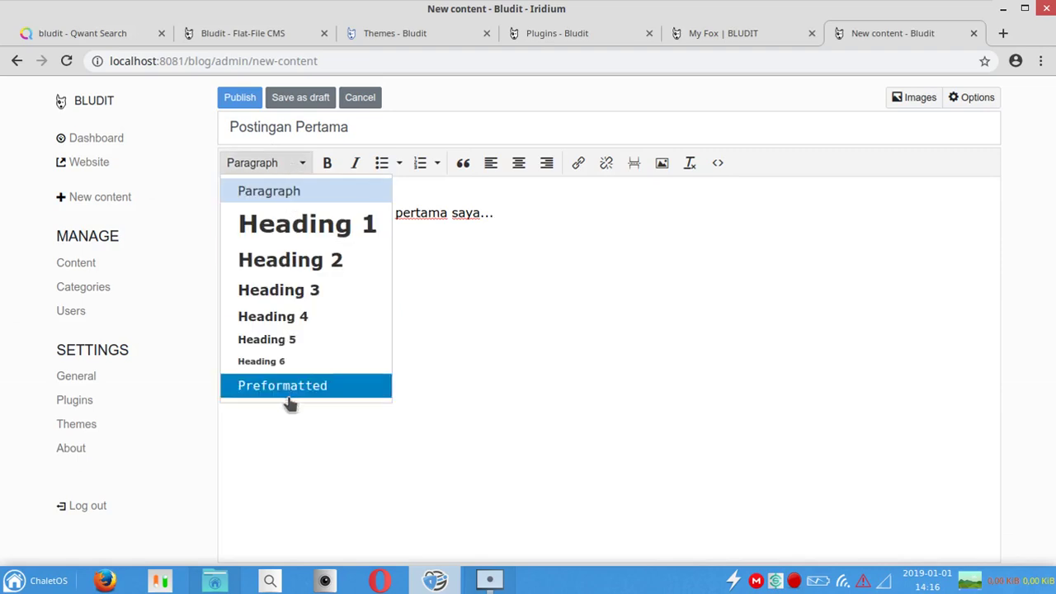
pyautogui.click(518, 301)
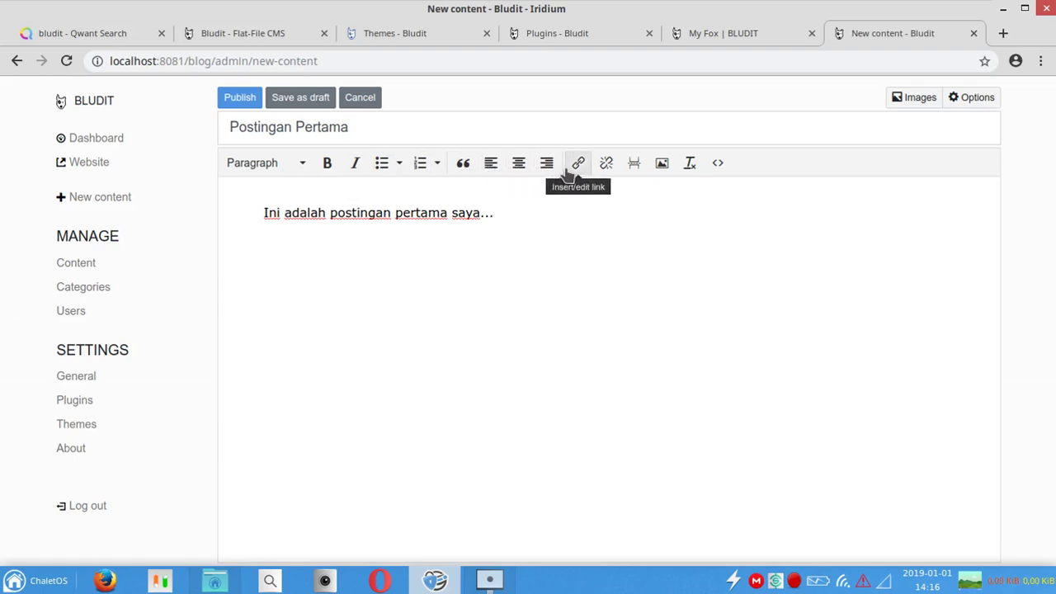
pyautogui.click(662, 165)
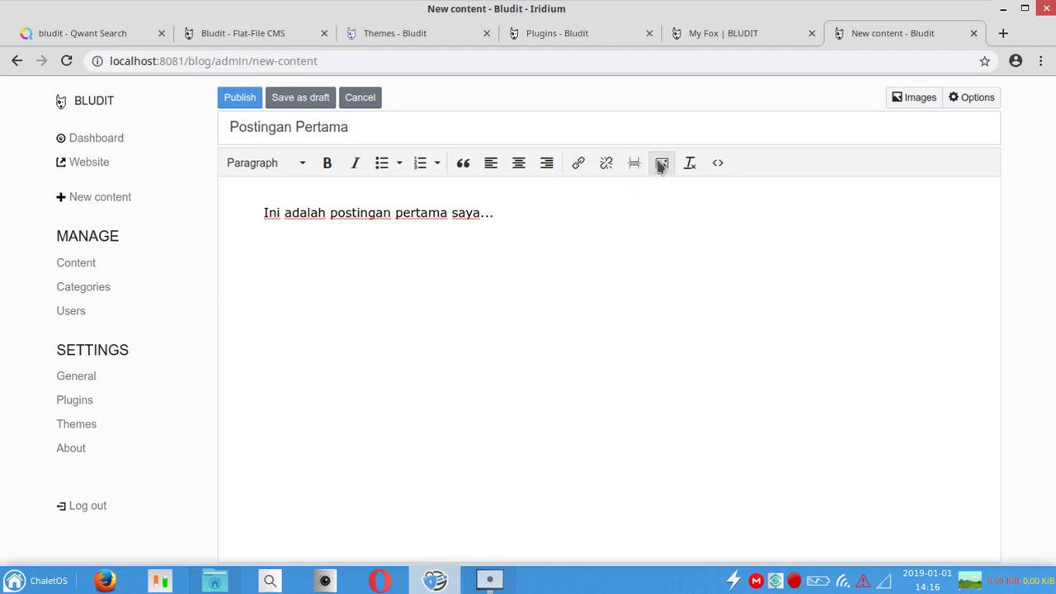
pyautogui.click(706, 248)
pyautogui.click(662, 164)
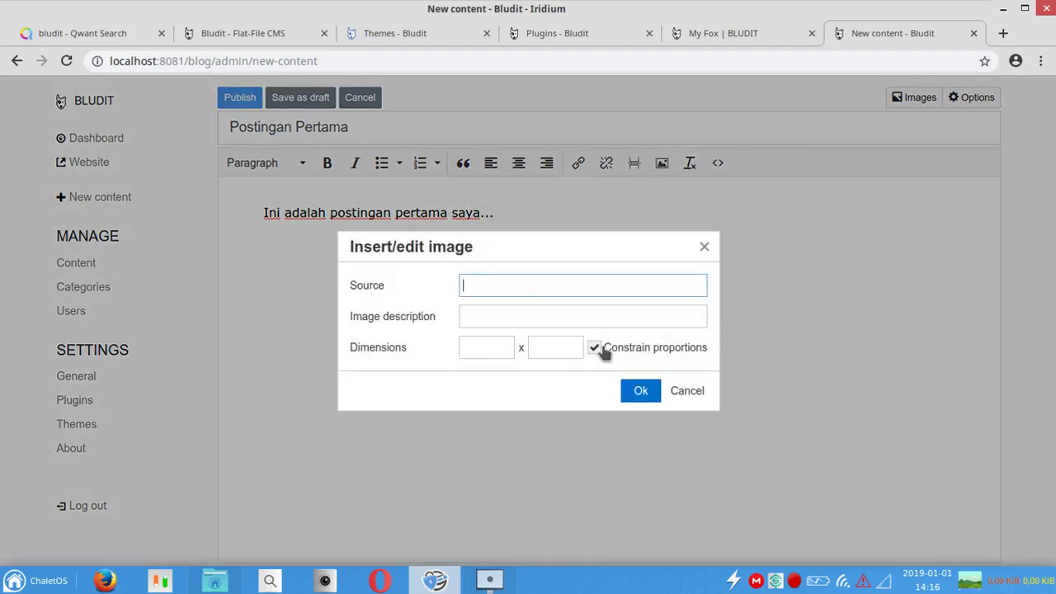
pyautogui.click(685, 395)
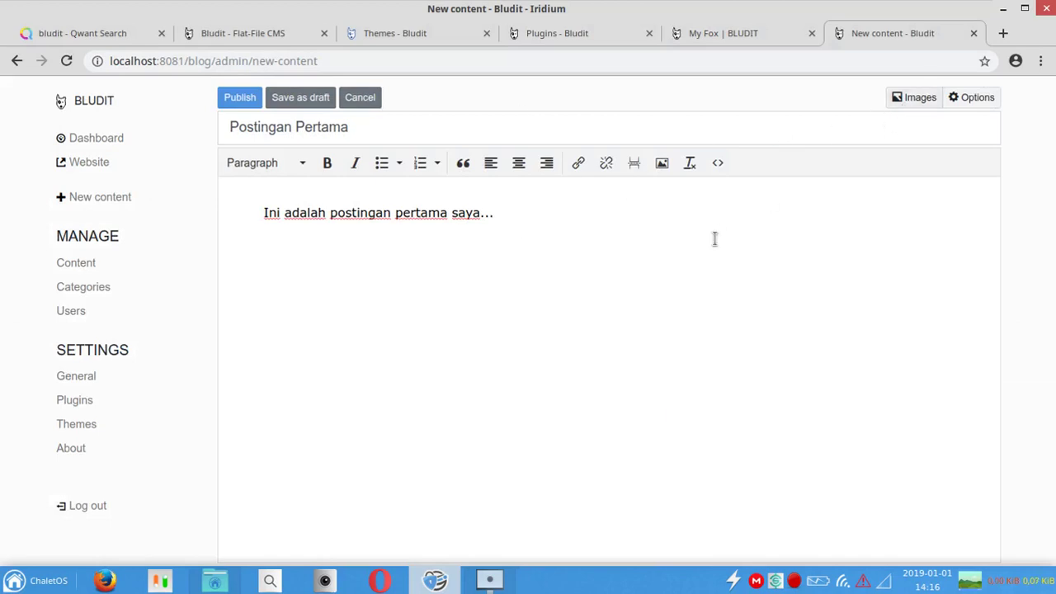
# Step: Upload Bird Robin.jpg from Pictures/Wallpapers to the post's images
pyautogui.click(915, 99)
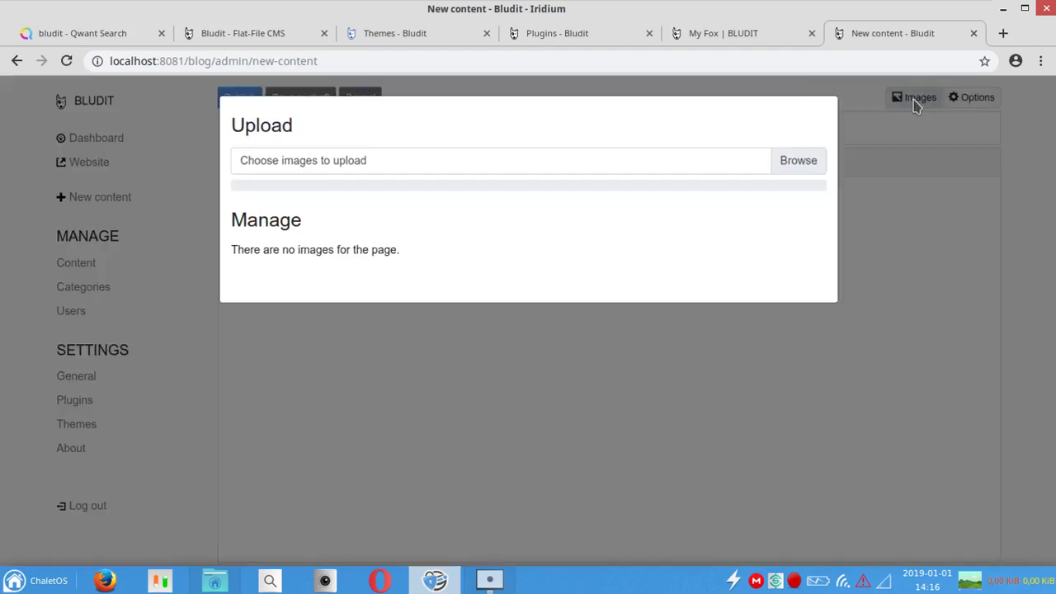
pyautogui.click(793, 163)
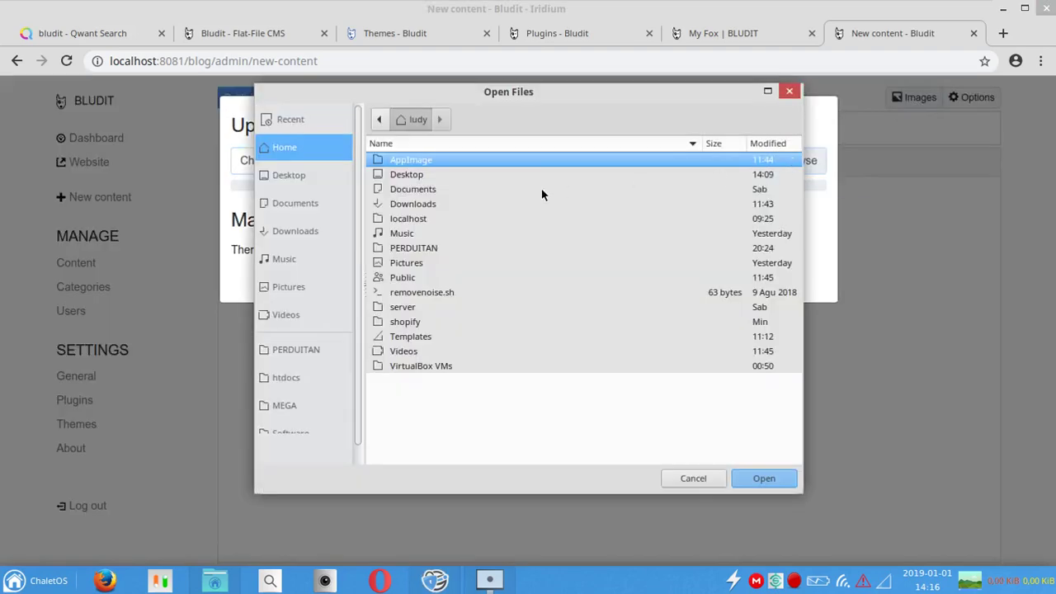
pyautogui.doubleClick(421, 263)
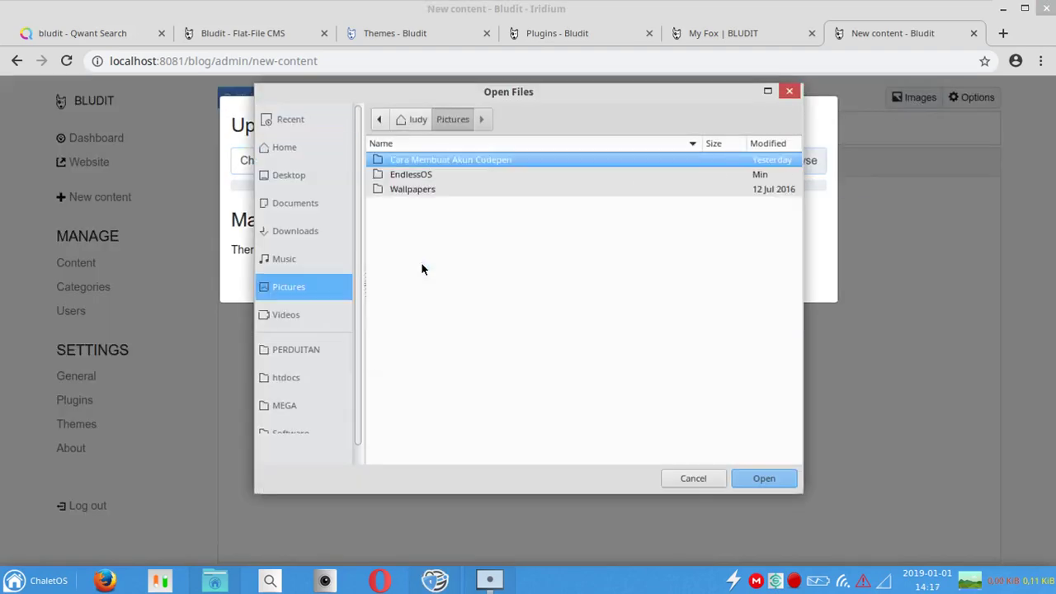
pyautogui.doubleClick(467, 189)
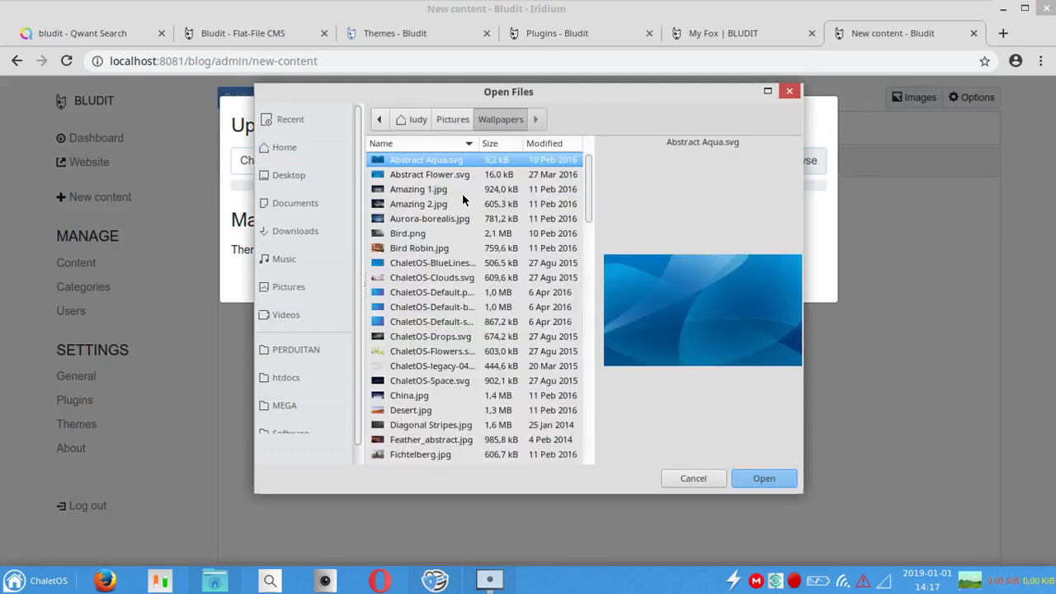
pyautogui.click(454, 251)
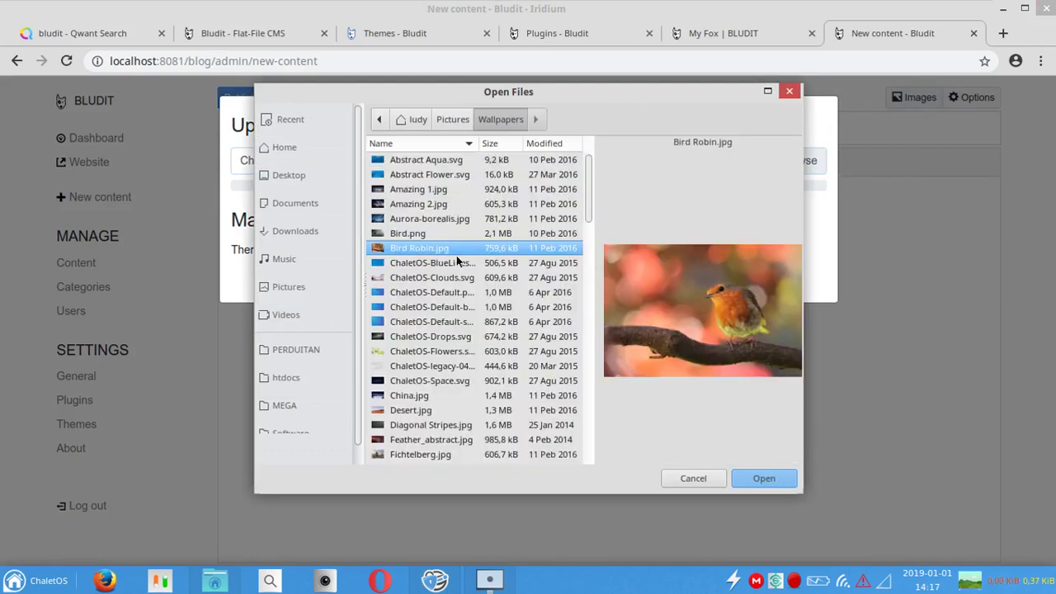
pyautogui.click(762, 489)
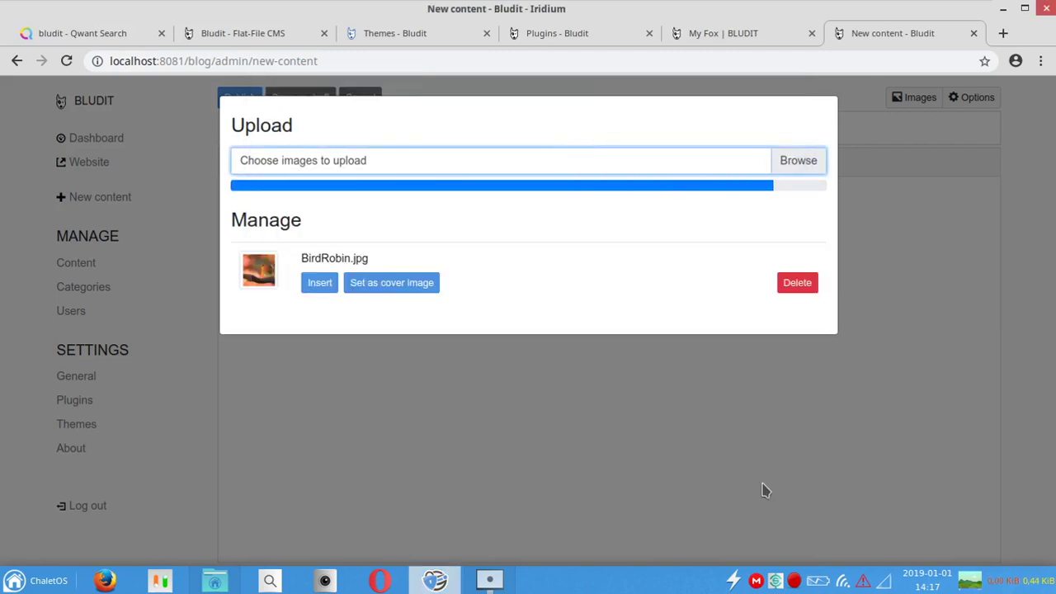
# Step: Insert the robin image into the post with the caption 'ini adalah gambar burung' below it
pyautogui.click(313, 284)
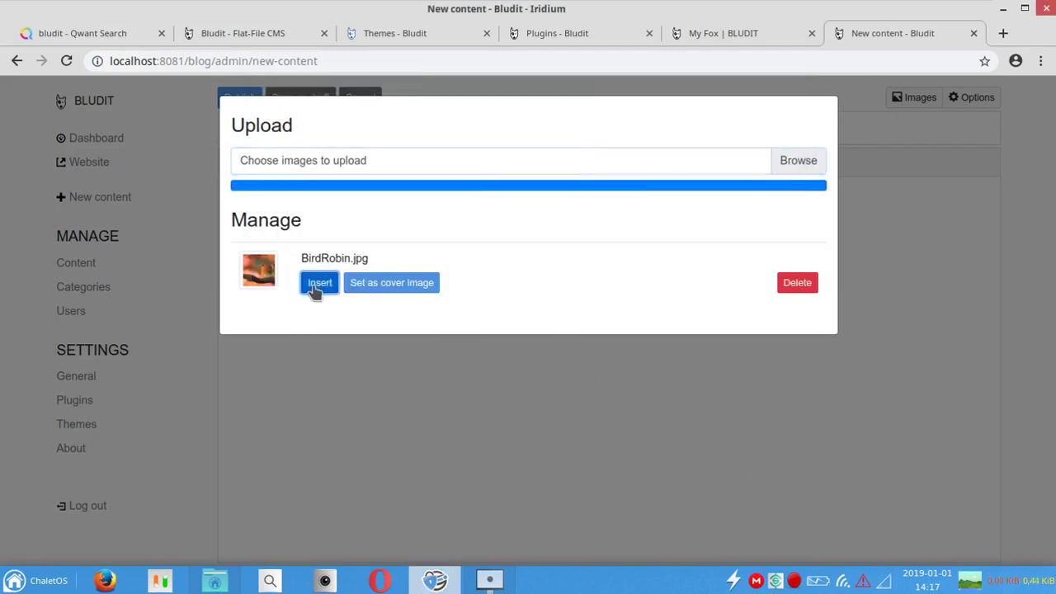
pyautogui.scroll(-3, 982, 525)
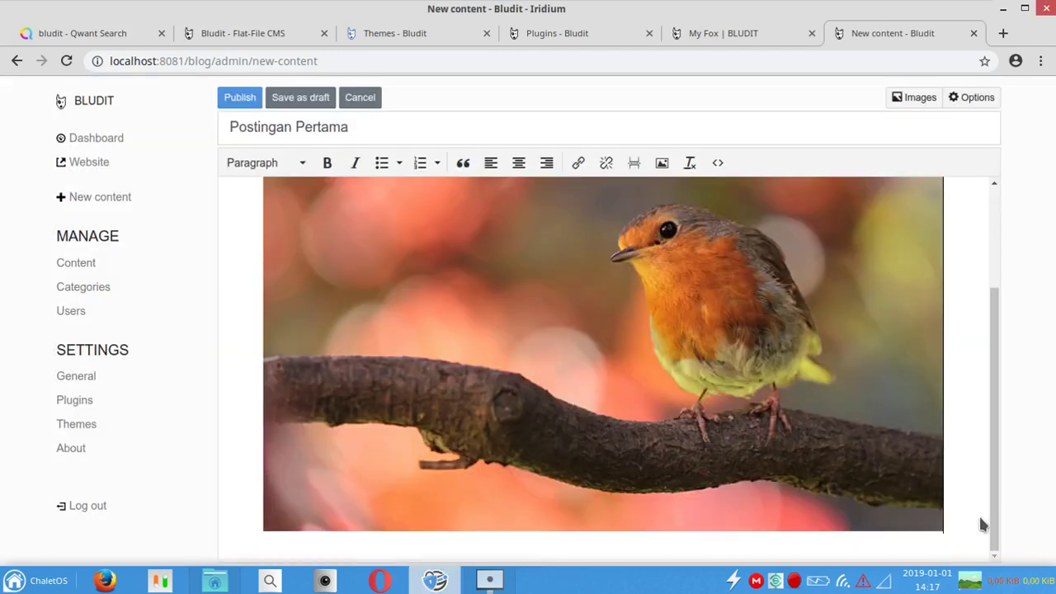
pyautogui.click(962, 528)
pyautogui.write('ii')
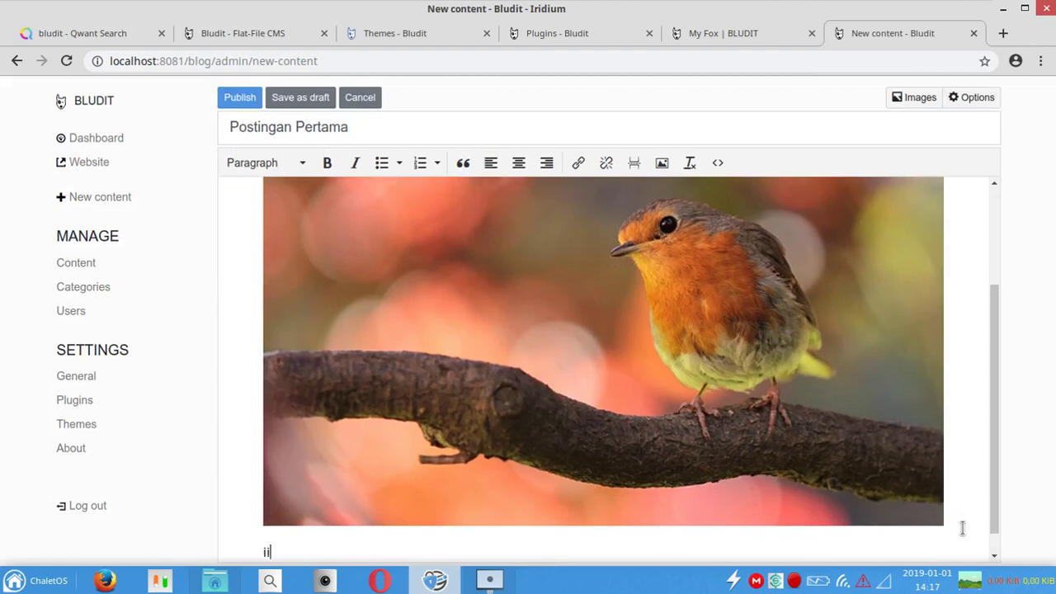
pyautogui.write('i adalah gamb')
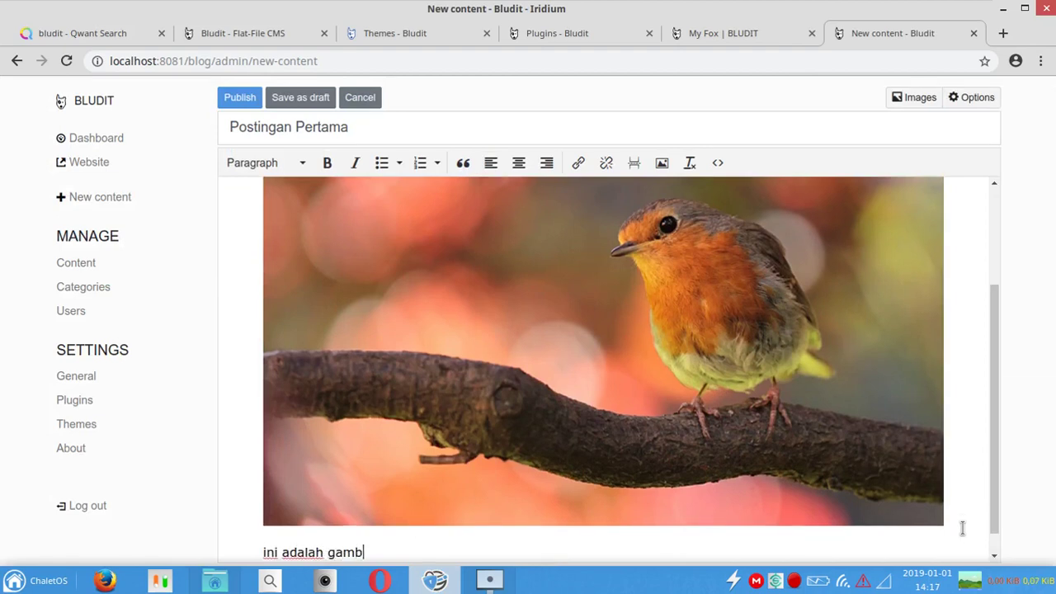
pyautogui.write('ar burung')
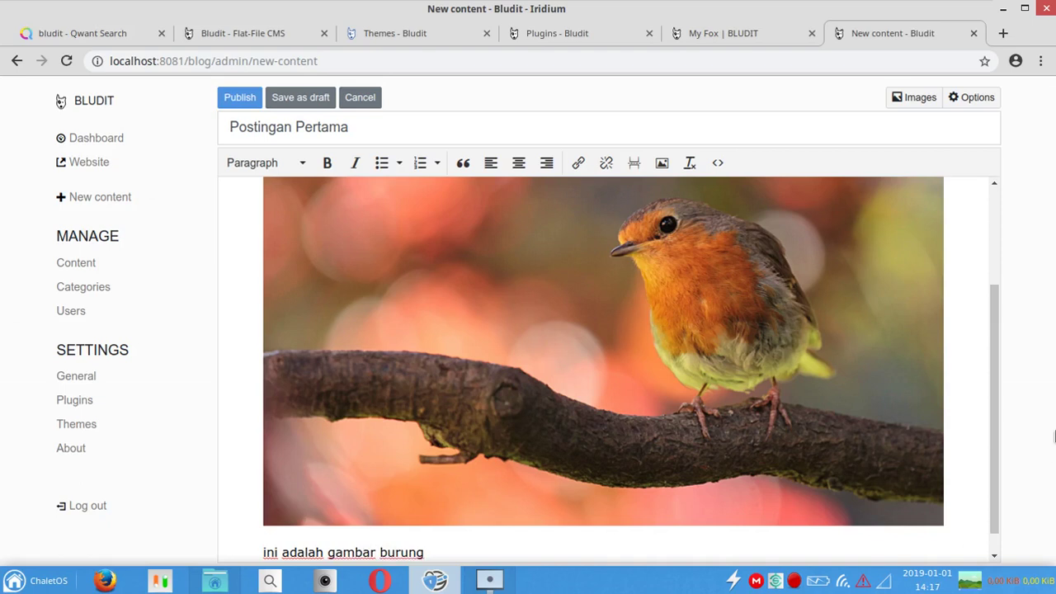
# Step: In the post Options, leave Category uncategorized, check Description, then view the Advanced settings
pyautogui.moveTo(989, 431); pyautogui.dragTo(996, 226)
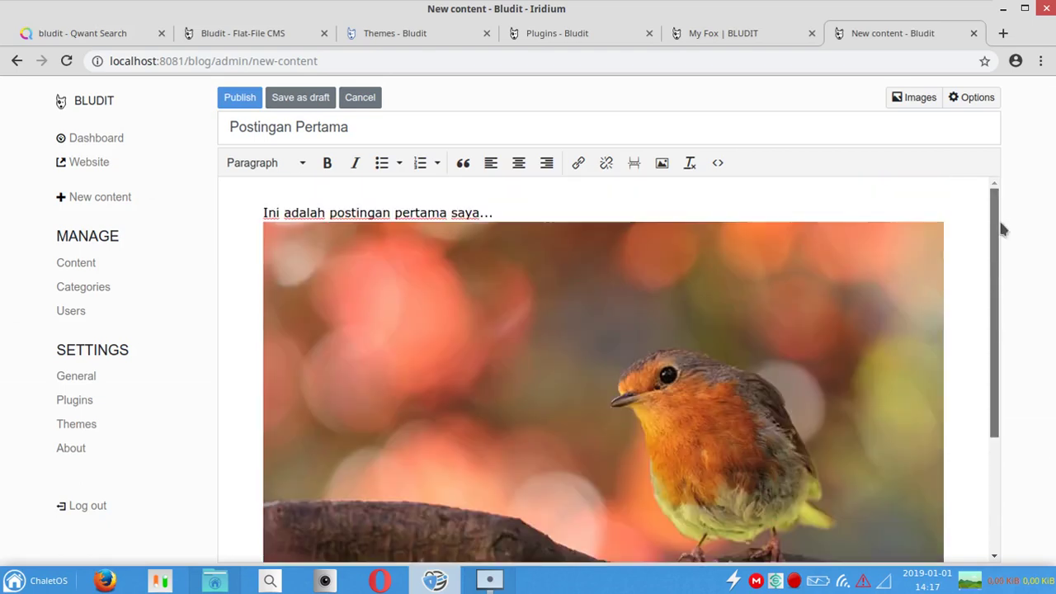
pyautogui.click(967, 99)
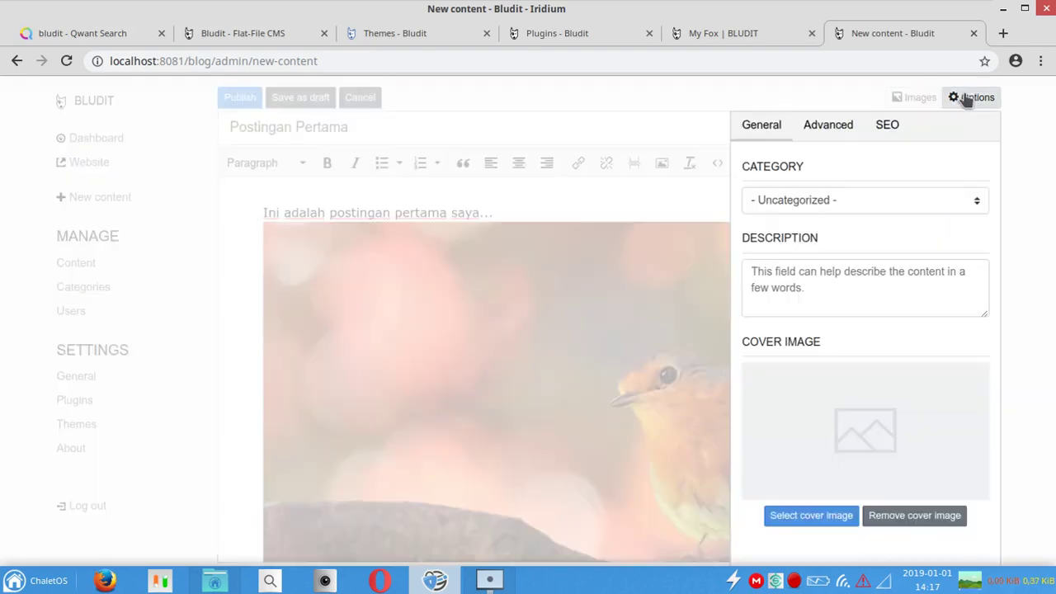
pyautogui.click(842, 196)
pyautogui.click(825, 177)
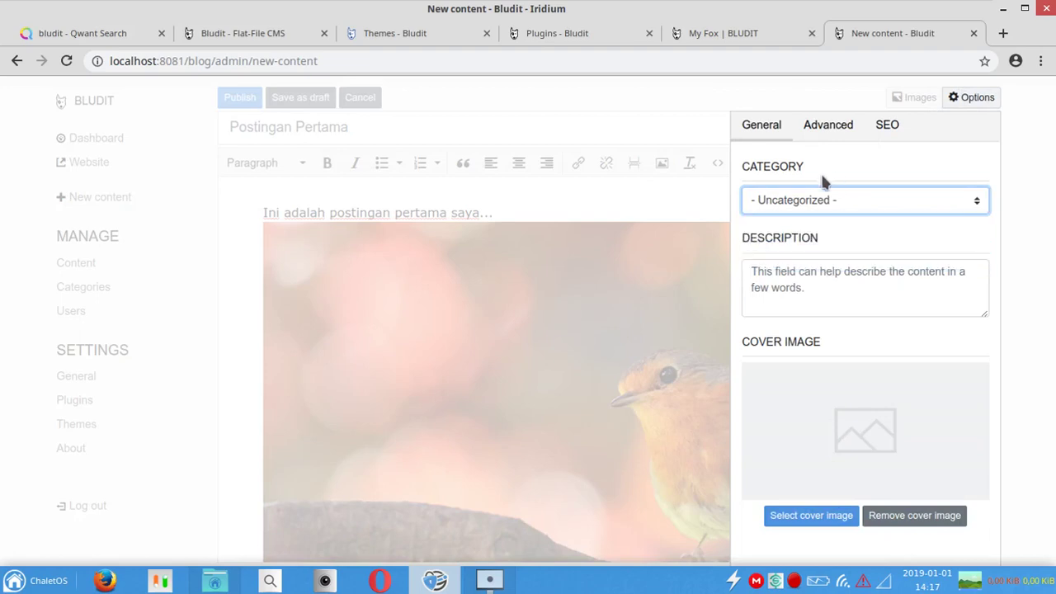
pyautogui.click(818, 288)
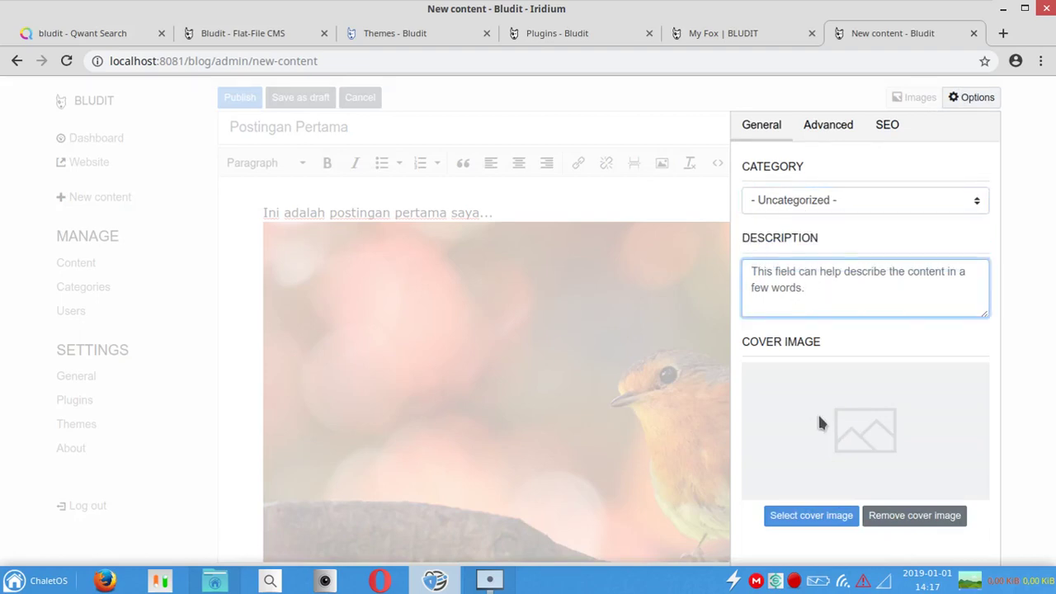
pyautogui.click(811, 131)
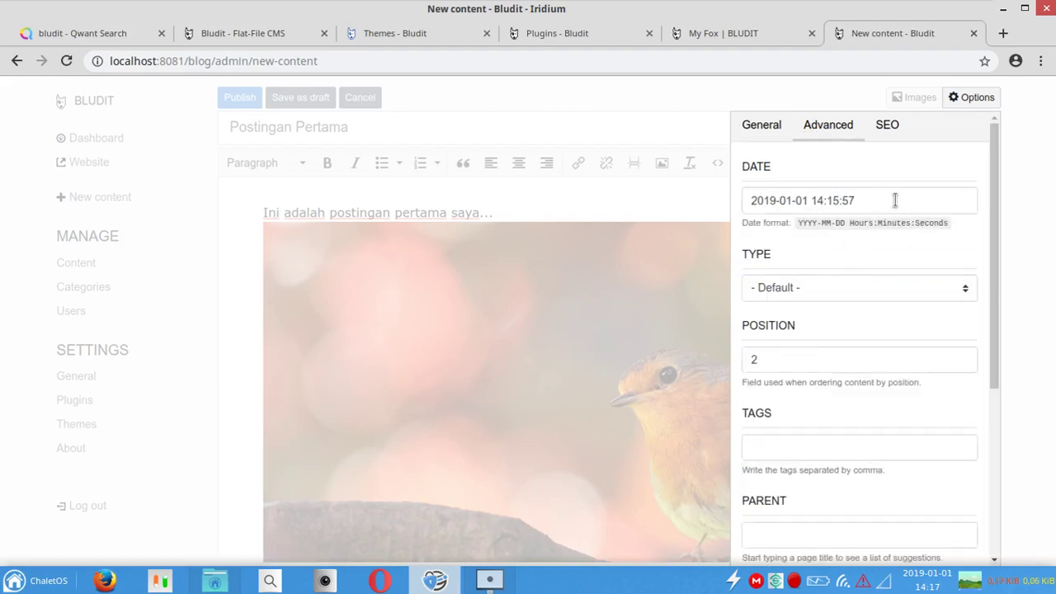
# Step: Check the post date and type, keeping the date unchanged and type Default
pyautogui.click(897, 200)
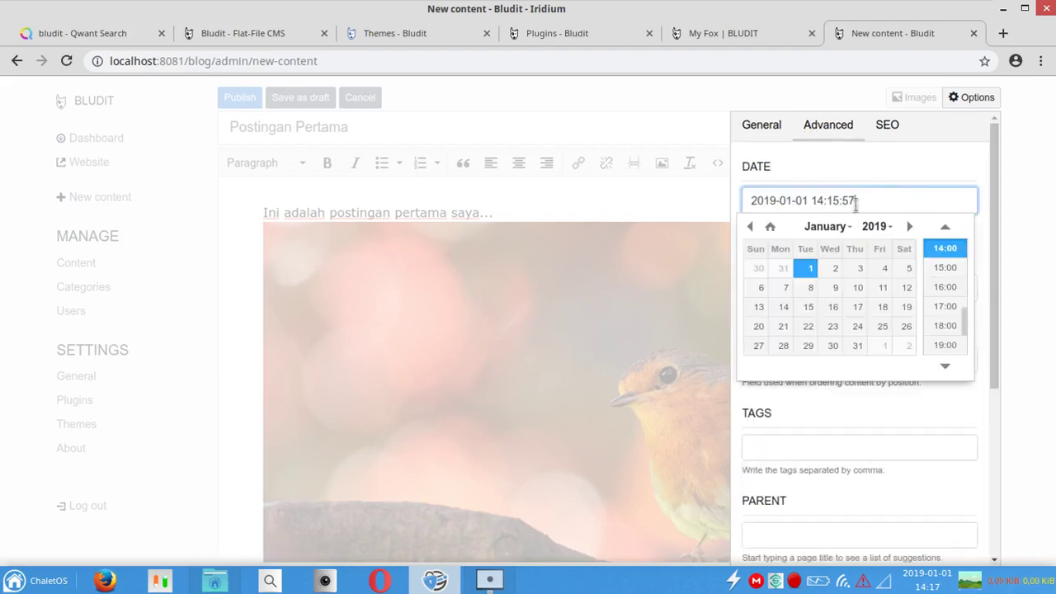
pyautogui.click(916, 166)
pyautogui.click(881, 393)
pyautogui.click(861, 290)
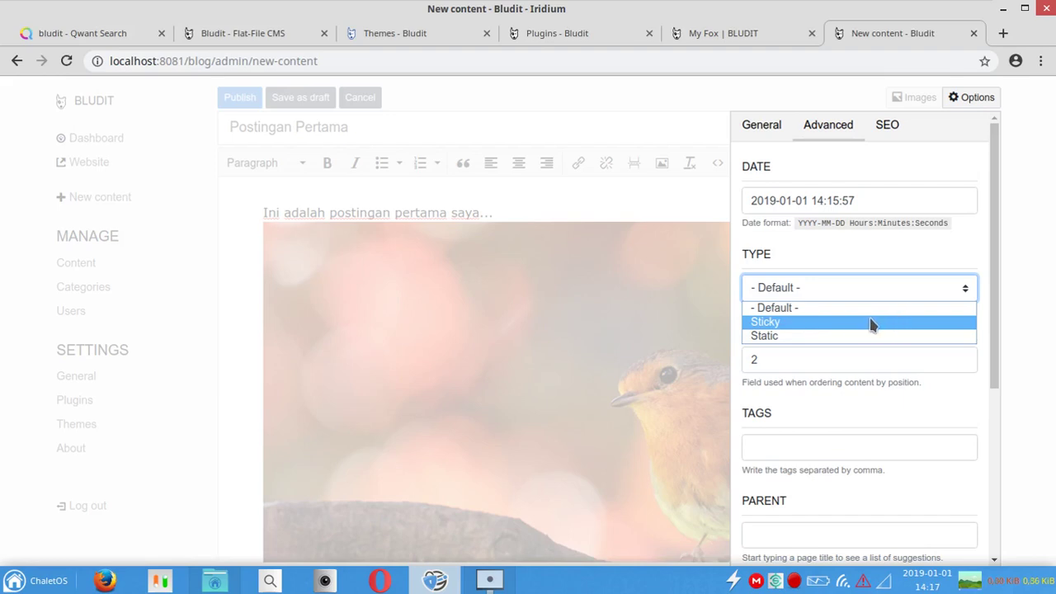
pyautogui.click(818, 248)
# Step: Inspect the Position, Tags and External cover image fields without changing them
pyautogui.click(927, 363)
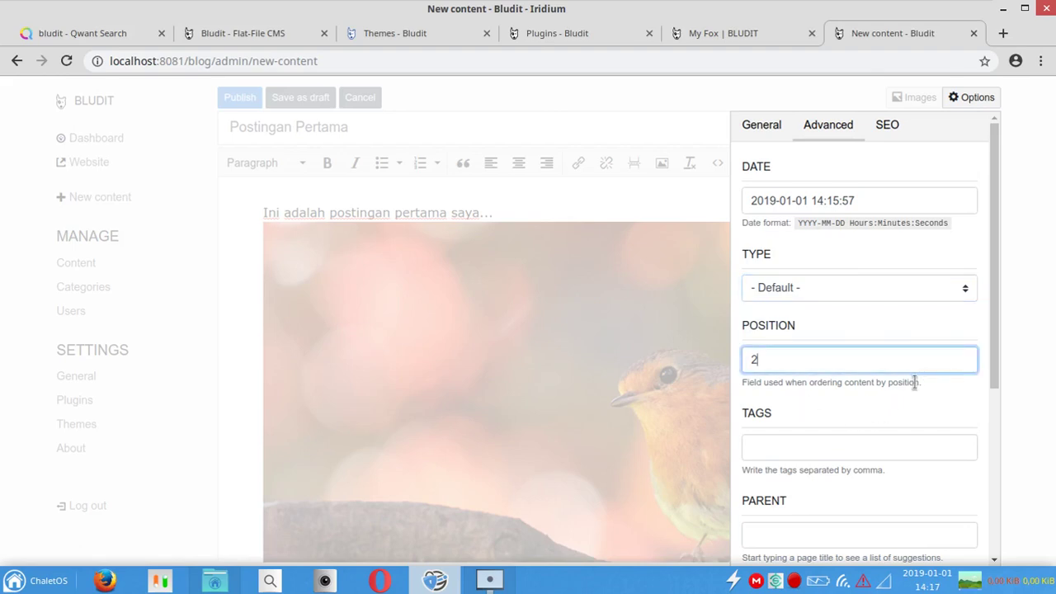
pyautogui.scroll(-1, 997, 359)
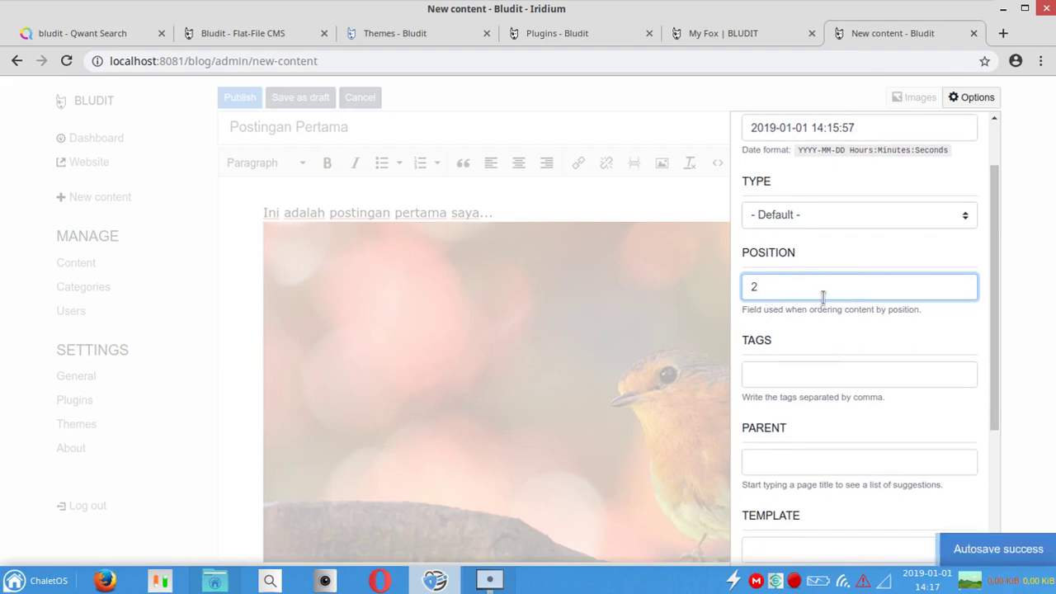
pyautogui.click(861, 372)
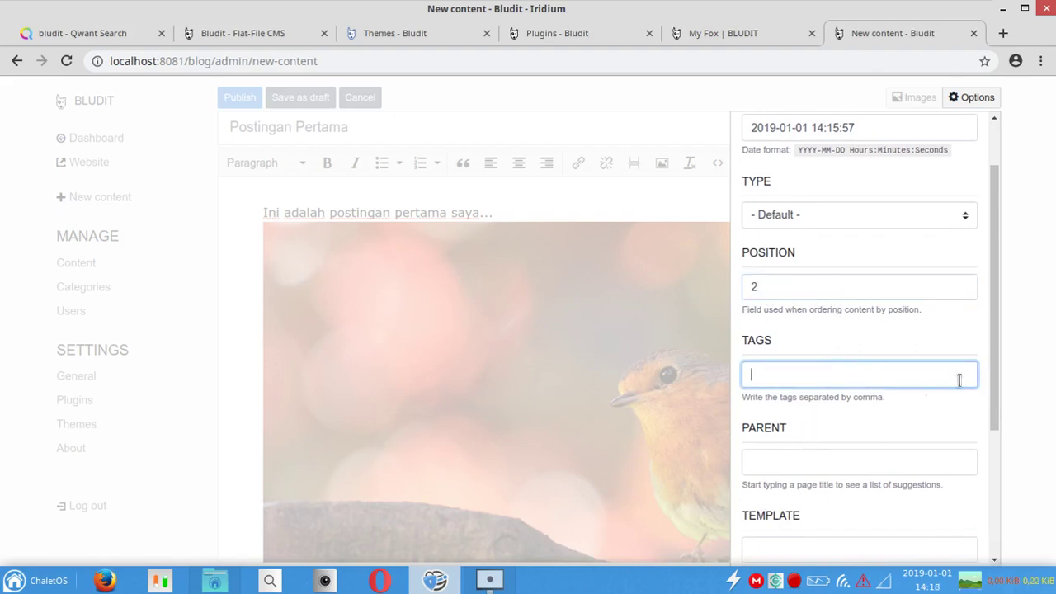
pyautogui.moveTo(994, 371); pyautogui.dragTo(995, 512)
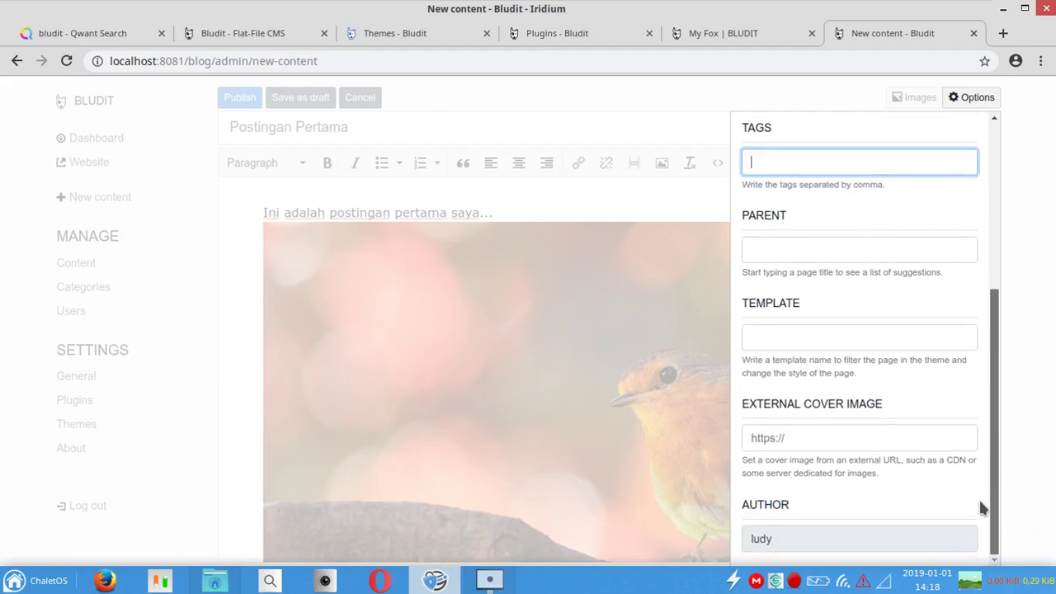
pyautogui.click(832, 436)
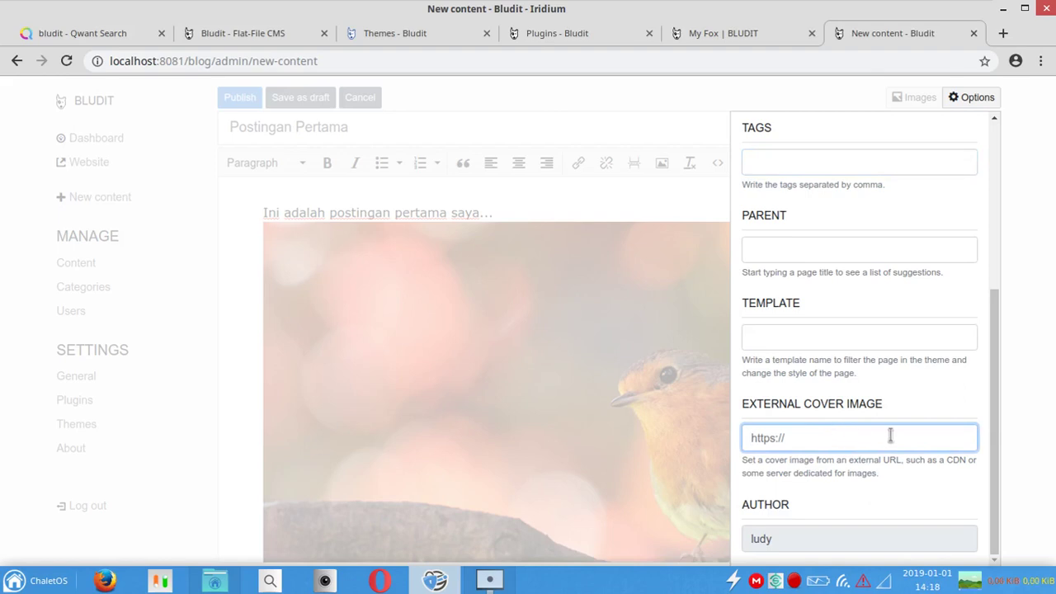
pyautogui.moveTo(989, 493); pyautogui.dragTo(959, 217)
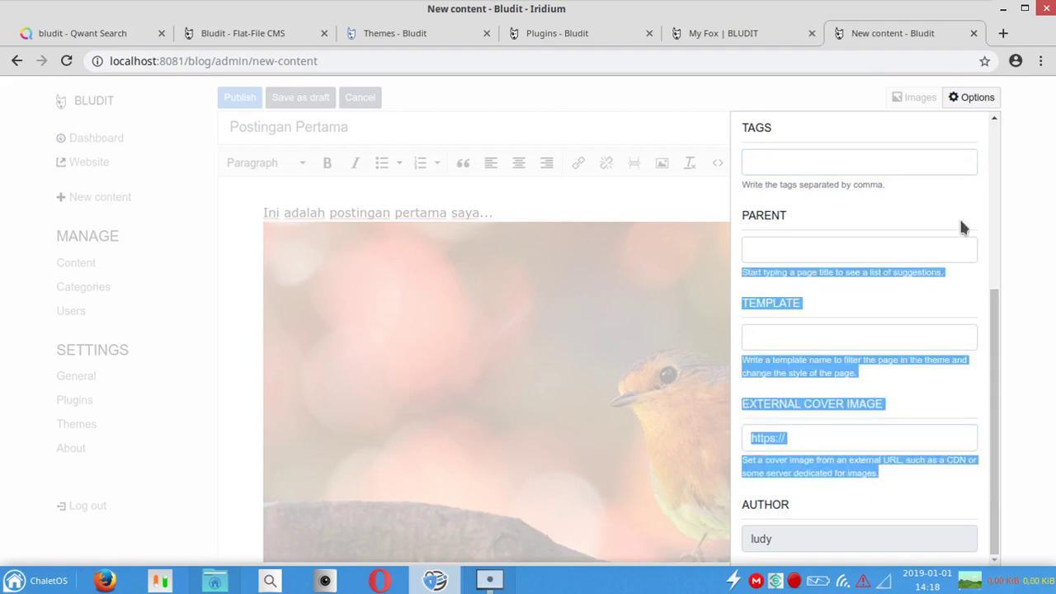
pyautogui.click(962, 438)
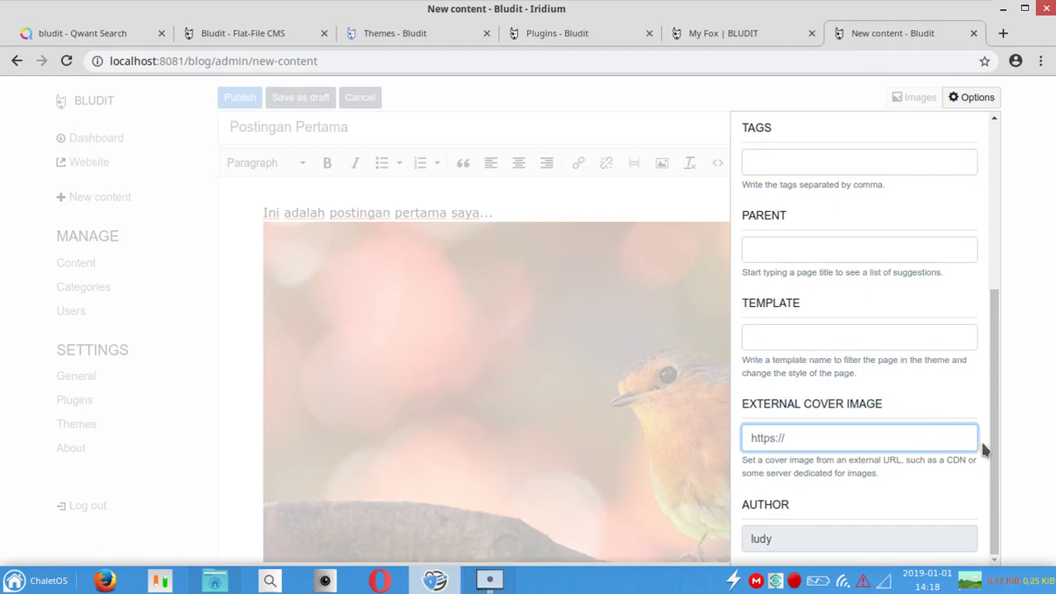
pyautogui.moveTo(993, 451); pyautogui.dragTo(970, 134)
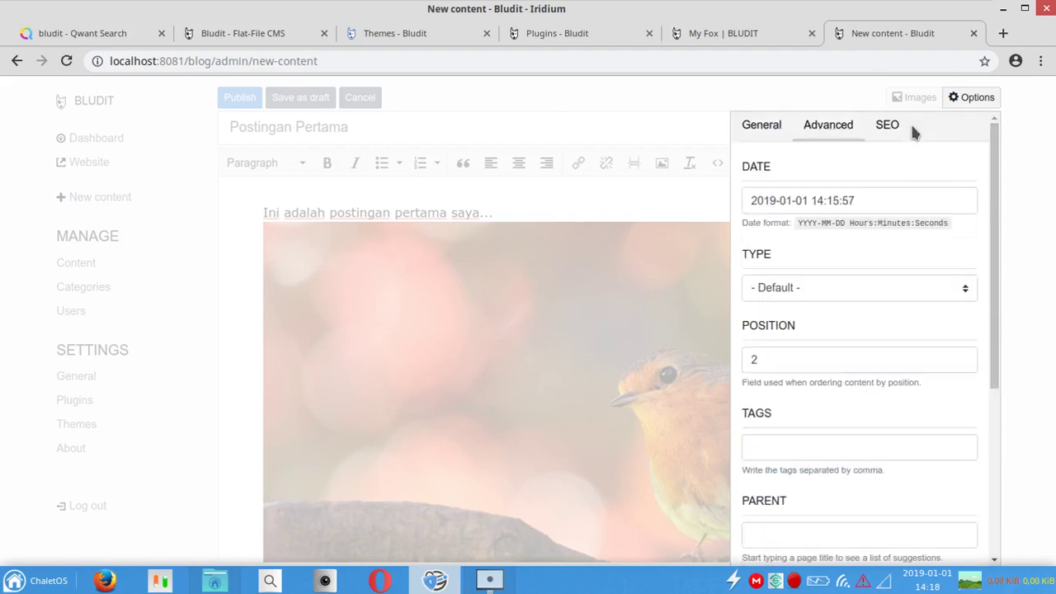
# Step: Confirm the SEO friendly URL is postingan-pertama and close the Options panel
pyautogui.click(889, 129)
pyautogui.click(795, 207)
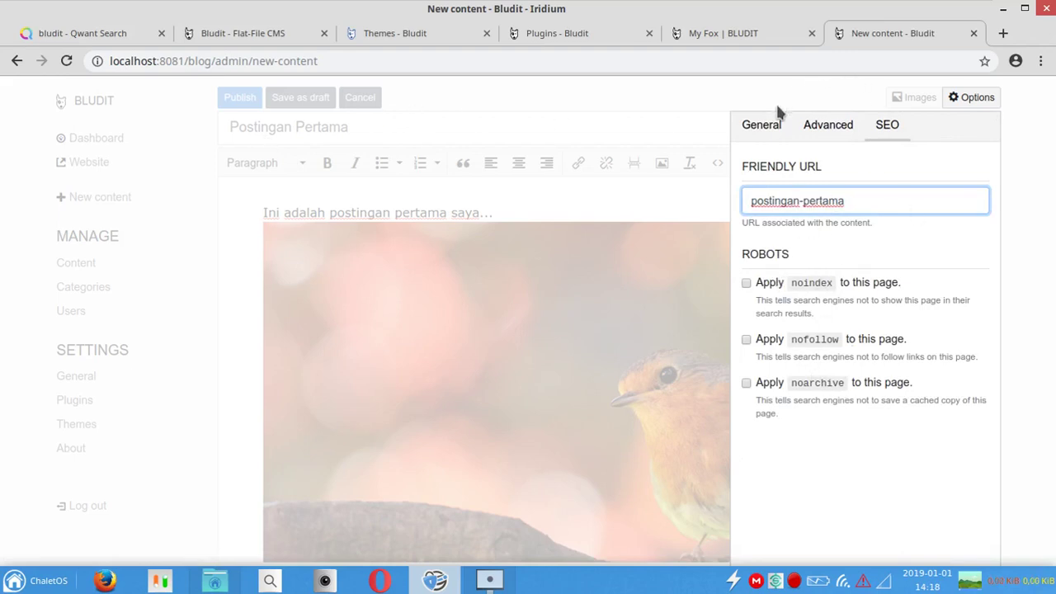
pyautogui.click(845, 91)
pyautogui.moveTo(996, 209); pyautogui.dragTo(969, 382)
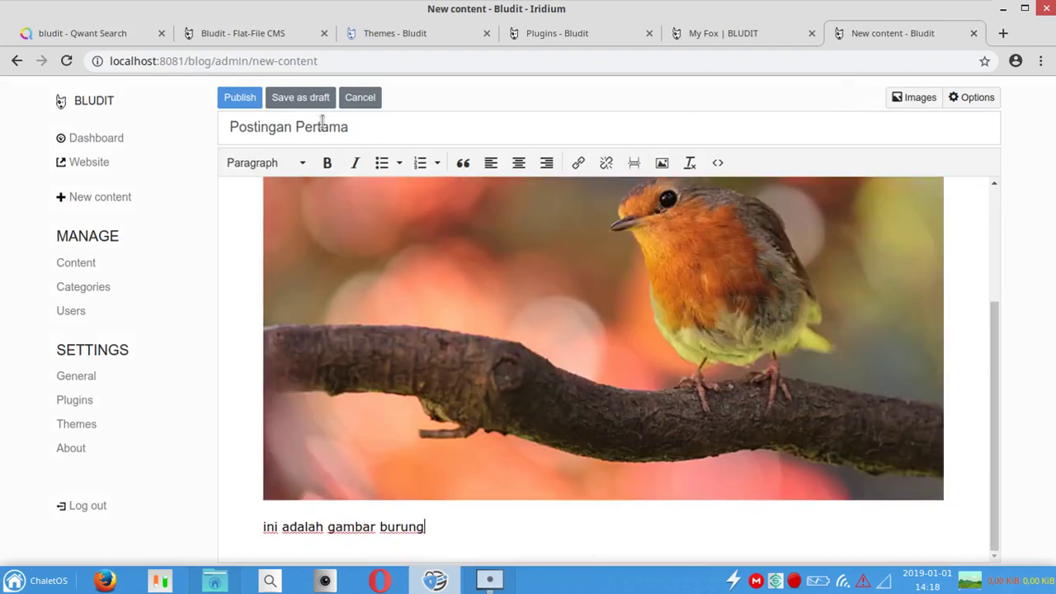
# Step: Publish Postingan Pertama, view it at /postingan-pertama, then return to the content list
pyautogui.click(240, 101)
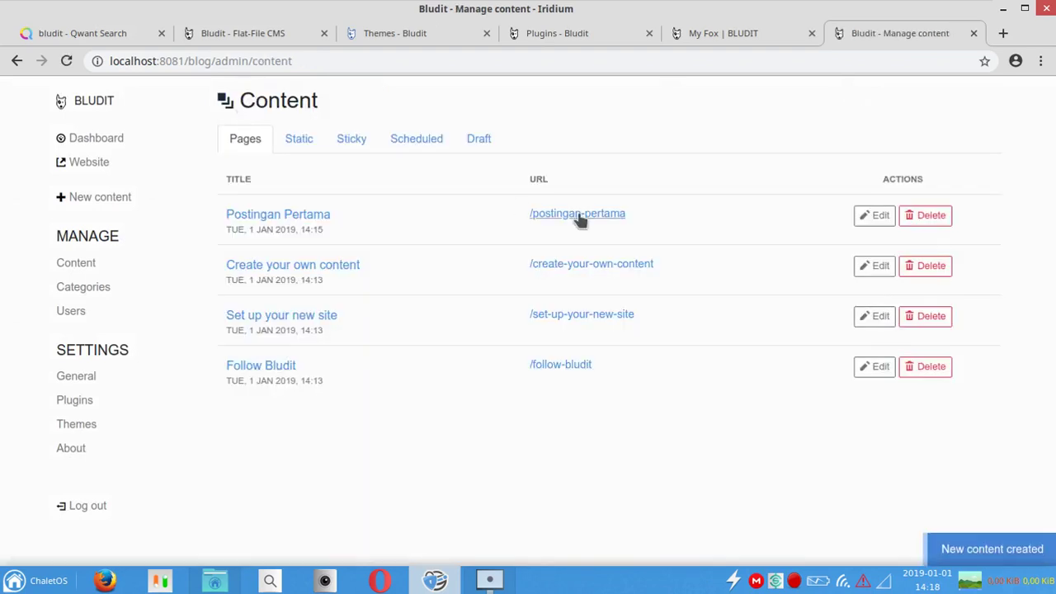
pyautogui.click(576, 216)
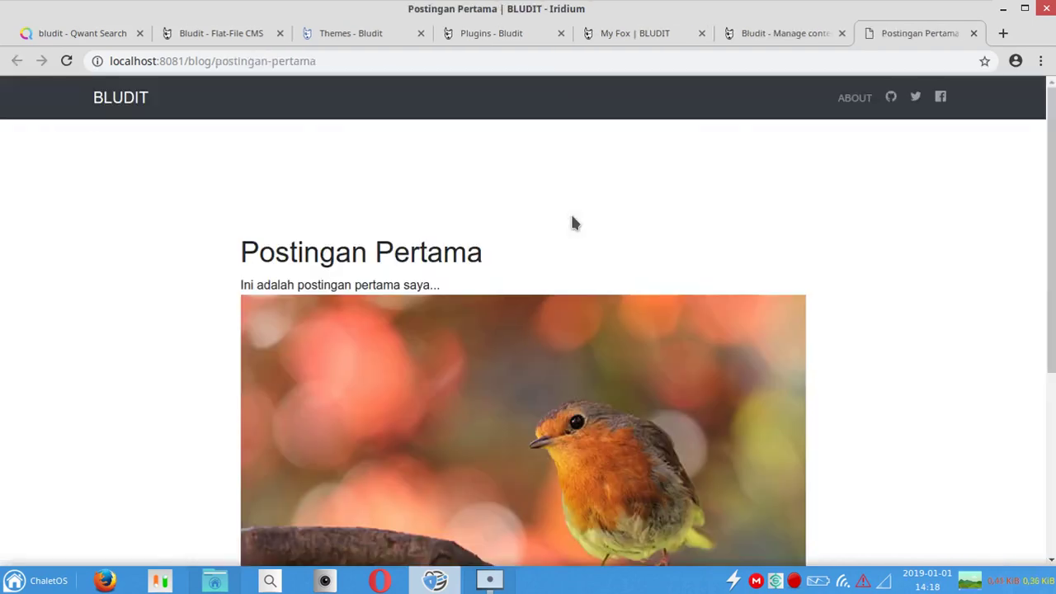
pyautogui.moveTo(1054, 170)
pyautogui.mouseDown()
pyautogui.moveTo(1054, 363)
pyautogui.moveTo(1054, 165)
pyautogui.mouseUp()
pyautogui.click(753, 47)
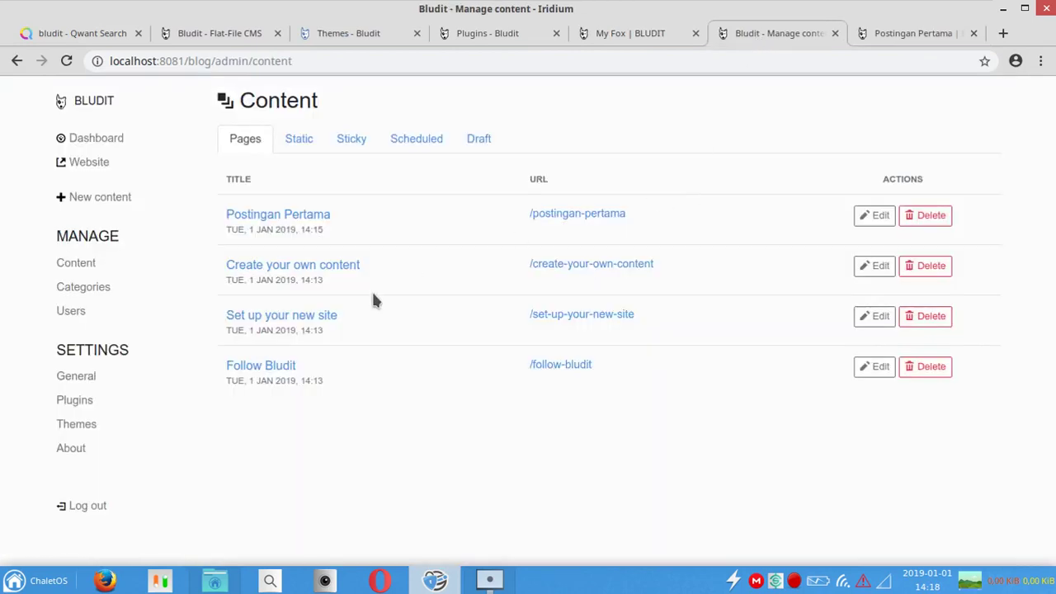
# Step: Create the category Random with description 'ini adalah kategori random' and save it
pyautogui.click(97, 296)
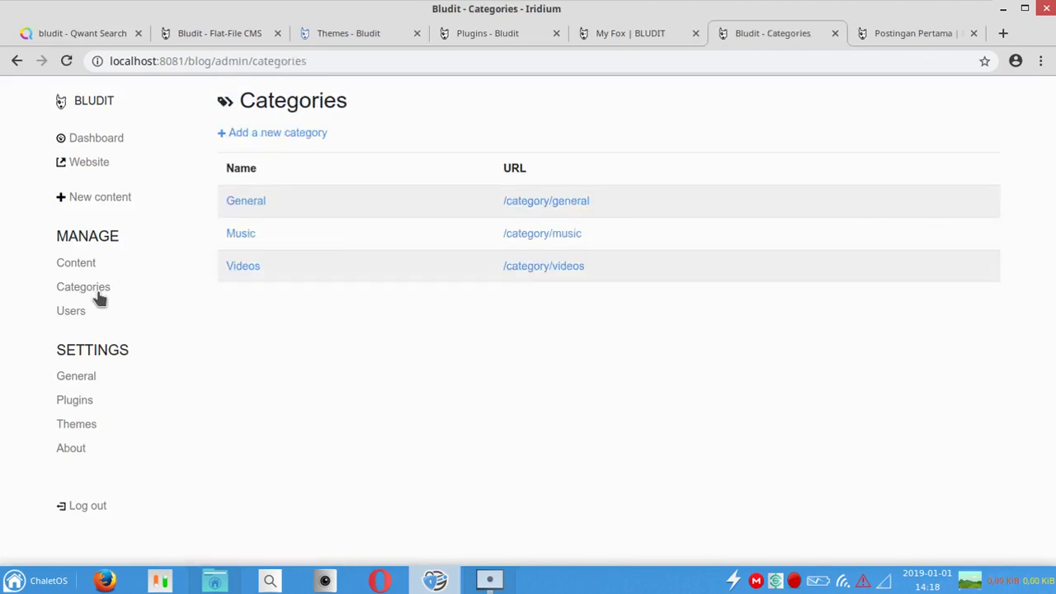
pyautogui.click(272, 134)
pyautogui.click(381, 137)
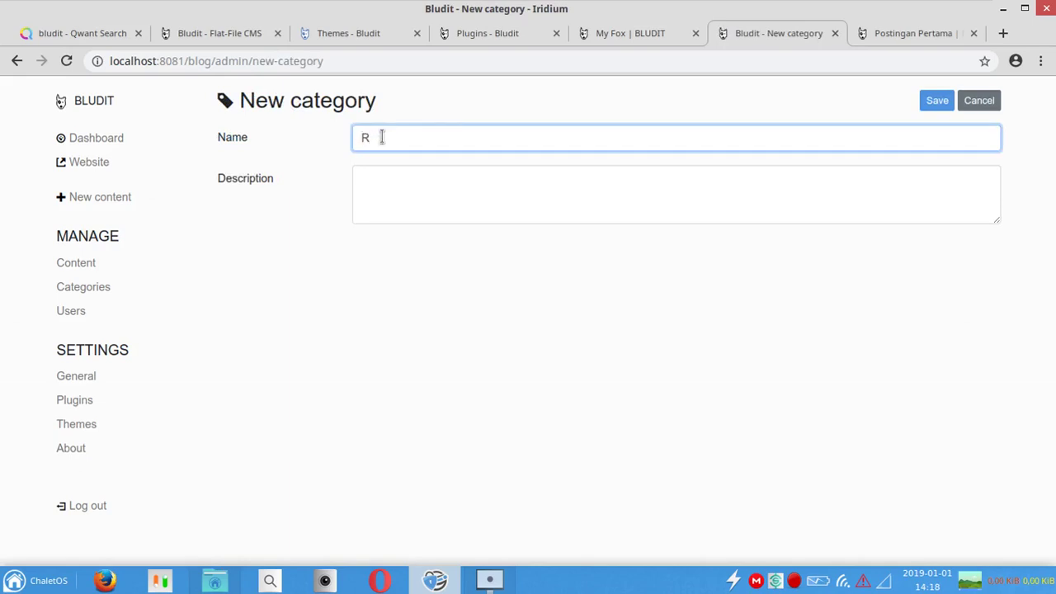
pyautogui.press('Tab')
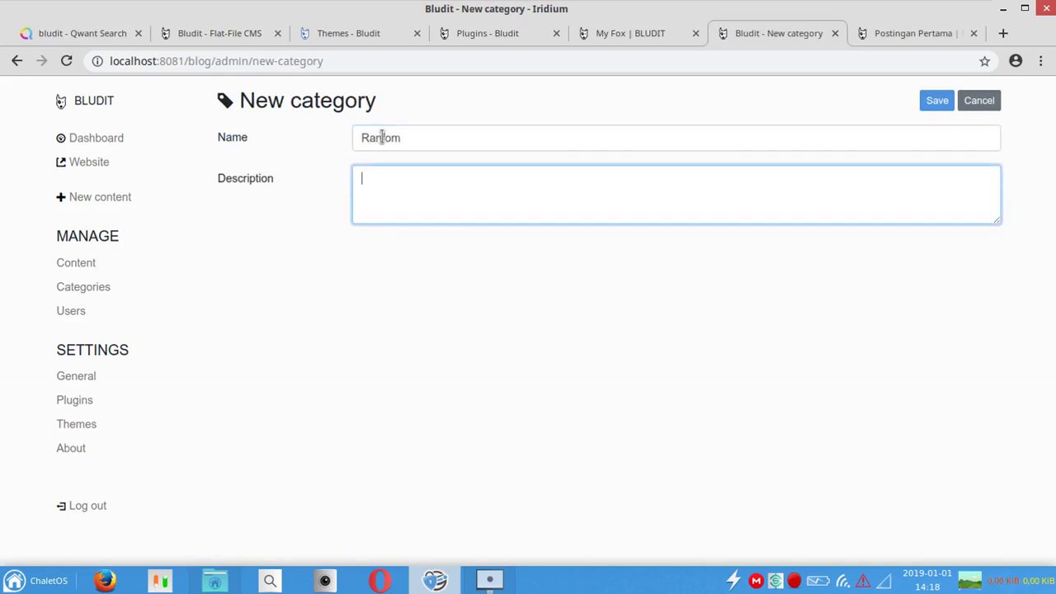
pyautogui.hotkey('shift', 'Tab')
pyautogui.press('End')
pyautogui.click(455, 182)
pyautogui.write('ini adalah ')
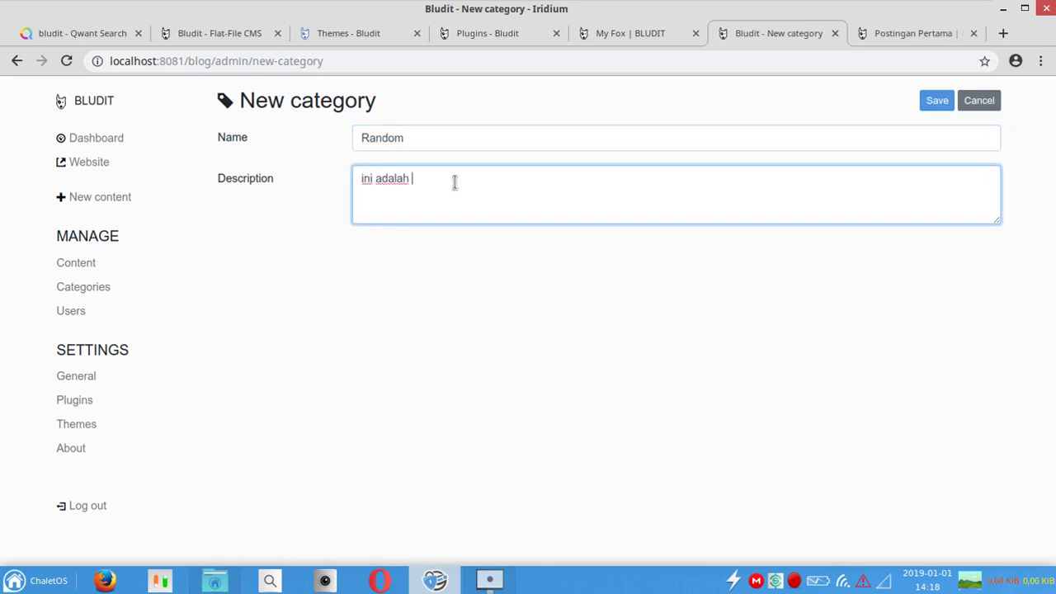
pyautogui.write('kategori randaom')
pyautogui.hotkey('ctrl', 'BackSpace')
pyautogui.write('rando')
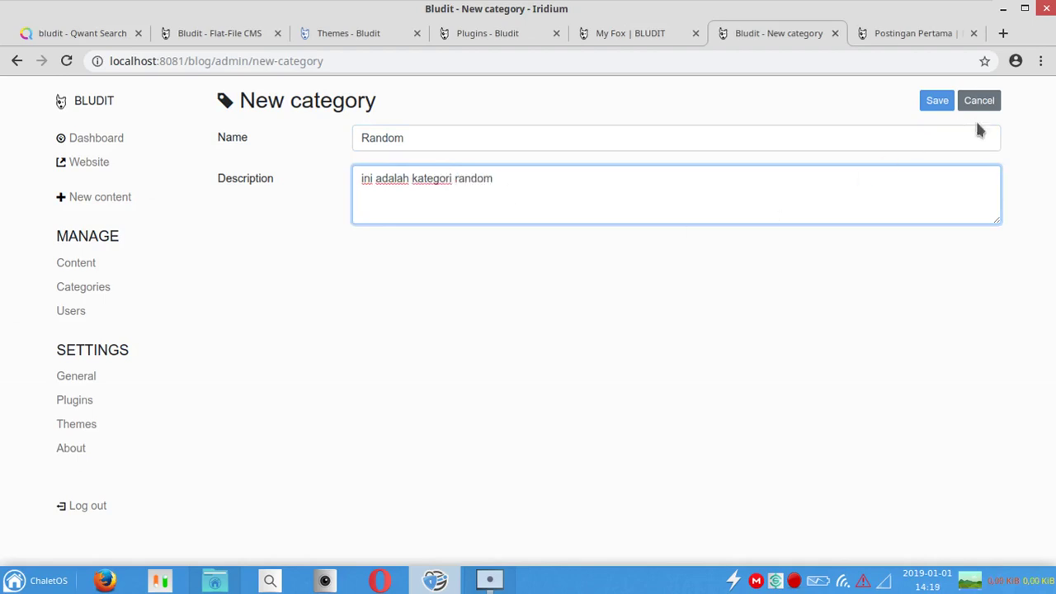
pyautogui.click(937, 102)
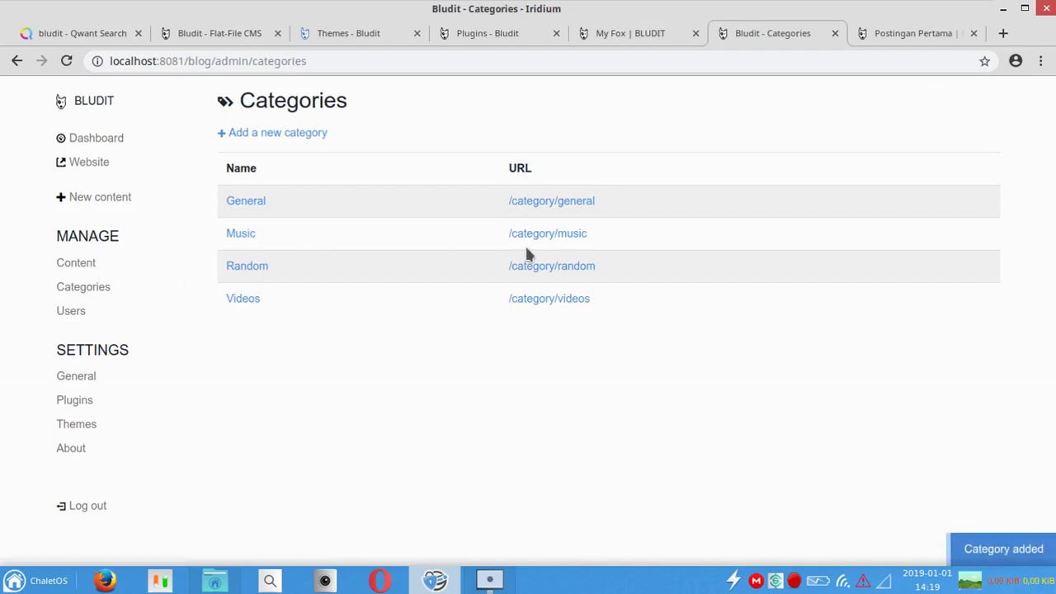
pyautogui.click(101, 263)
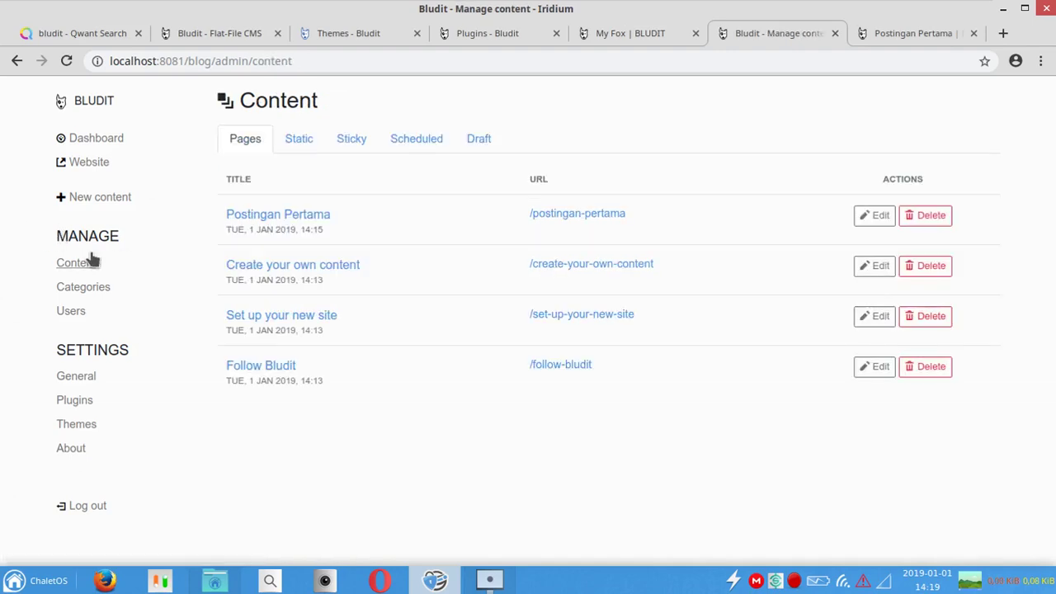
# Step: Assign Postingan Pertama to the Random category and save the post
pyautogui.click(862, 216)
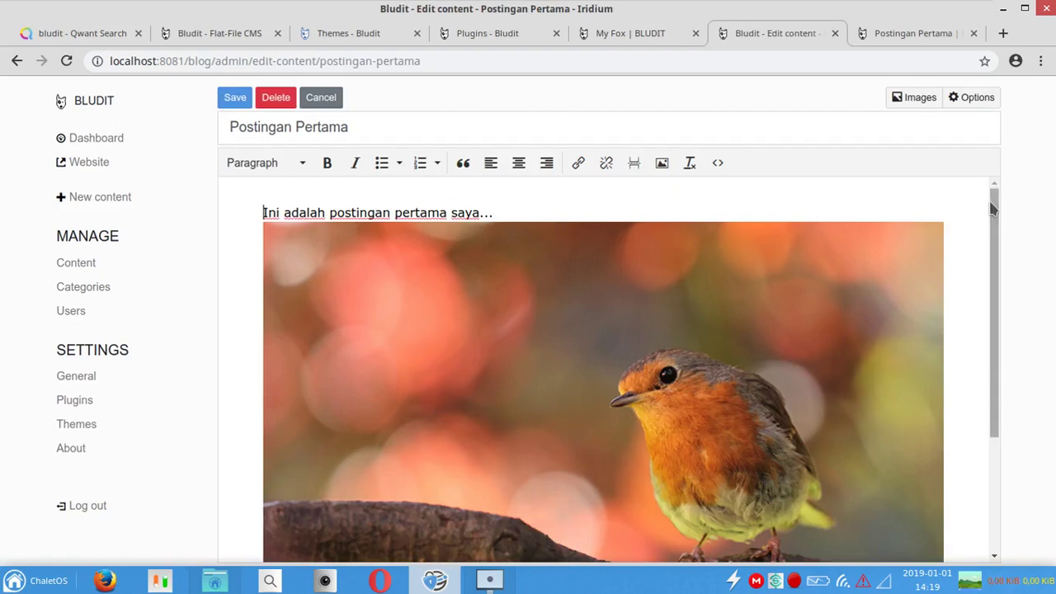
pyautogui.click(971, 101)
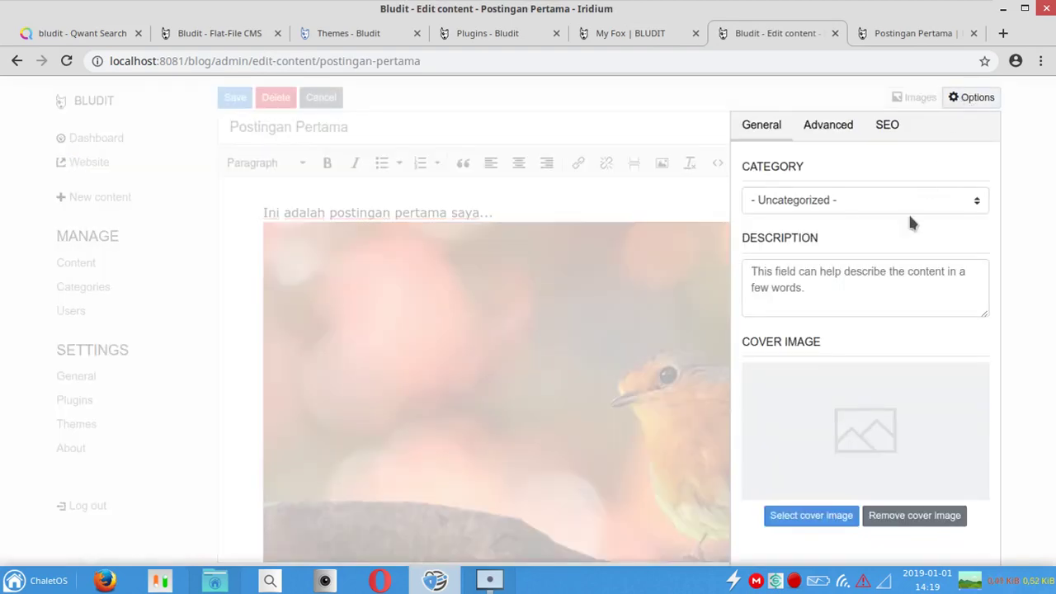
pyautogui.click(863, 200)
pyautogui.click(854, 262)
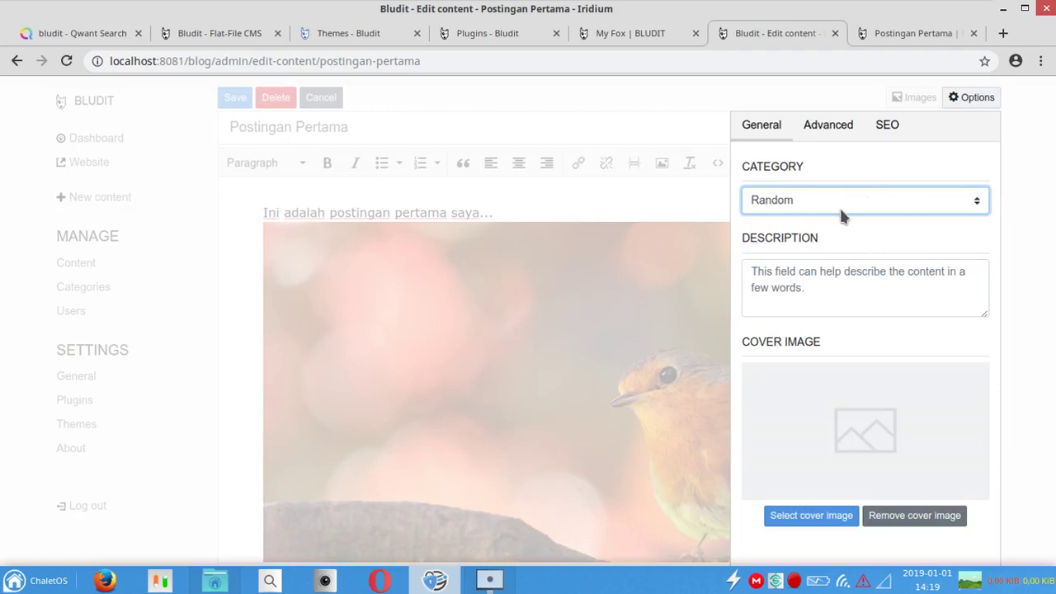
pyautogui.click(862, 281)
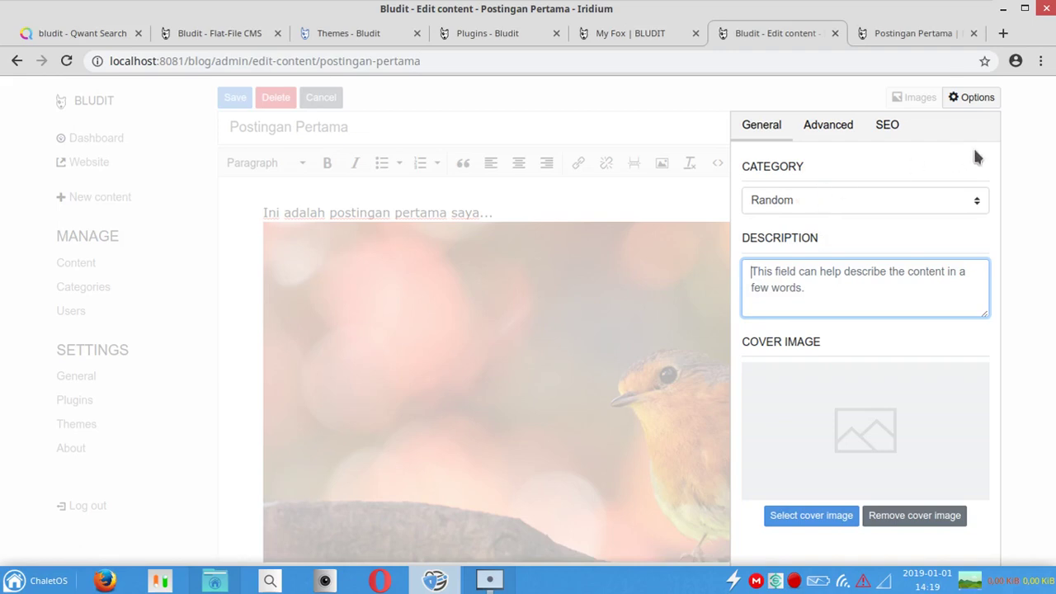
pyautogui.click(1033, 172)
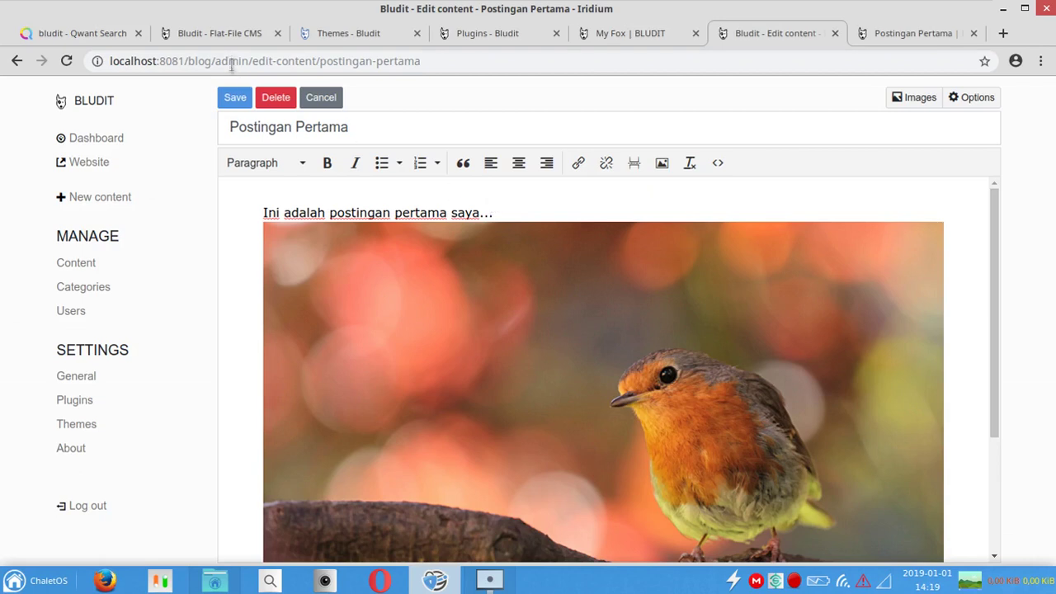
pyautogui.click(236, 98)
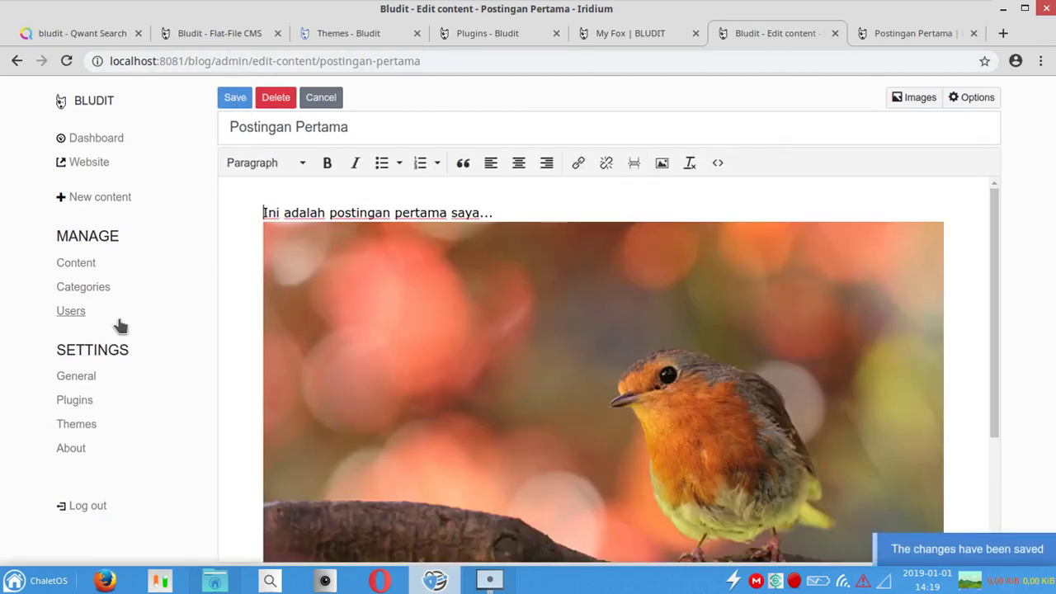
# Step: Set site title LudyWebiD, slogan Personal Blog, description 'Tutorial GNU/Linux, Tutorial CMS', and save
pyautogui.click(93, 374)
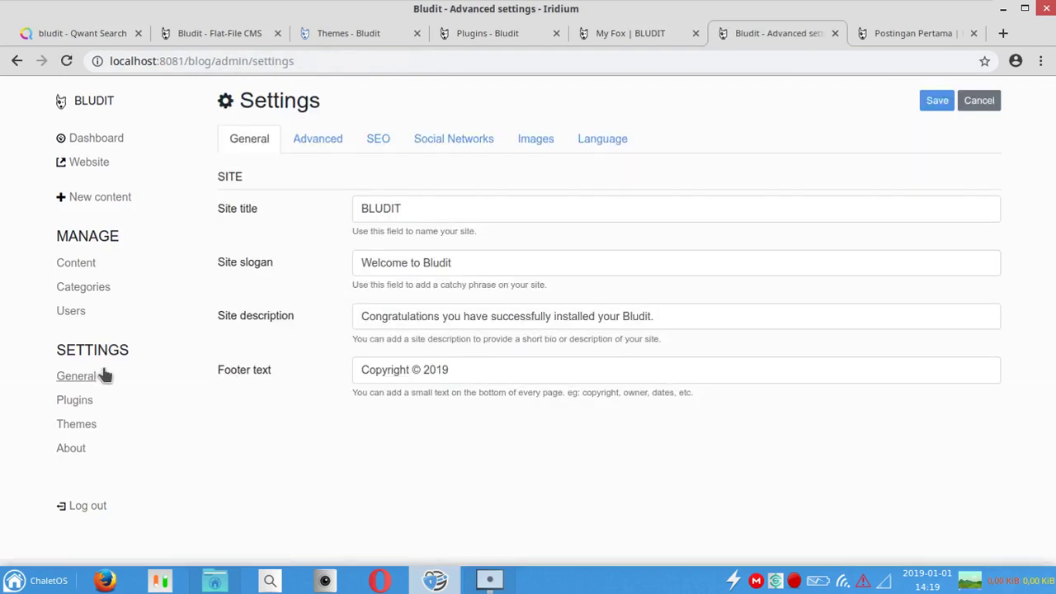
pyautogui.tripleClick(540, 219)
pyautogui.write('L')
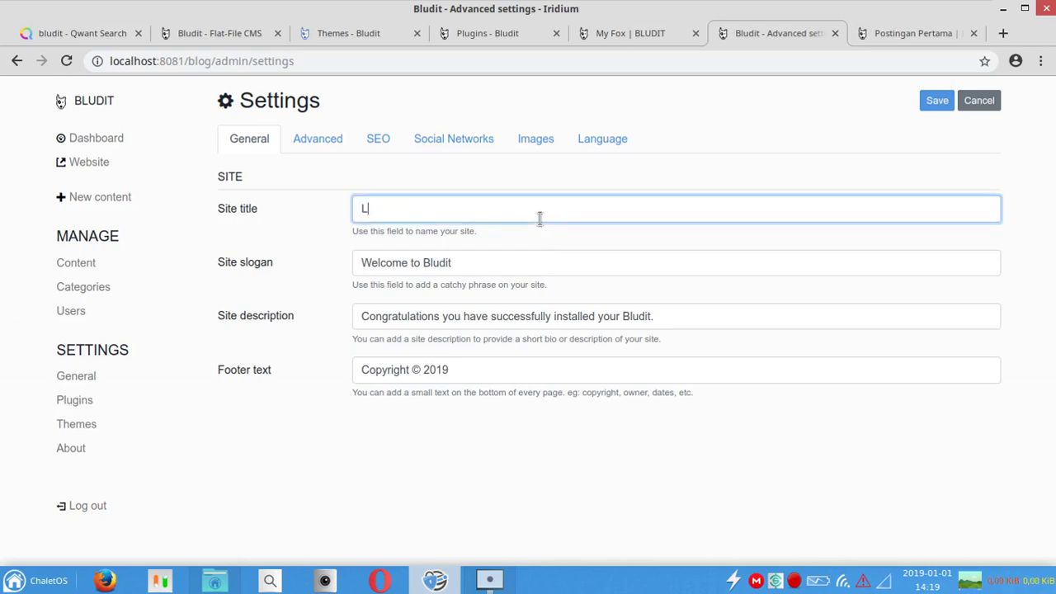
pyautogui.write('udyWebiD')
pyautogui.press('Tab')
pyautogui.write('Persona')
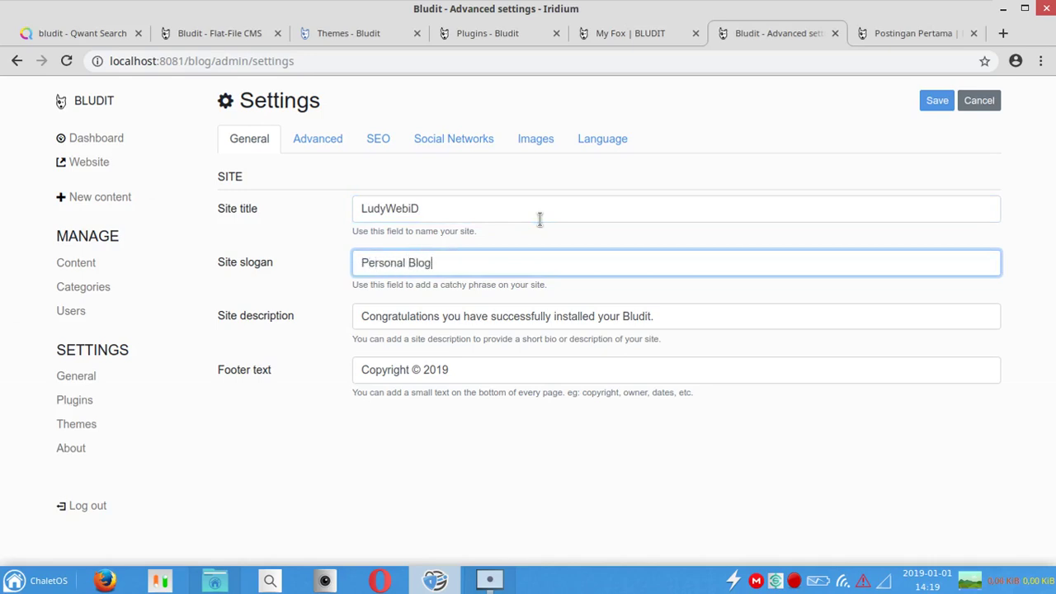
pyautogui.press('Tab')
pyautogui.write('Tutor')
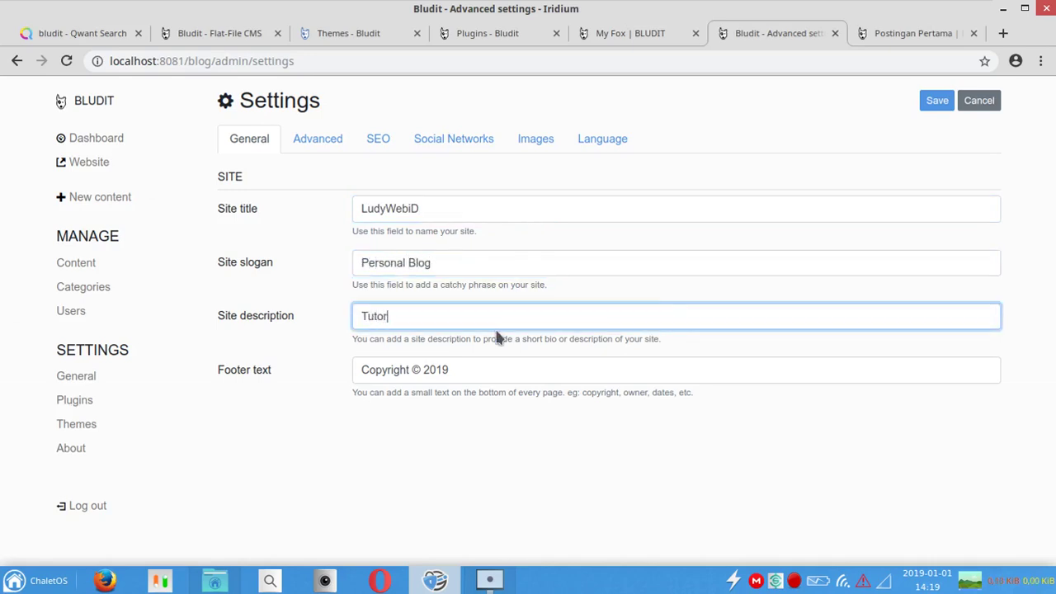
pyautogui.write('ial GNU/Linux, Tu')
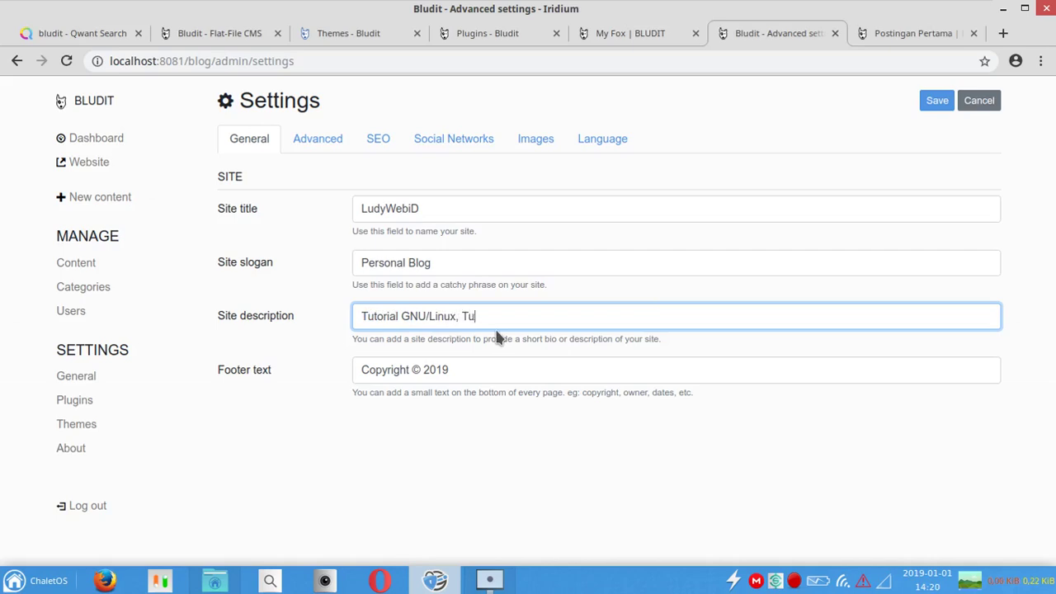
pyautogui.write('torial CMS')
pyautogui.click(474, 371)
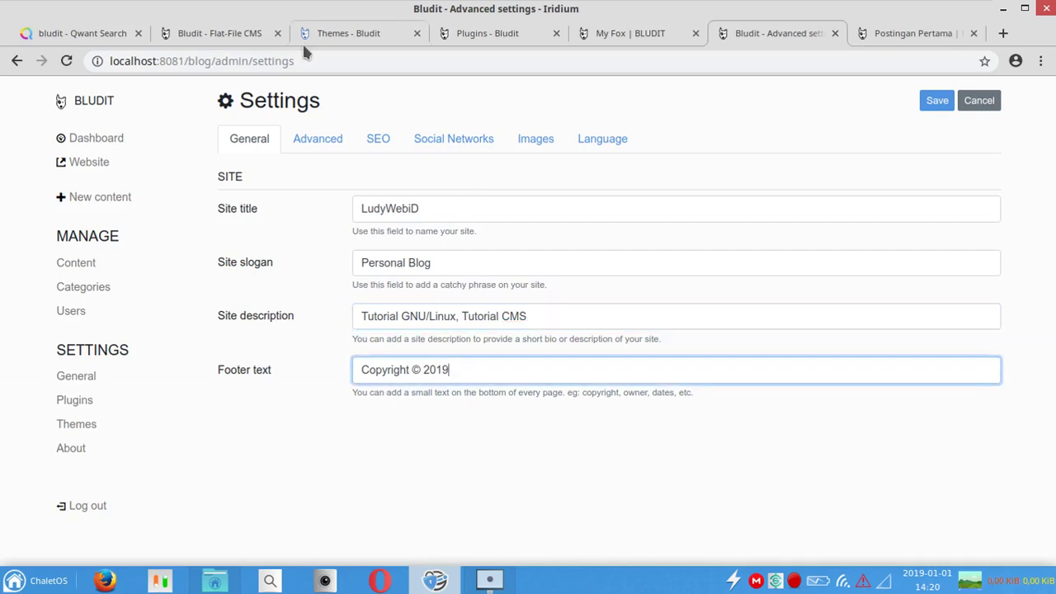
pyautogui.click(934, 100)
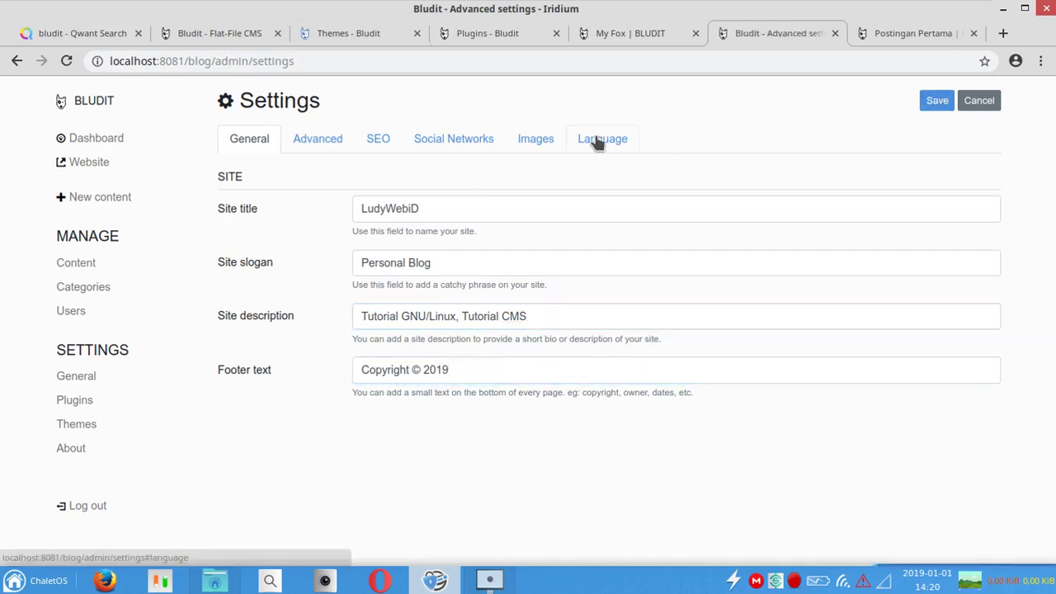
# Step: View the Advanced site settings and the SEO title format settings
pyautogui.click(338, 147)
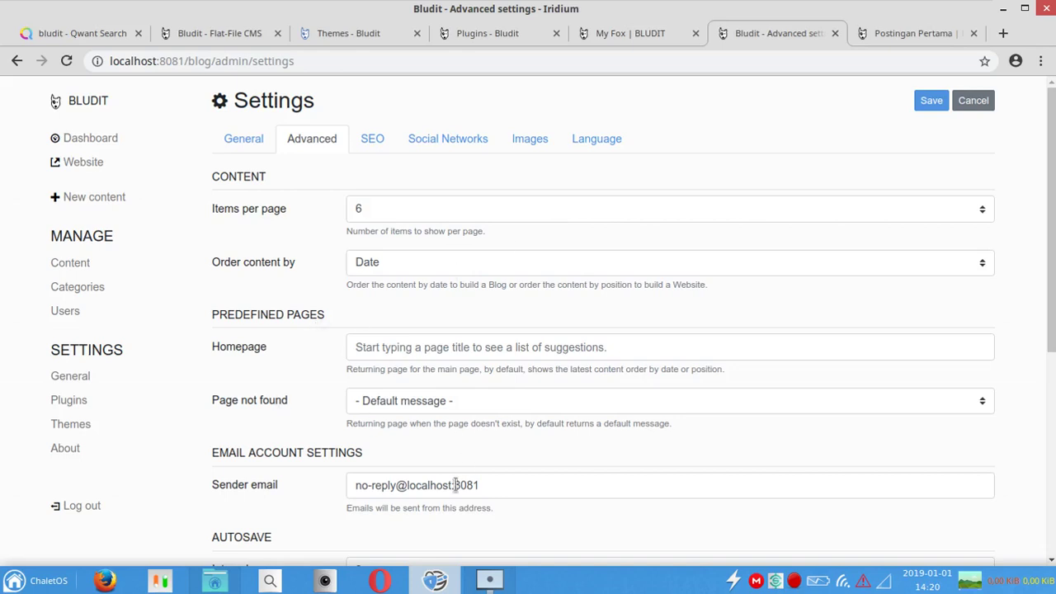
pyautogui.moveTo(1053, 315)
pyautogui.mouseDown()
pyautogui.moveTo(1054, 516)
pyautogui.moveTo(1054, 301)
pyautogui.mouseUp()
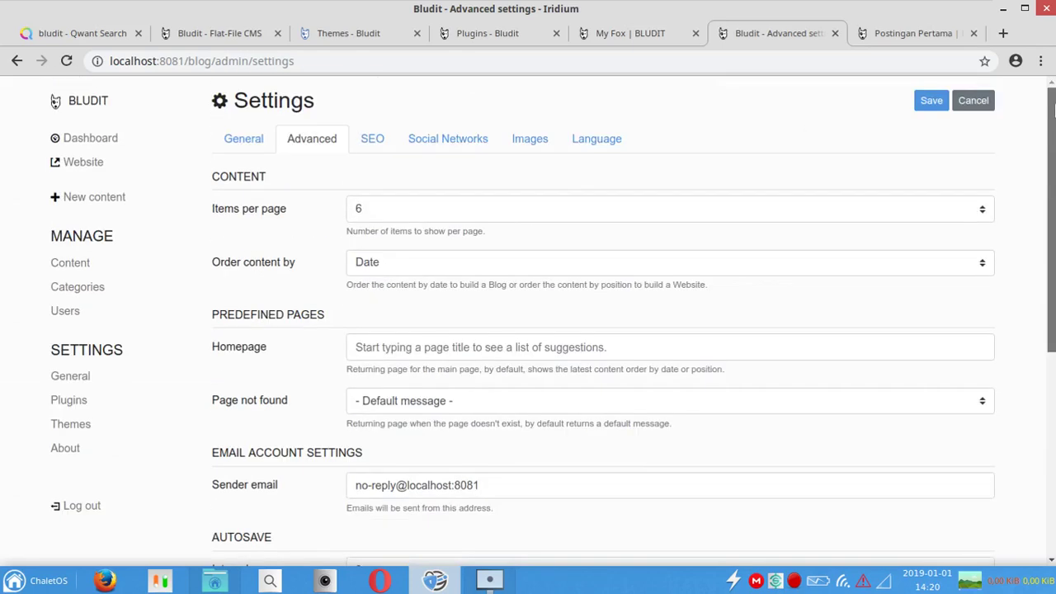
pyautogui.click(380, 140)
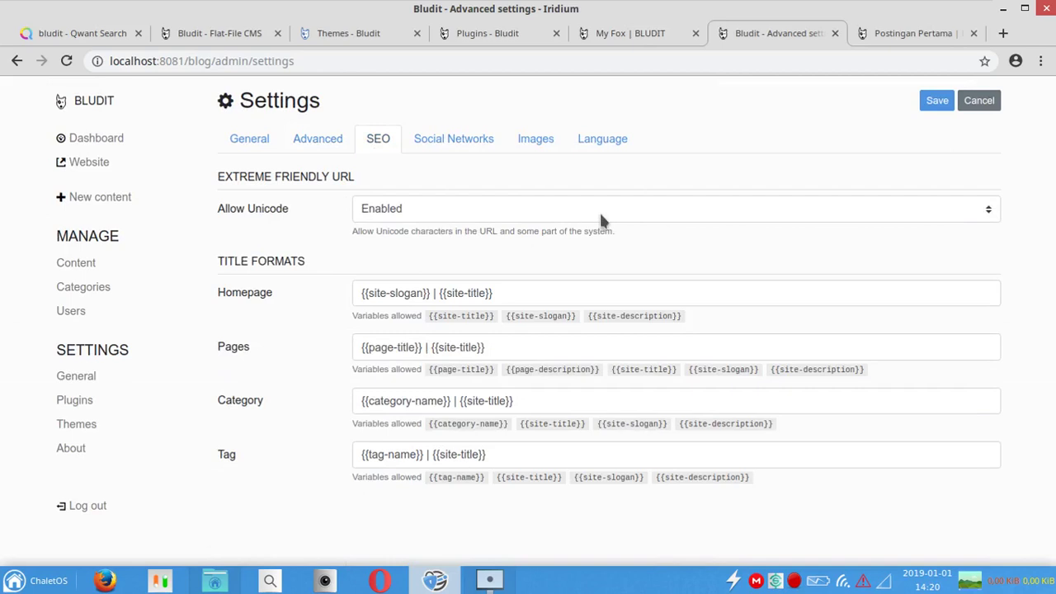
# Step: Change the Twitter social link to point to the blog's own account
pyautogui.click(552, 349)
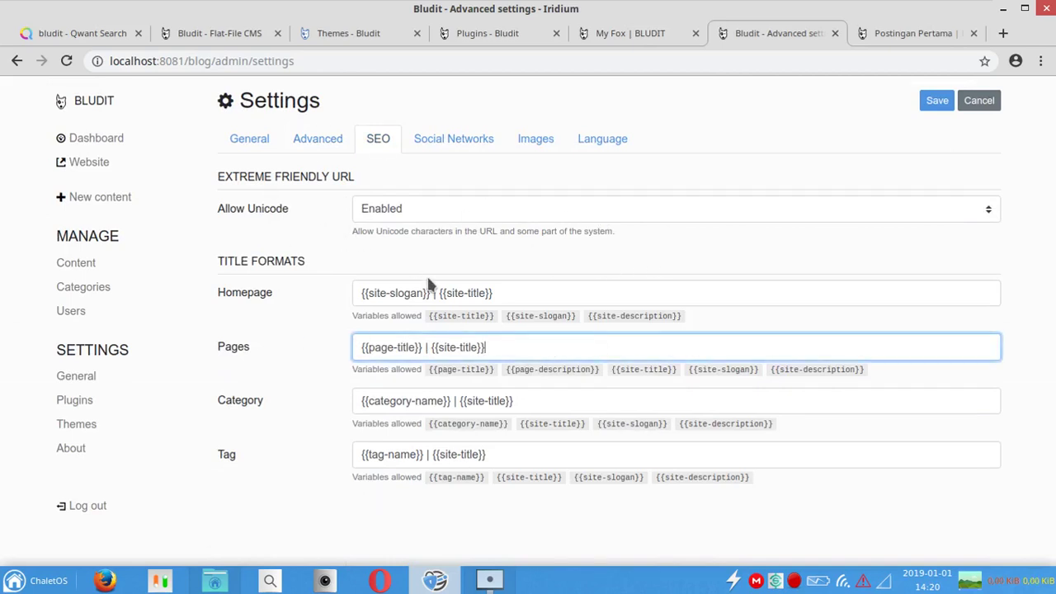
pyautogui.click(446, 142)
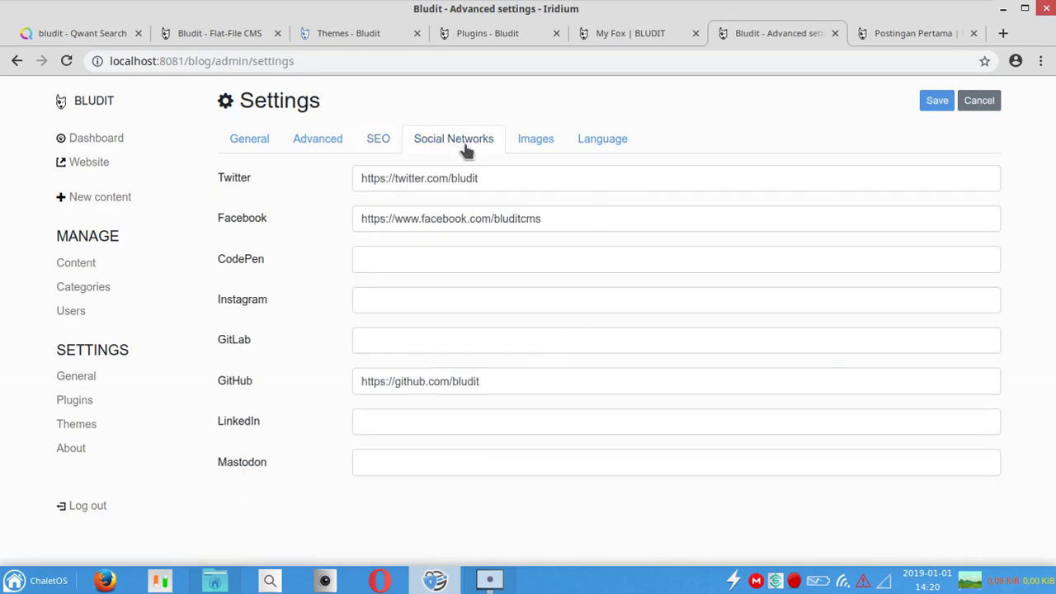
pyautogui.doubleClick(513, 172)
pyautogui.doubleClick(511, 176)
pyautogui.write('lud')
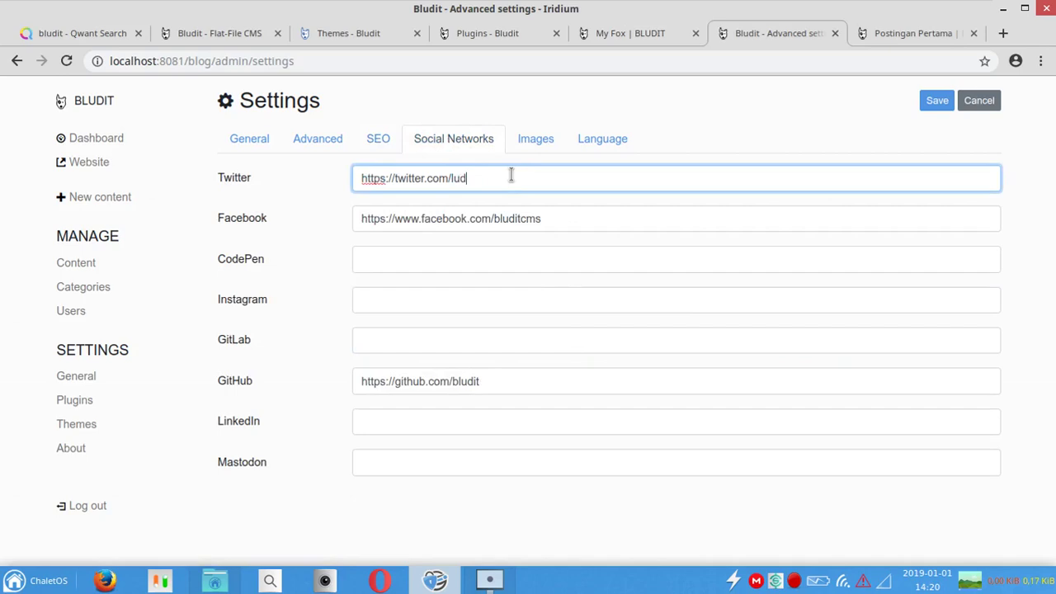
# Step: Empty the Facebook and GitHub link fields and save the social network settings
pyautogui.doubleClick(582, 217)
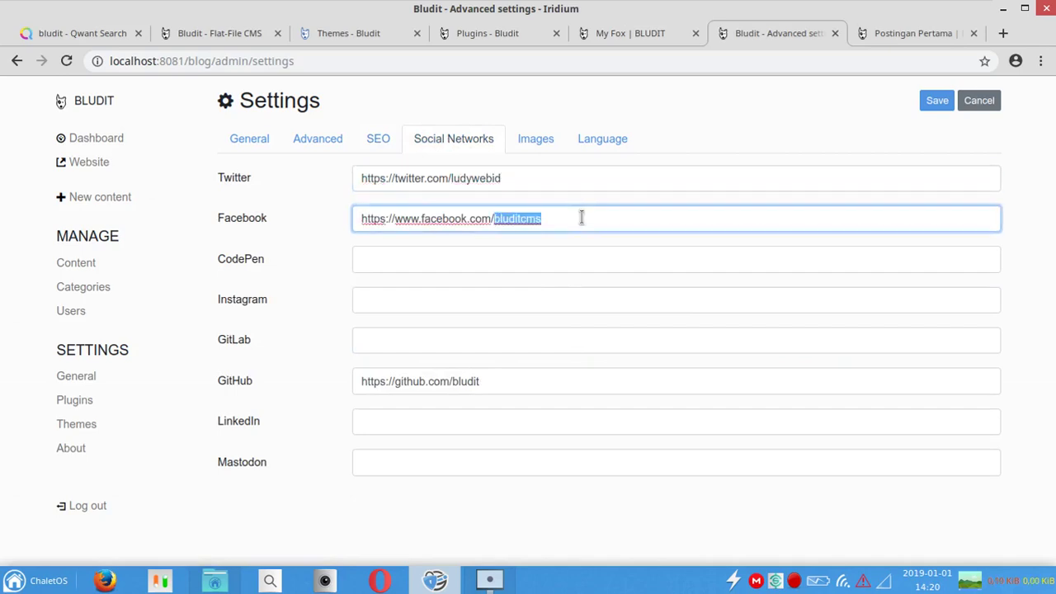
pyautogui.press('BackSpace')
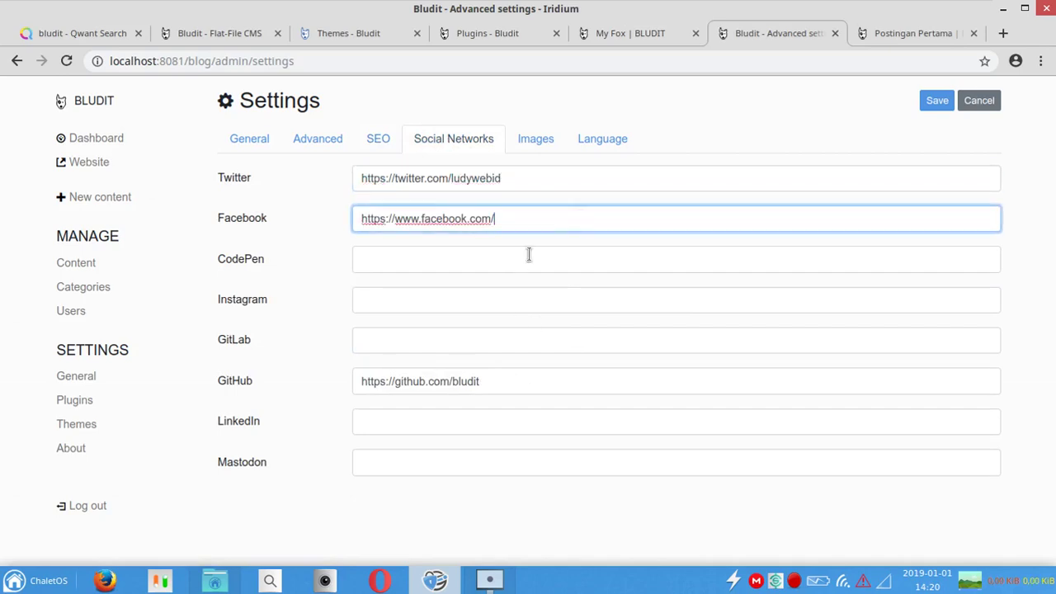
pyautogui.hotkey('ctrl', 'a')
pyautogui.press('BackSpace')
pyautogui.click(500, 253)
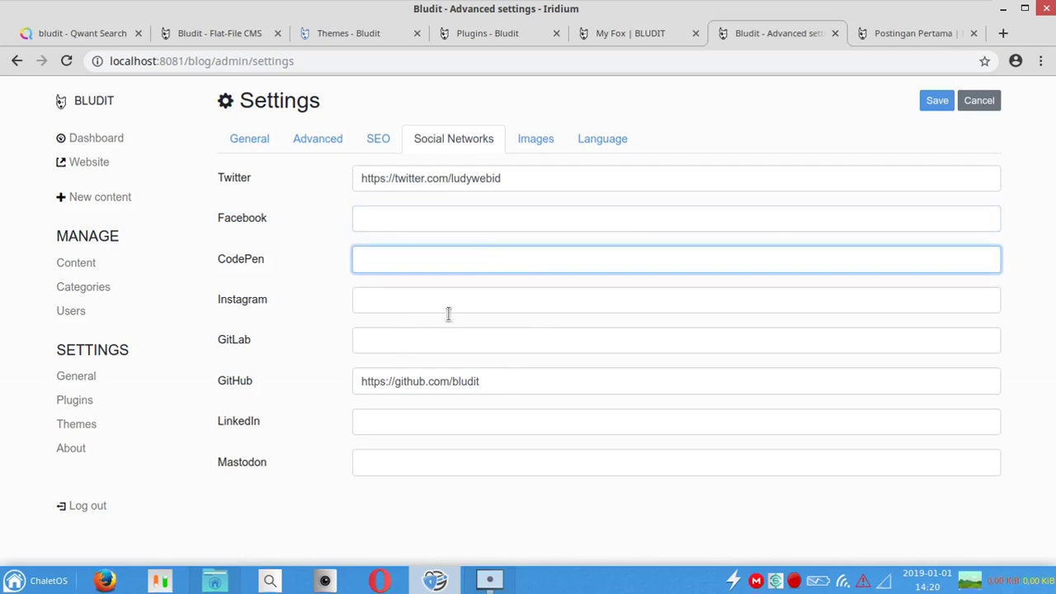
pyautogui.click(528, 385)
pyautogui.doubleClick(528, 385)
pyautogui.press('BackSpace')
pyautogui.hotkey('ctrl', 'a')
pyautogui.press('BackSpace')
pyautogui.click(928, 101)
# Step: Review the Images and Language settings, keep English as the language, and save
pyautogui.click(538, 142)
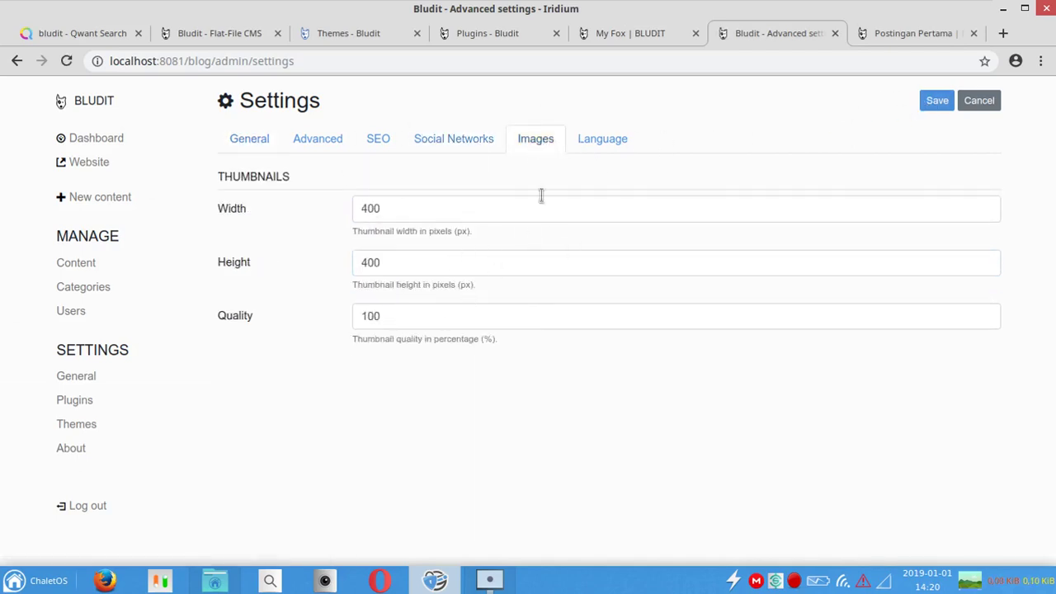
pyautogui.click(615, 142)
pyautogui.click(911, 208)
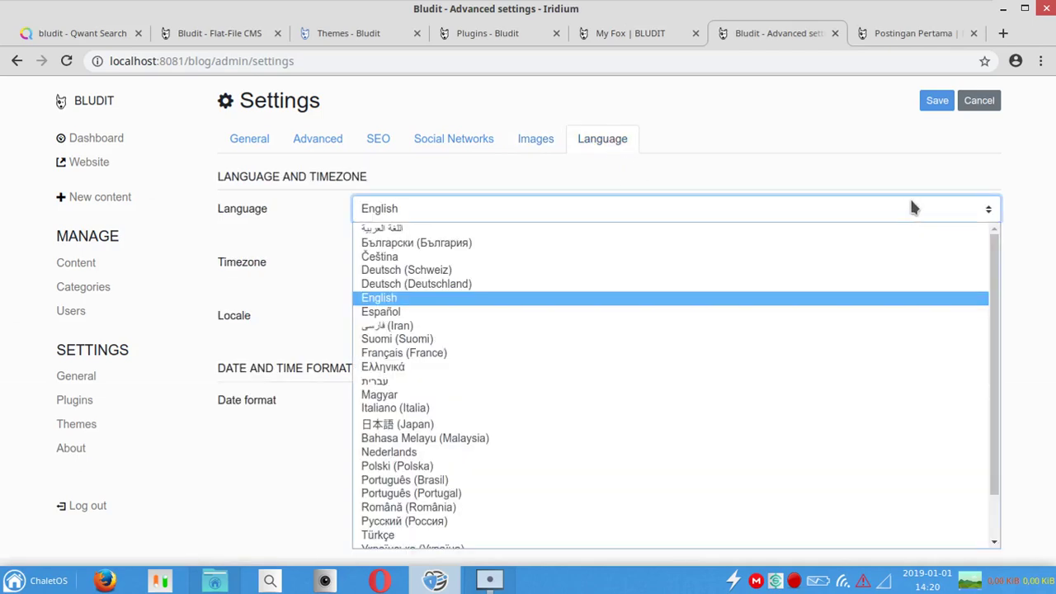
pyautogui.scroll(-2, 996, 431)
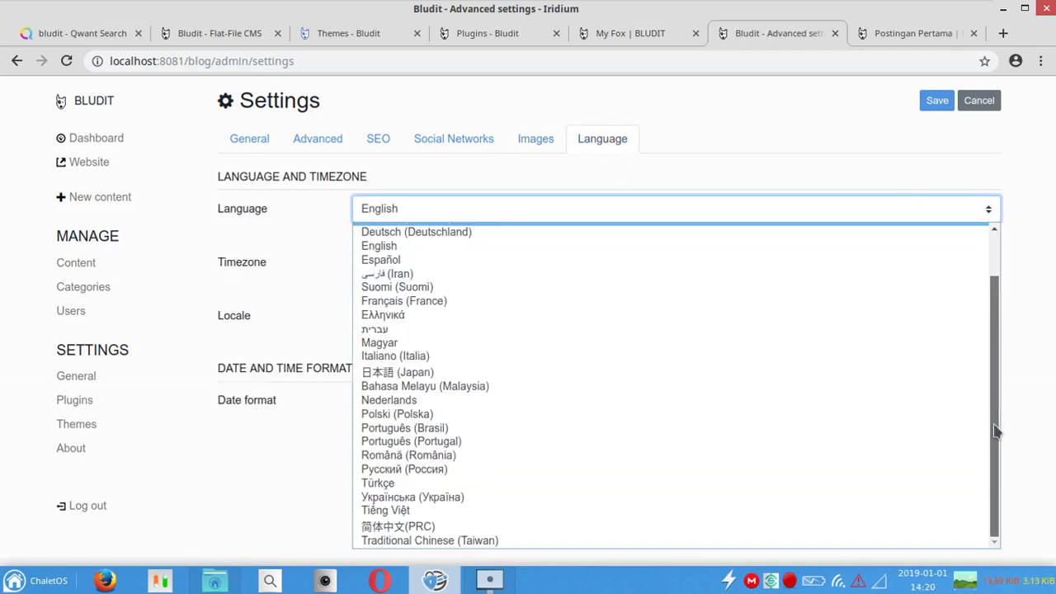
pyautogui.scroll(1, 994, 272)
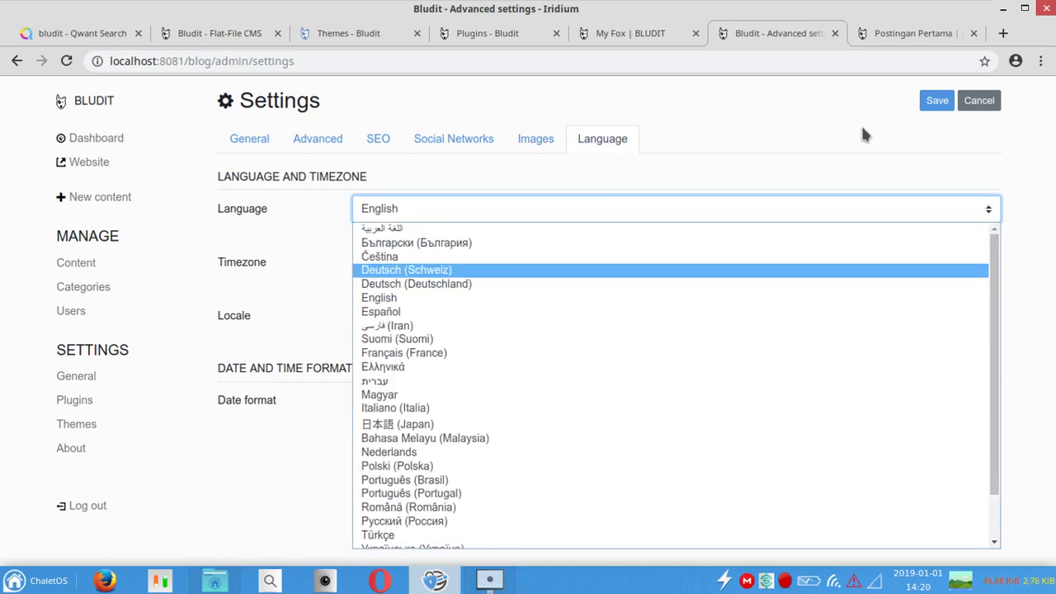
pyautogui.click(970, 194)
pyautogui.click(968, 190)
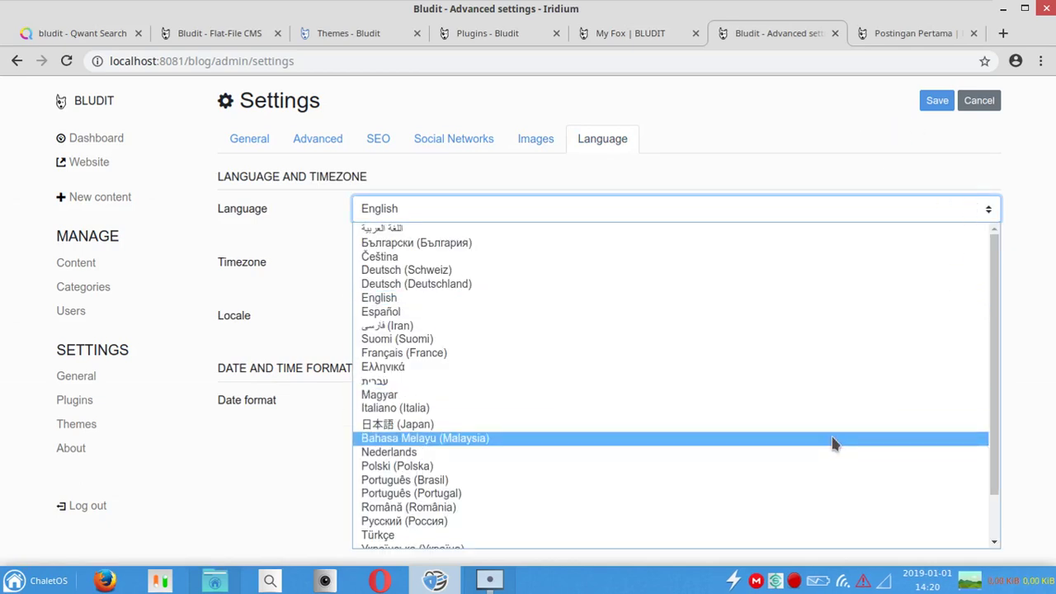
pyautogui.click(776, 129)
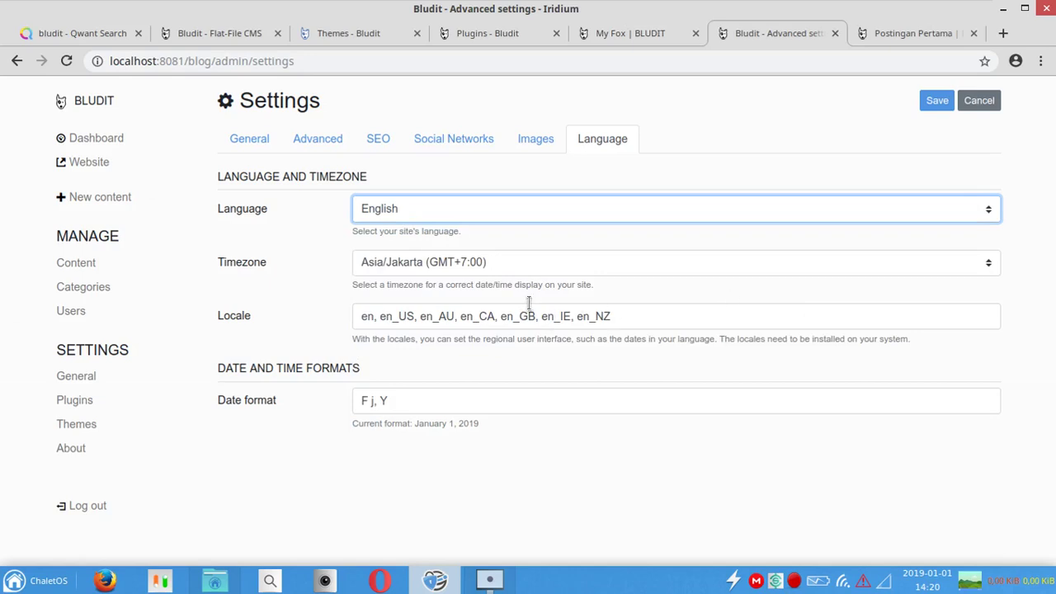
pyautogui.click(938, 100)
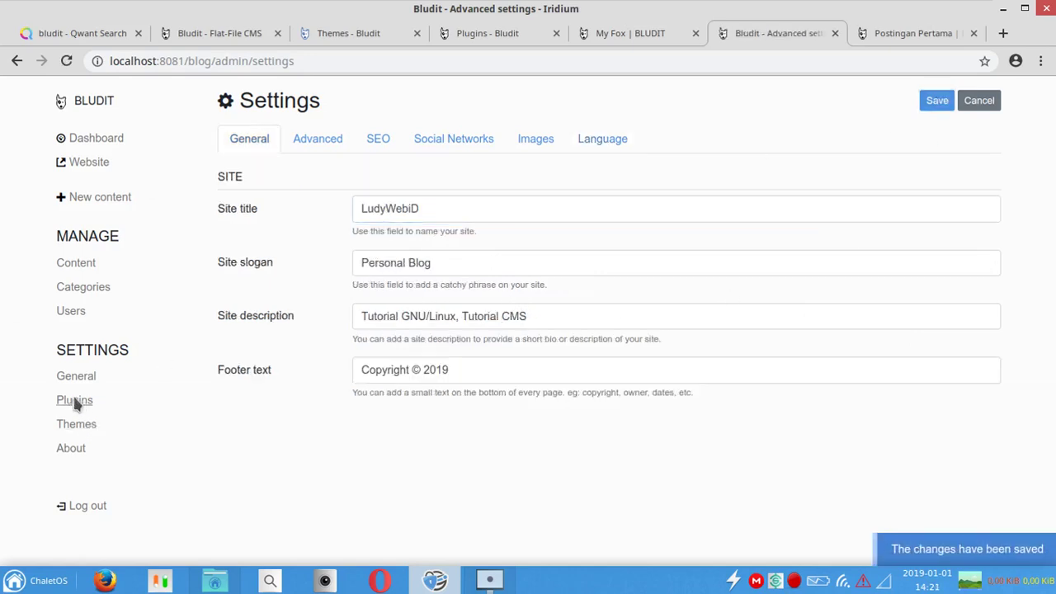
pyautogui.click(74, 401)
# Step: Activate the Disqus plugin, enter the site's shortname, and keep Disqus off on static pages
pyautogui.moveTo(1049, 237); pyautogui.dragTo(1050, 332)
pyautogui.moveTo(1051, 284); pyautogui.dragTo(1053, 124)
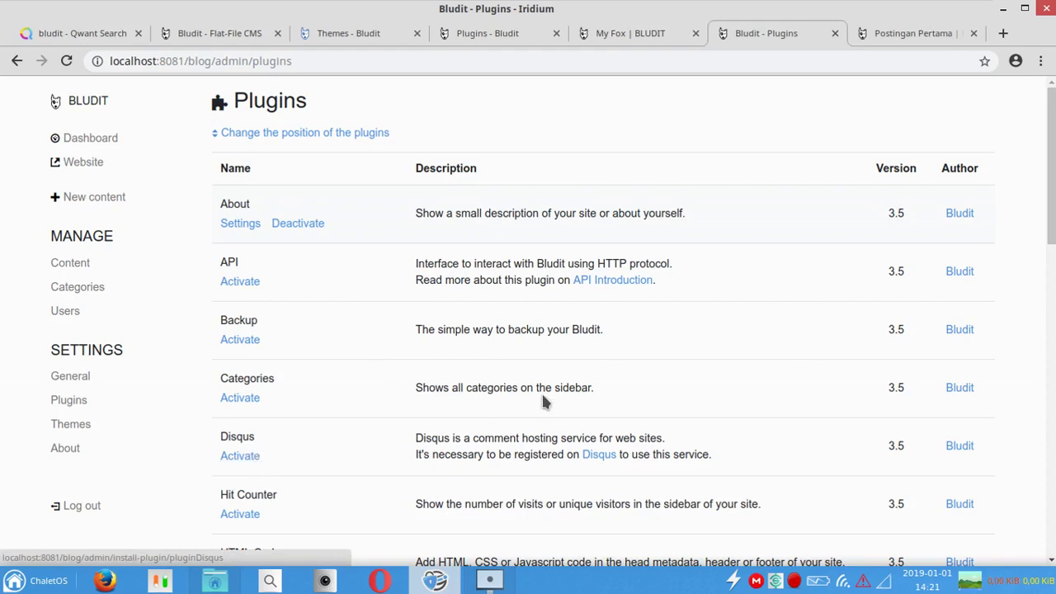
pyautogui.click(238, 458)
pyautogui.click(418, 231)
pyautogui.write('ludywebid')
pyautogui.click(360, 282)
pyautogui.click(360, 283)
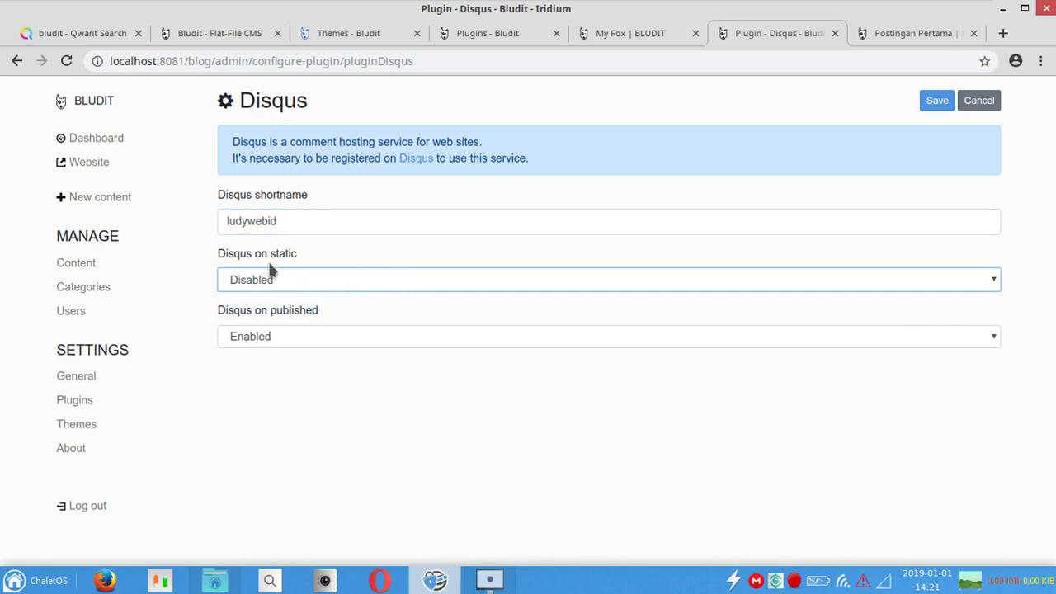
# Step: Save the Disqus settings and return to the Postingan Pertama post page
pyautogui.moveTo(221, 256); pyautogui.dragTo(333, 262)
pyautogui.click(337, 258)
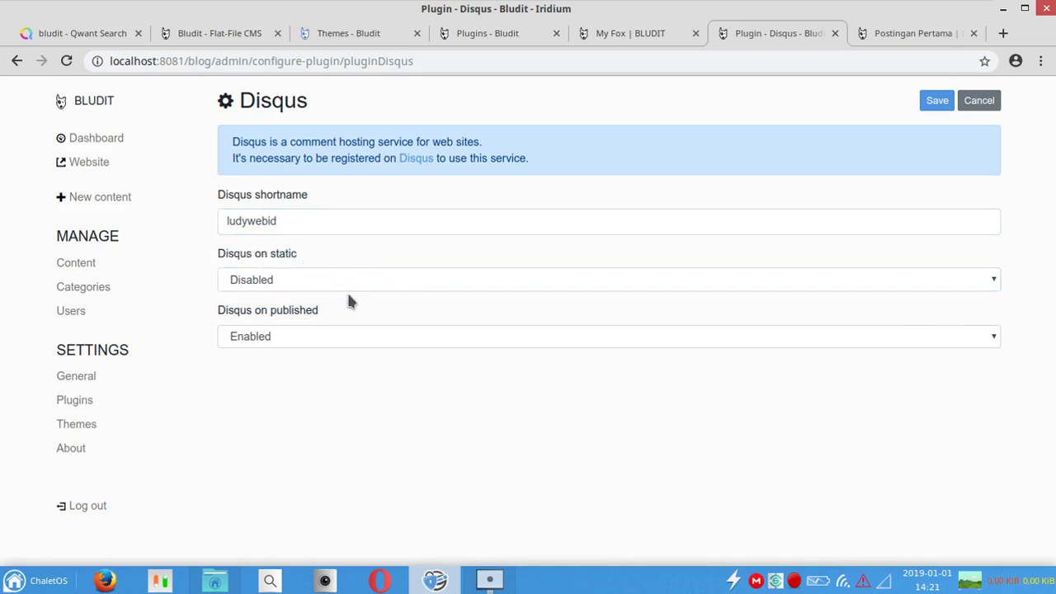
pyautogui.click(941, 102)
pyautogui.click(912, 33)
# Step: Reload Postingan Pertama and confirm its Disqus comment section shows 0 Komentar with an empty box
pyautogui.click(65, 64)
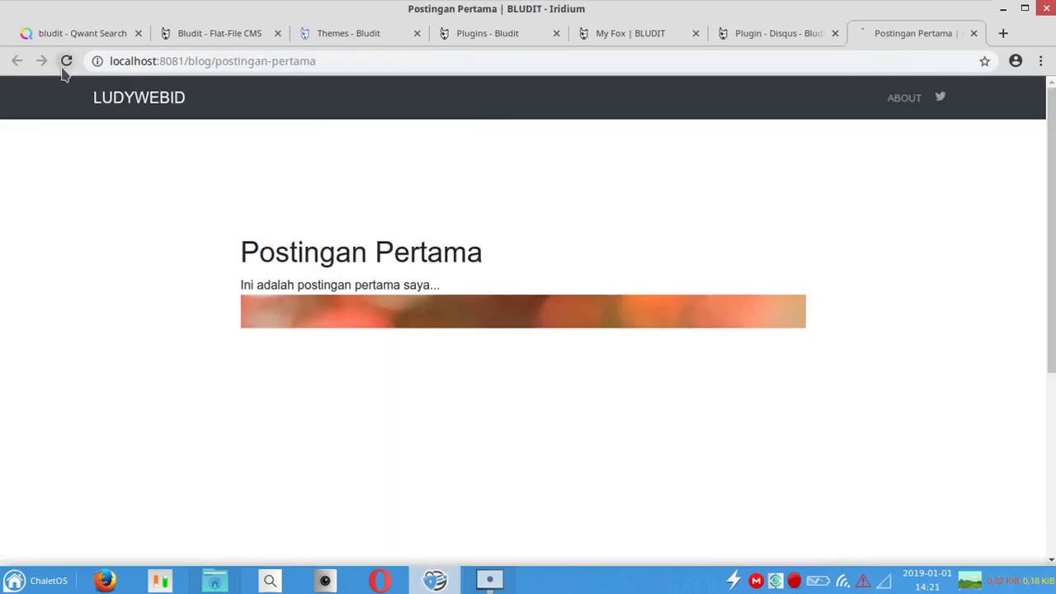
pyautogui.click(1052, 515)
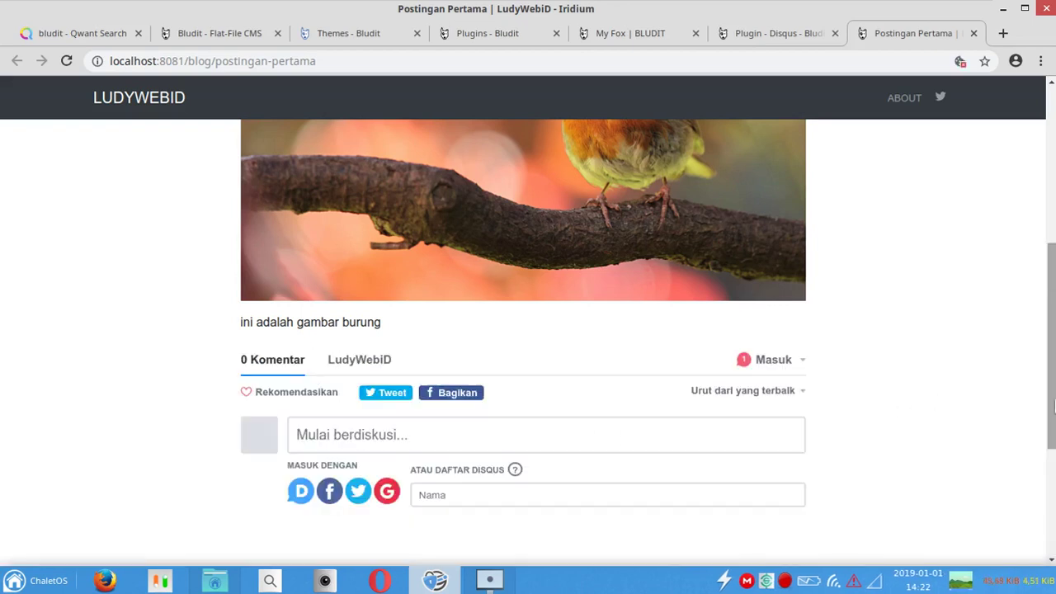
pyautogui.click(747, 442)
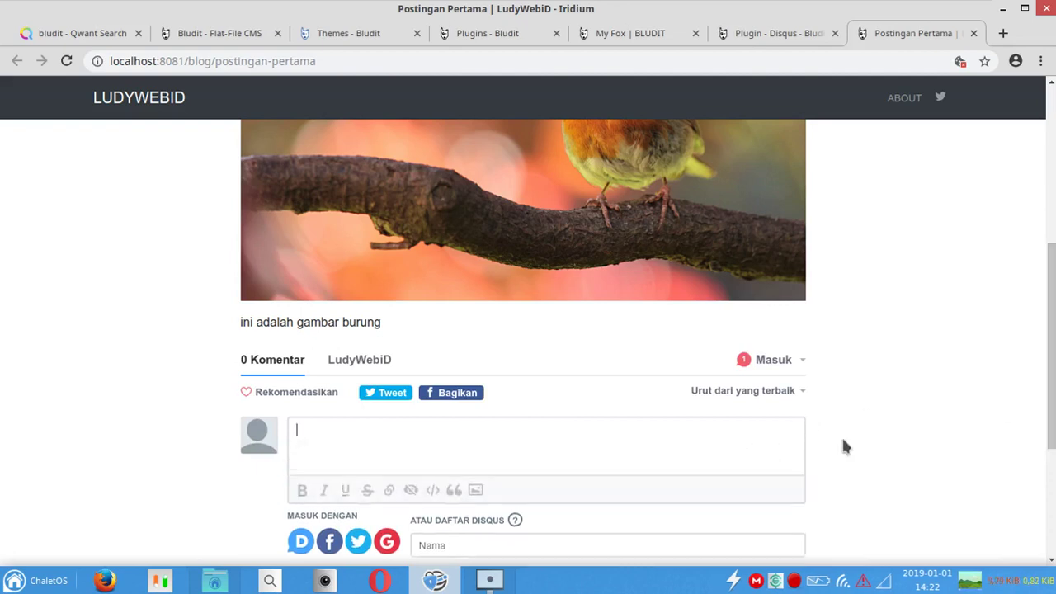
pyautogui.moveTo(1054, 400); pyautogui.dragTo(1054, 188)
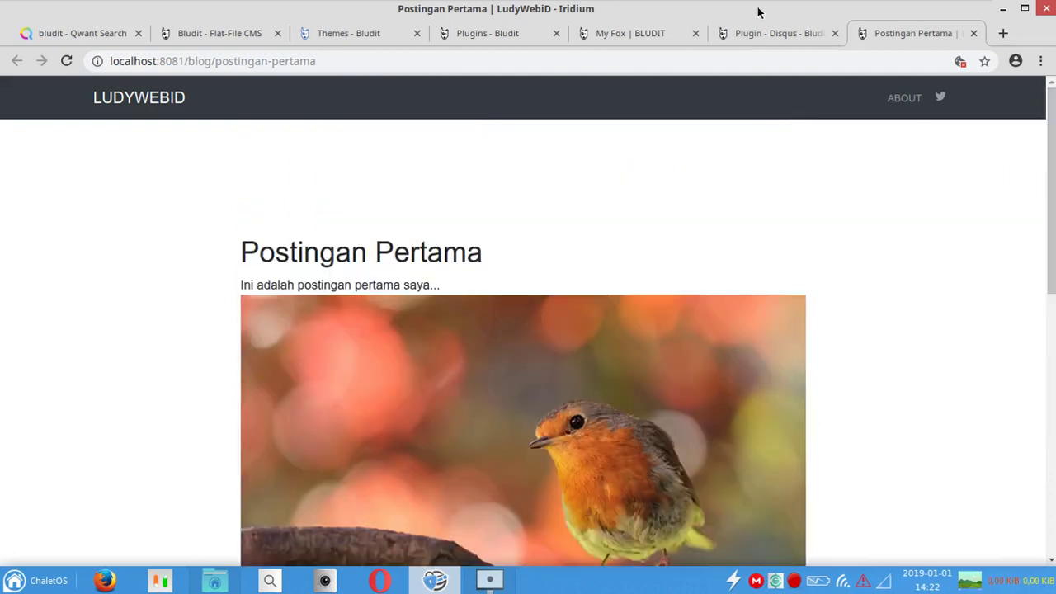
pyautogui.click(776, 35)
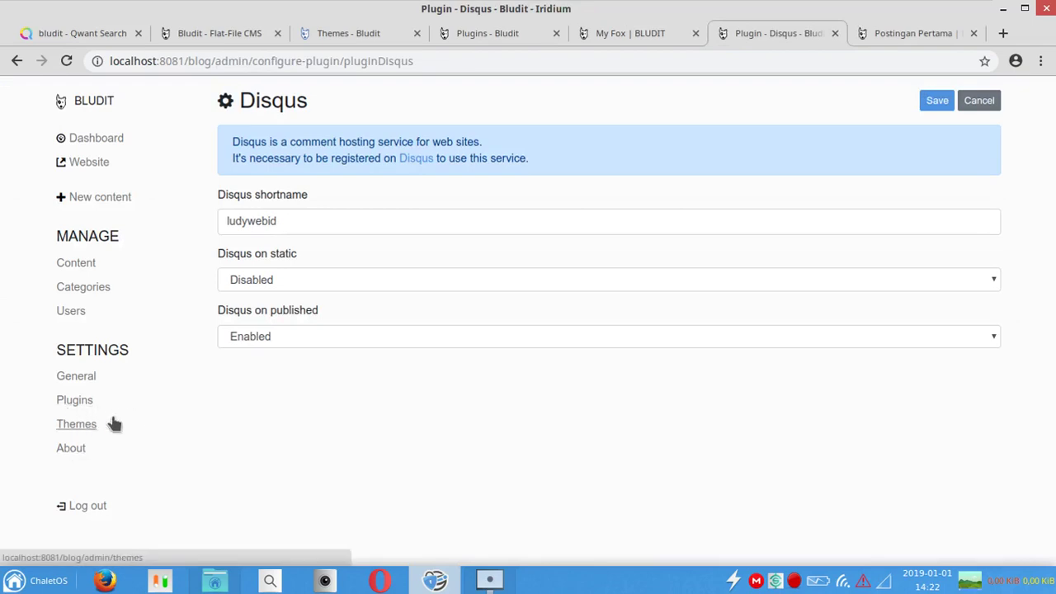
# Step: Activate the Blog X theme and view the LudyWebiD home page with its new sidebar
pyautogui.click(79, 429)
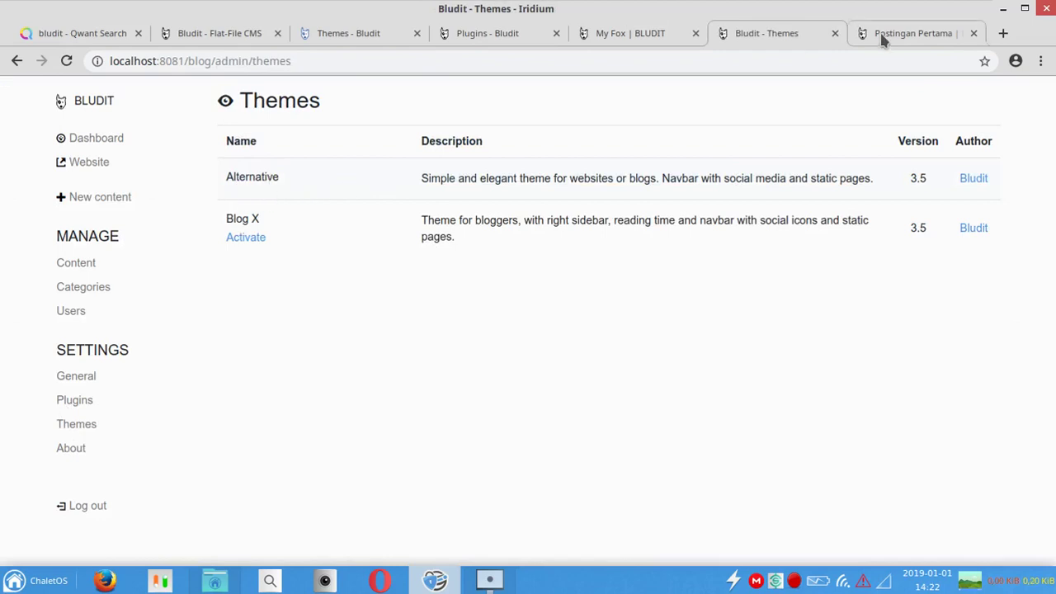
pyautogui.click(248, 238)
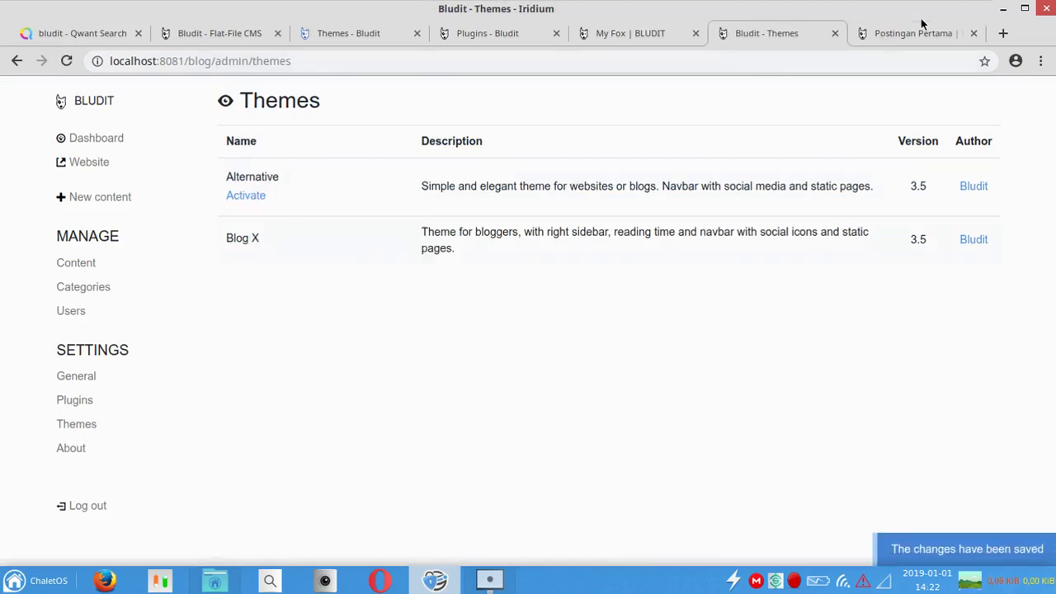
pyautogui.click(920, 29)
pyautogui.click(135, 99)
pyautogui.moveTo(1048, 95)
pyautogui.mouseDown()
pyautogui.moveTo(1053, 520)
pyautogui.moveTo(1048, 90)
pyautogui.mouseUp()
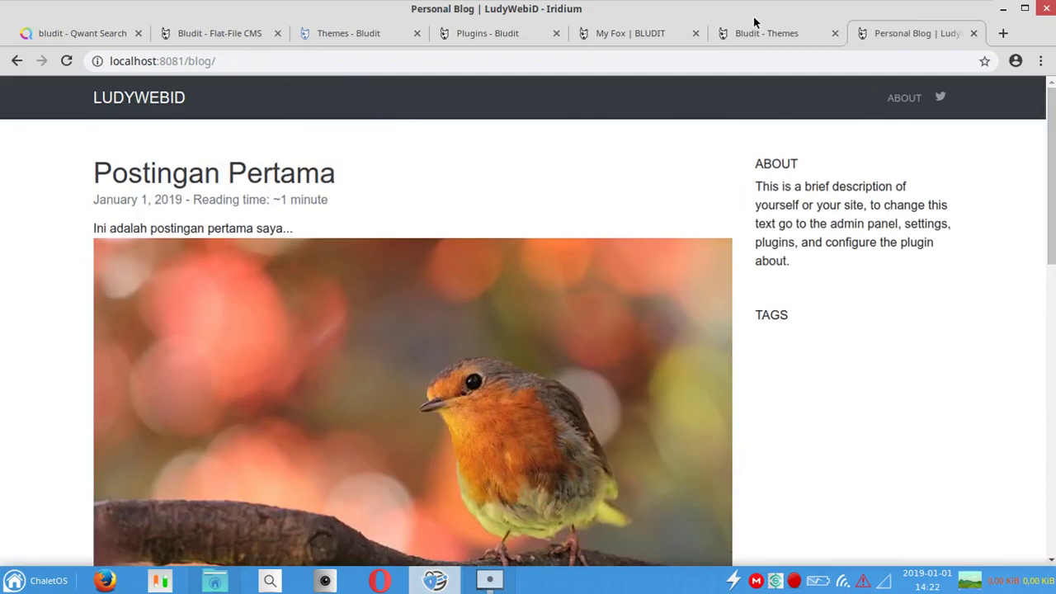
pyautogui.click(780, 31)
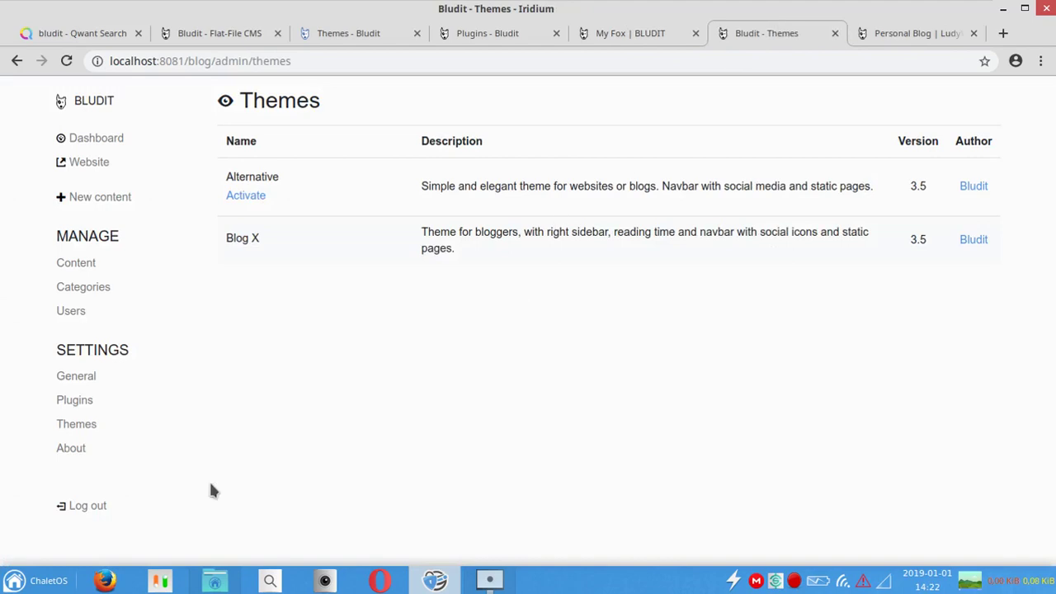
# Step: Scroll the Bludit Themes website gallery down to its last theme, Echo
pyautogui.click(361, 33)
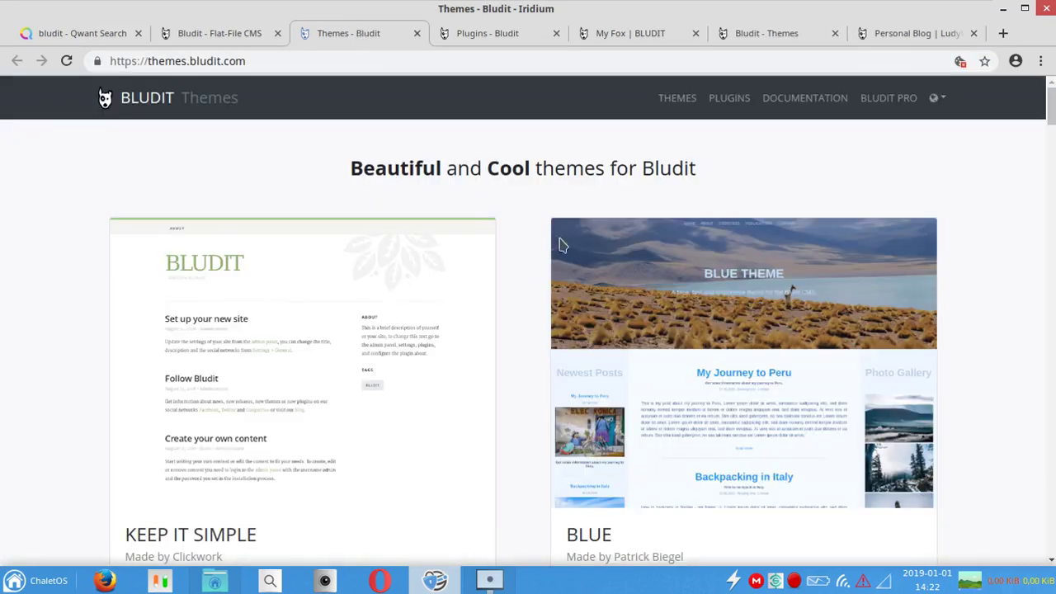
pyautogui.click(1053, 135)
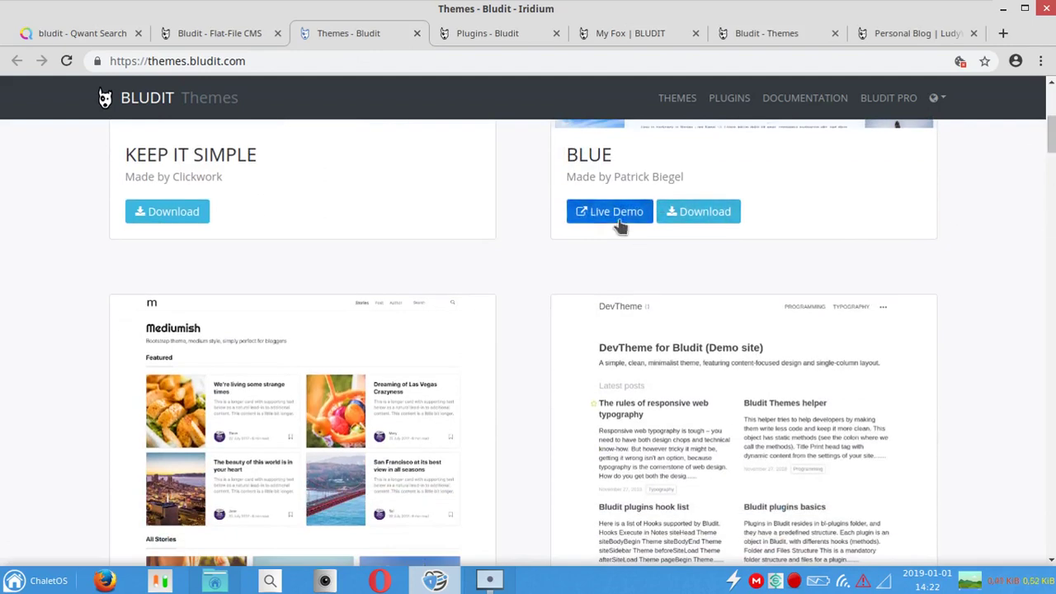
pyautogui.moveTo(1052, 134); pyautogui.dragTo(1007, 514)
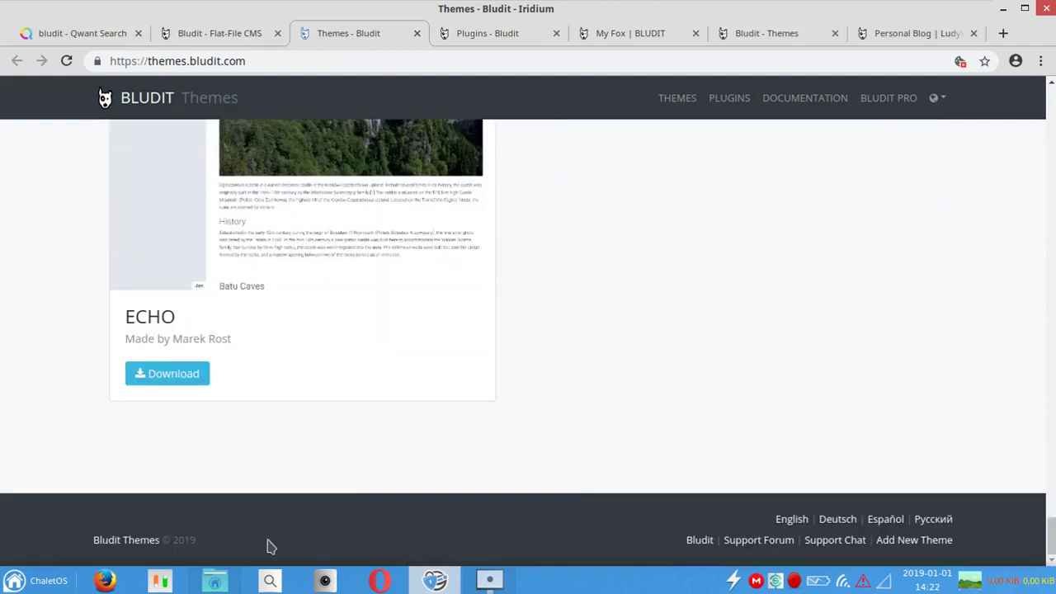
pyautogui.click(214, 581)
# Step: Copy all ten theme zips from the Bludit Themes folder into htdocs/blog/bl-themes
pyautogui.click(189, 86)
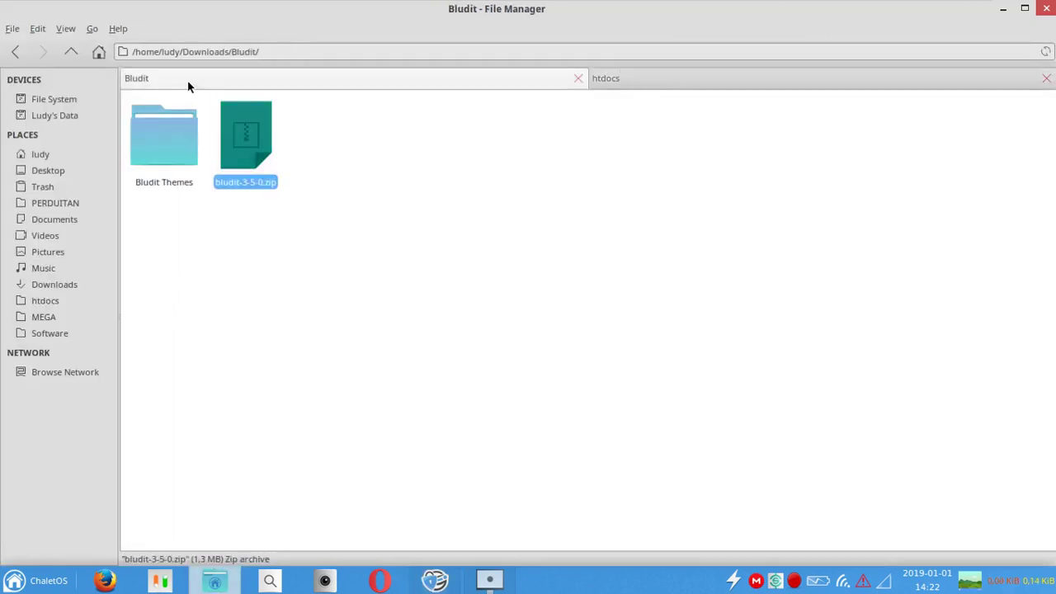
pyautogui.doubleClick(177, 112)
pyautogui.hotkey('ctrl', 'a')
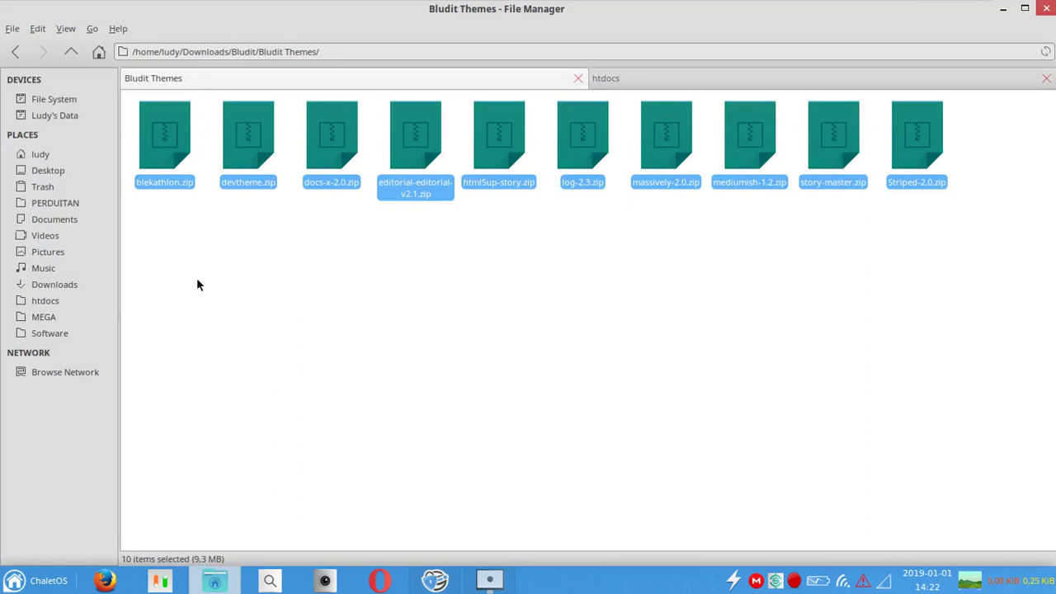
pyautogui.click(662, 84)
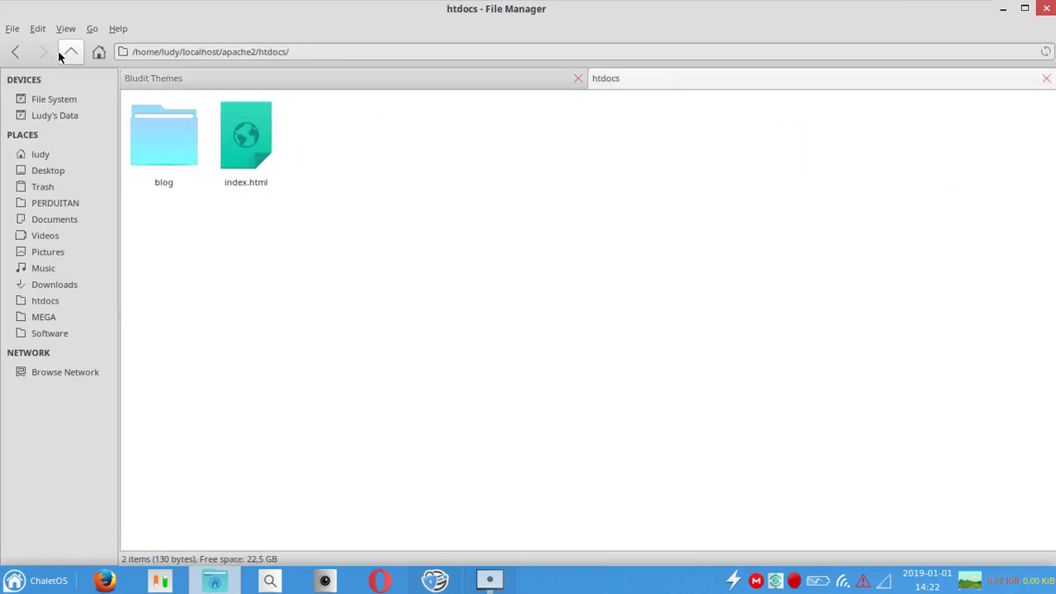
pyautogui.click(59, 51)
pyautogui.doubleClick(603, 147)
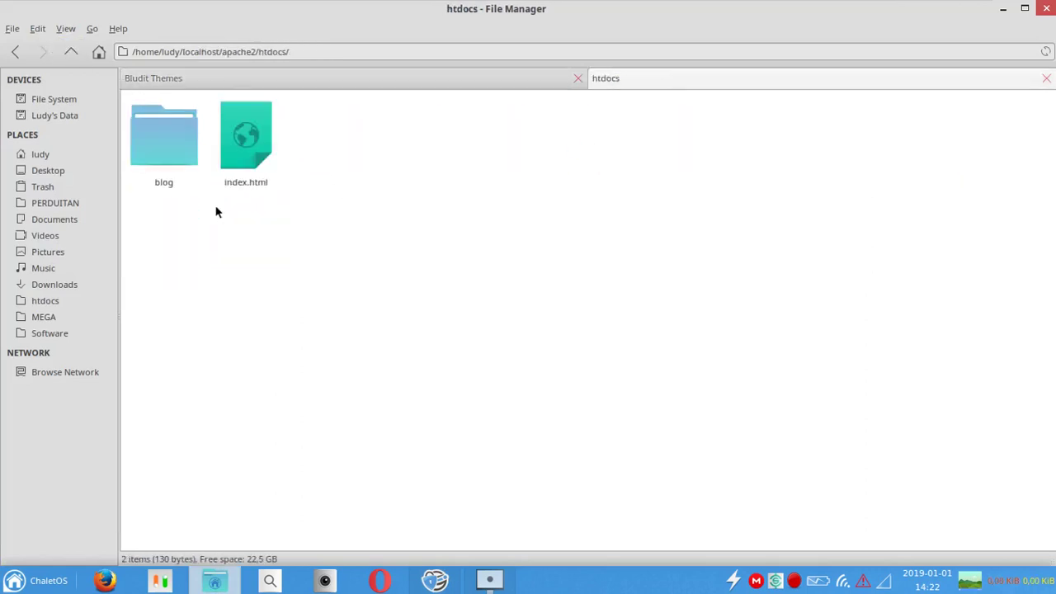
pyautogui.doubleClick(183, 166)
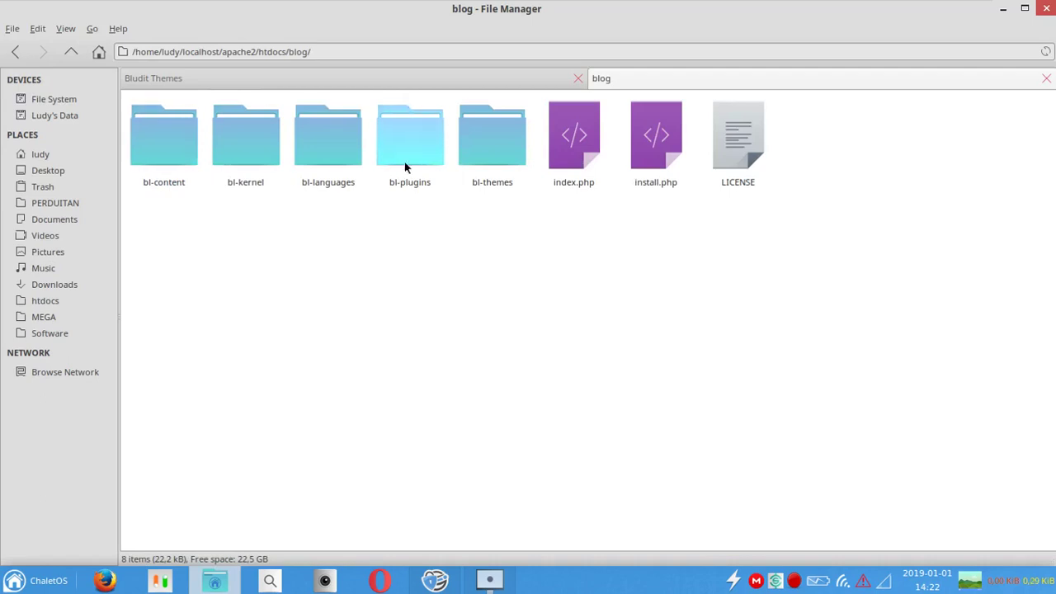
pyautogui.doubleClick(485, 157)
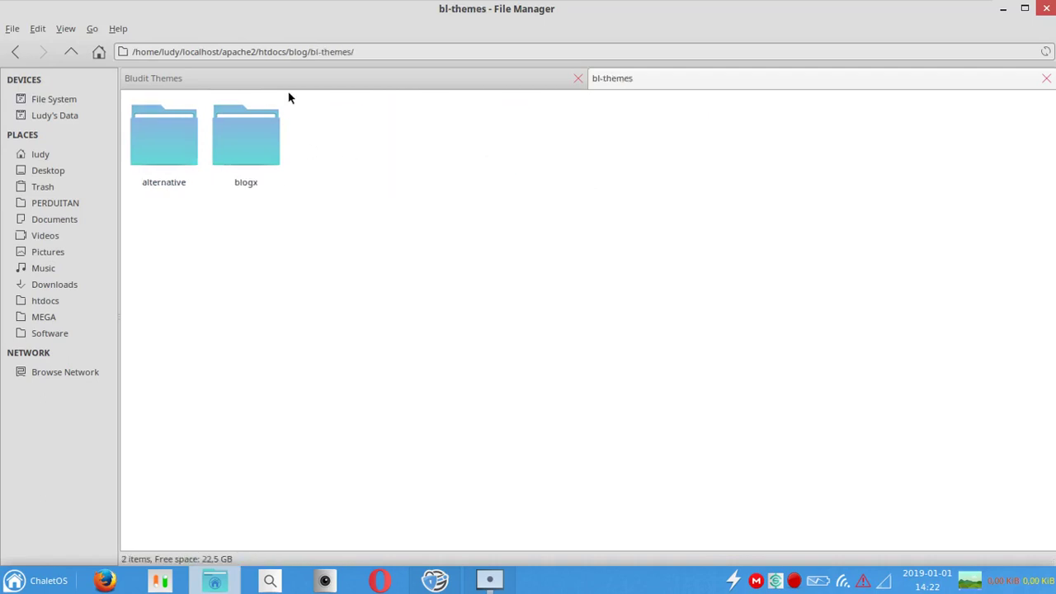
pyautogui.click(73, 53)
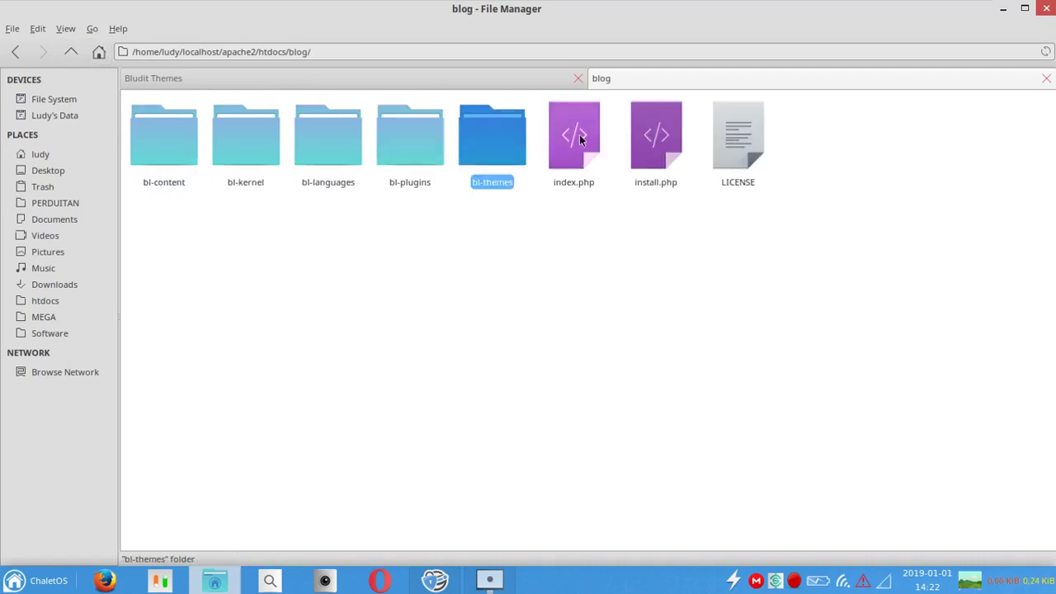
pyautogui.doubleClick(502, 142)
pyautogui.rightClick(503, 145)
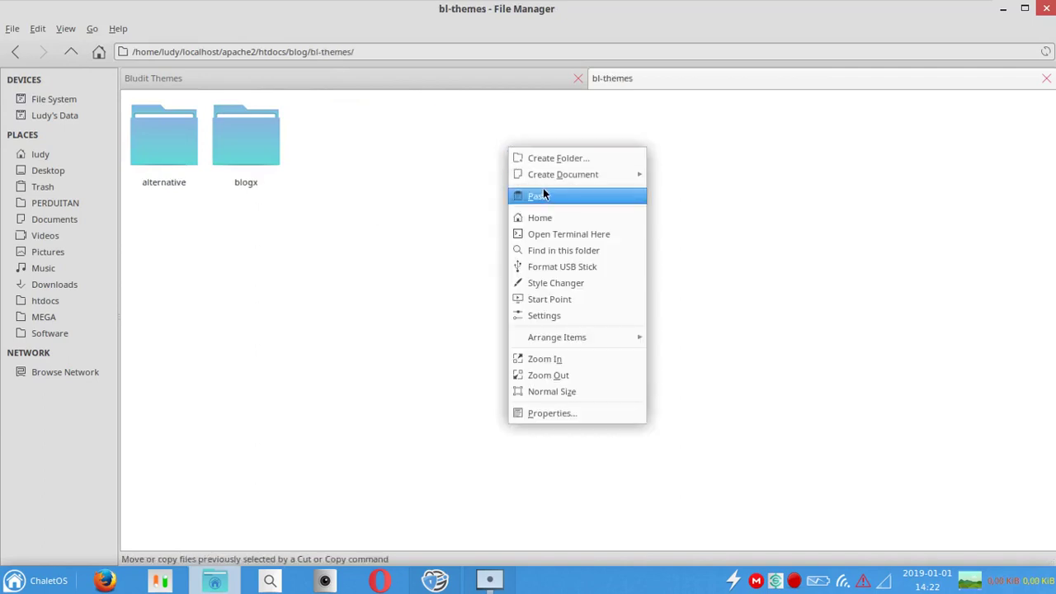
pyautogui.click(543, 189)
# Step: Extract the ten theme zips in bl-themes into theme folders
pyautogui.rightClick(438, 154)
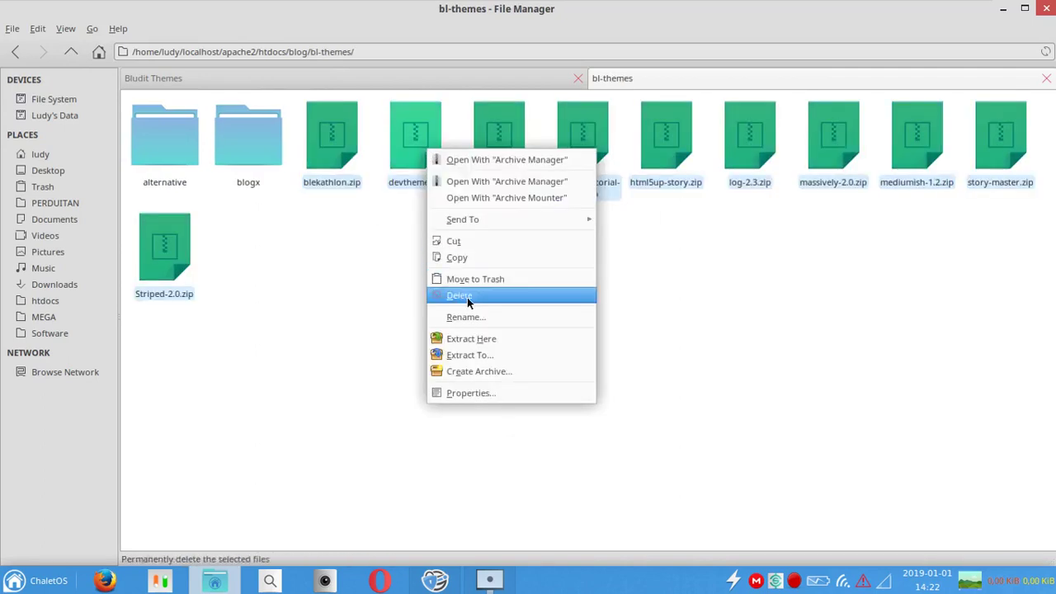
pyautogui.click(485, 340)
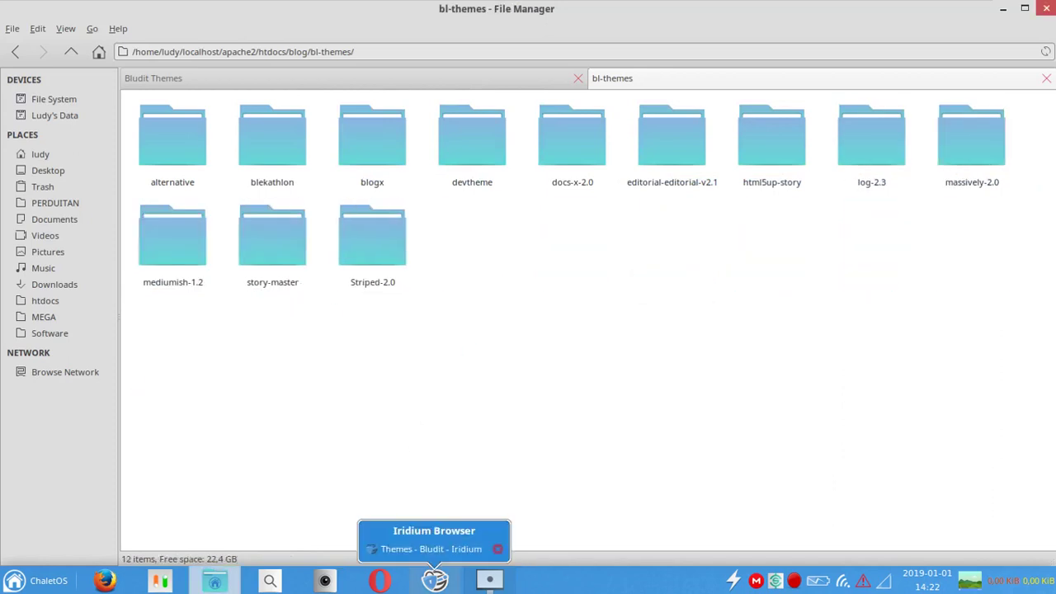
pyautogui.click(380, 581)
# Step: Reload the admin Themes page to list new themes like Blekathlon, DevTheme, Mediumish and Striped
pyautogui.click(755, 32)
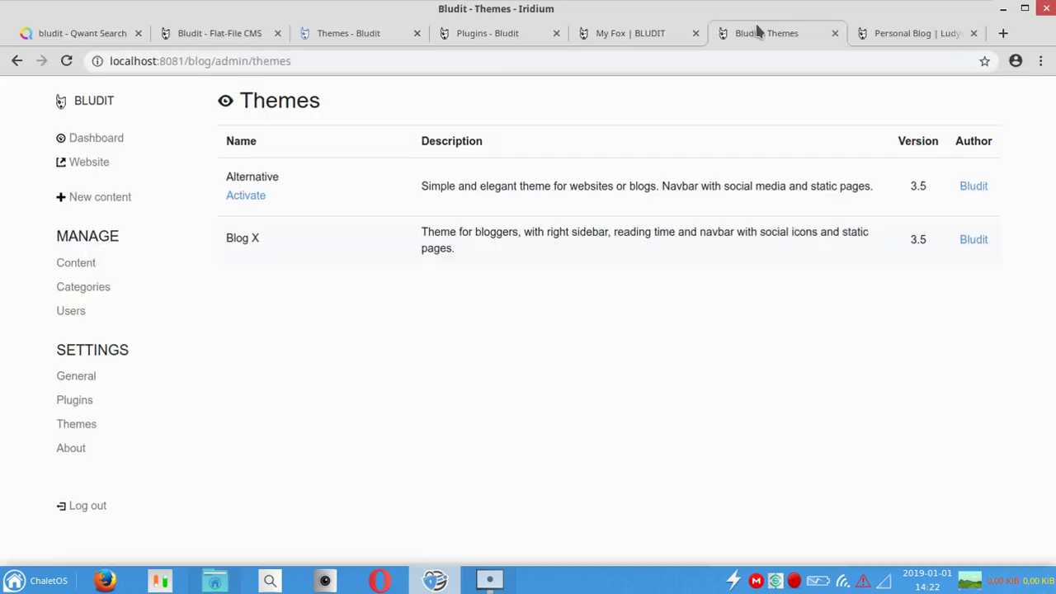
pyautogui.click(67, 61)
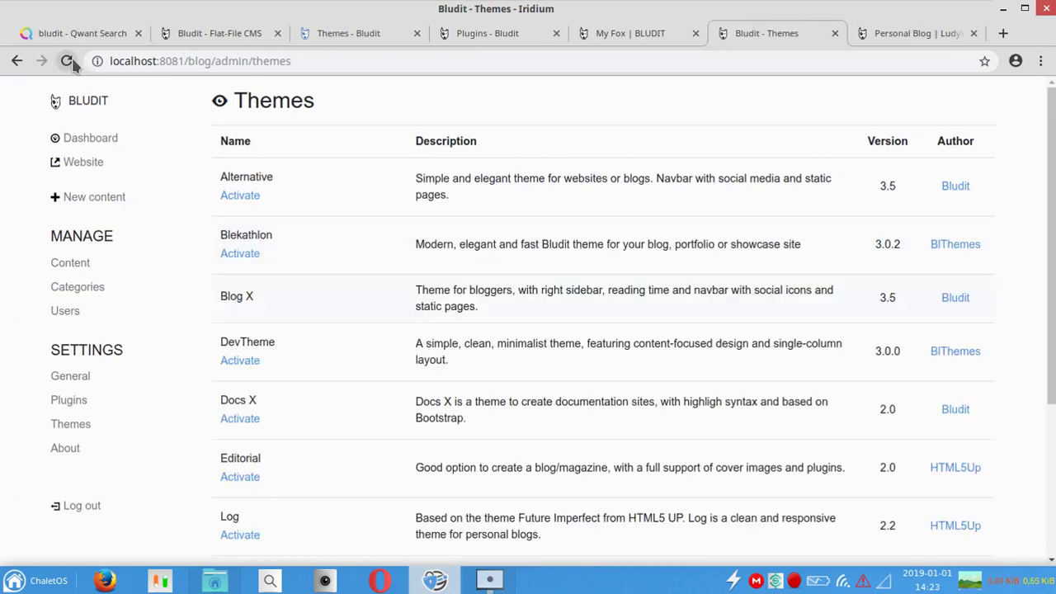
pyautogui.moveTo(1054, 169); pyautogui.dragTo(1054, 386)
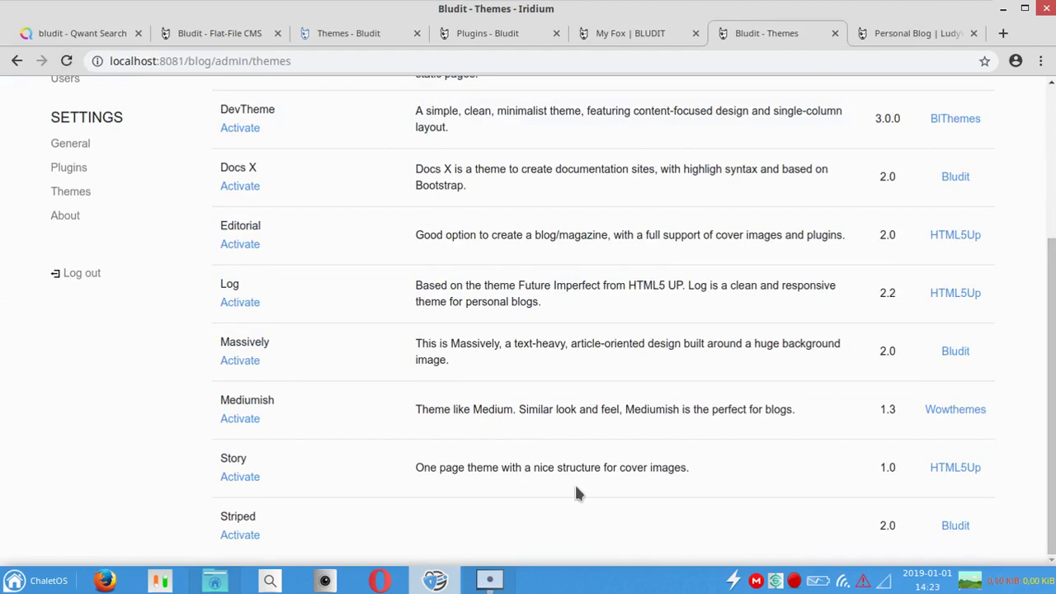
# Step: Scroll back up the Bludit Themes site, then view the Bludit Plugins catalogue site
pyautogui.click(327, 32)
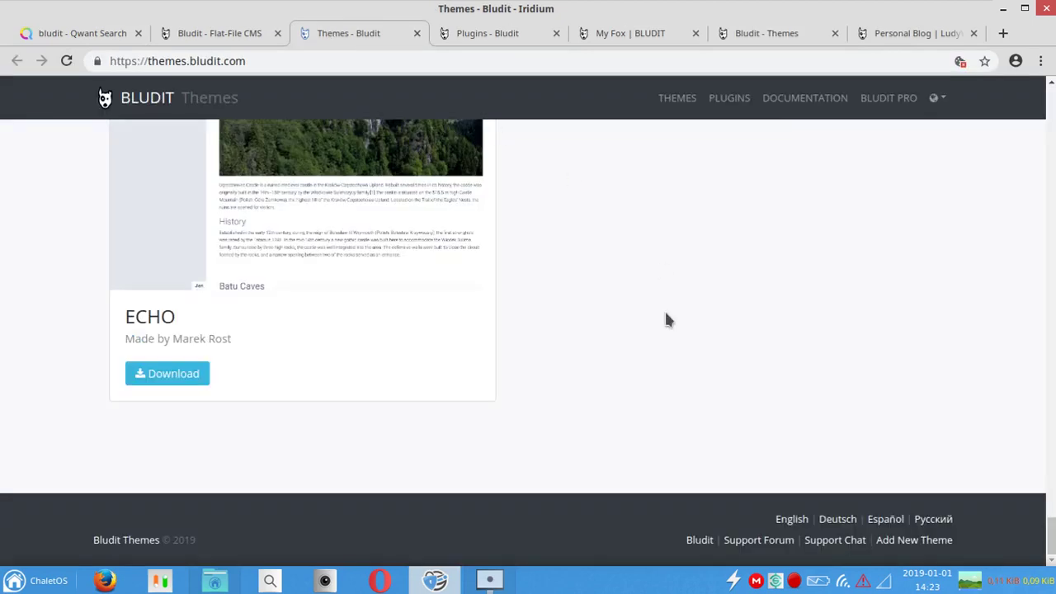
pyautogui.moveTo(1051, 543); pyautogui.dragTo(1036, 123)
pyautogui.click(498, 35)
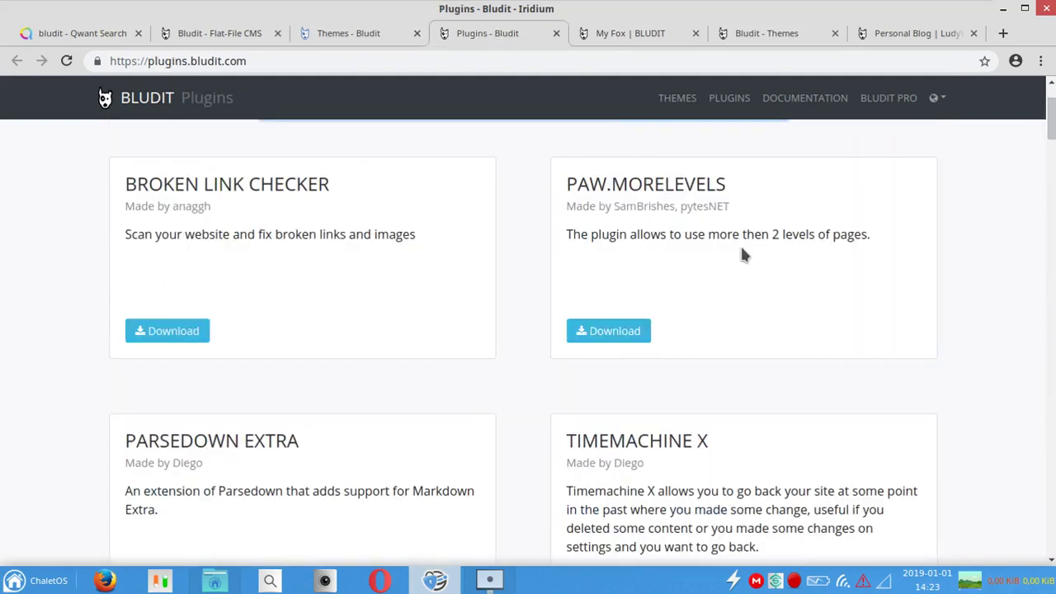
pyautogui.click(644, 43)
pyautogui.click(465, 44)
# Step: Check the blog's bl-plugins folder (23 plugins) and bl-themes folder (twelve themes), then return to admin Themes
pyautogui.click(228, 586)
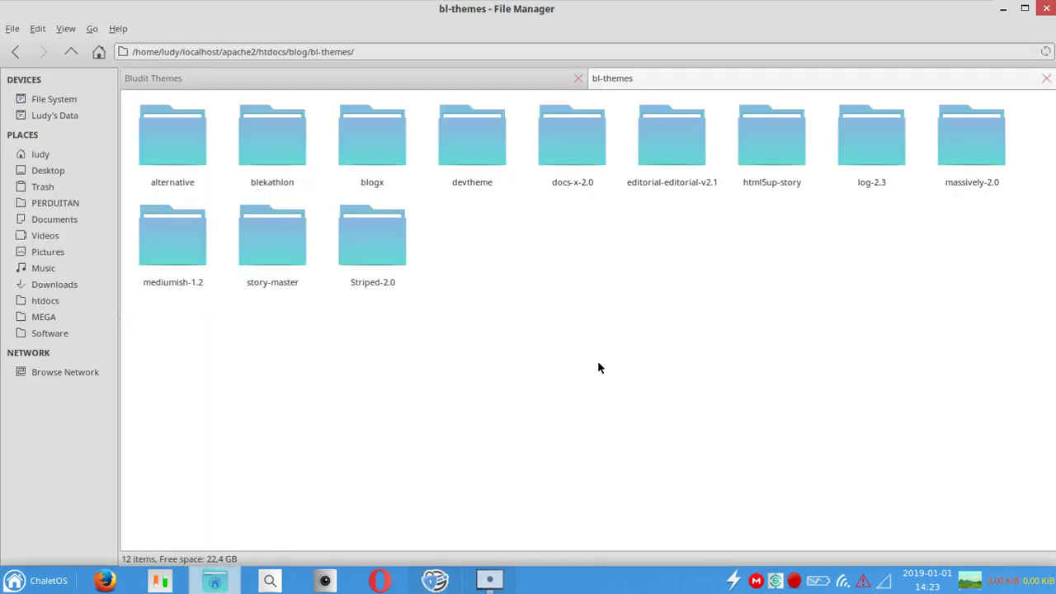
pyautogui.click(70, 51)
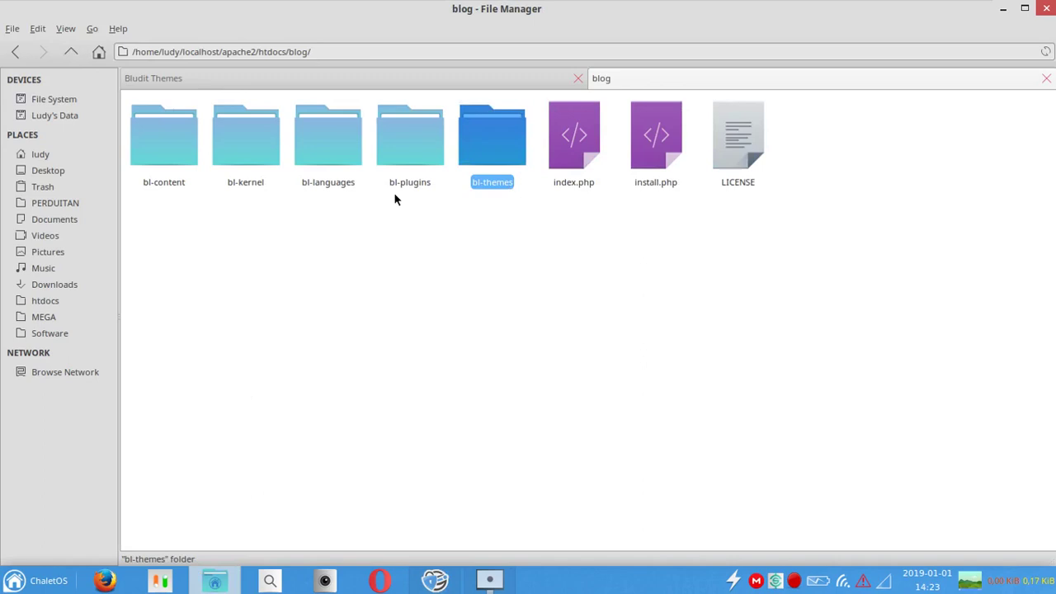
pyautogui.doubleClick(407, 157)
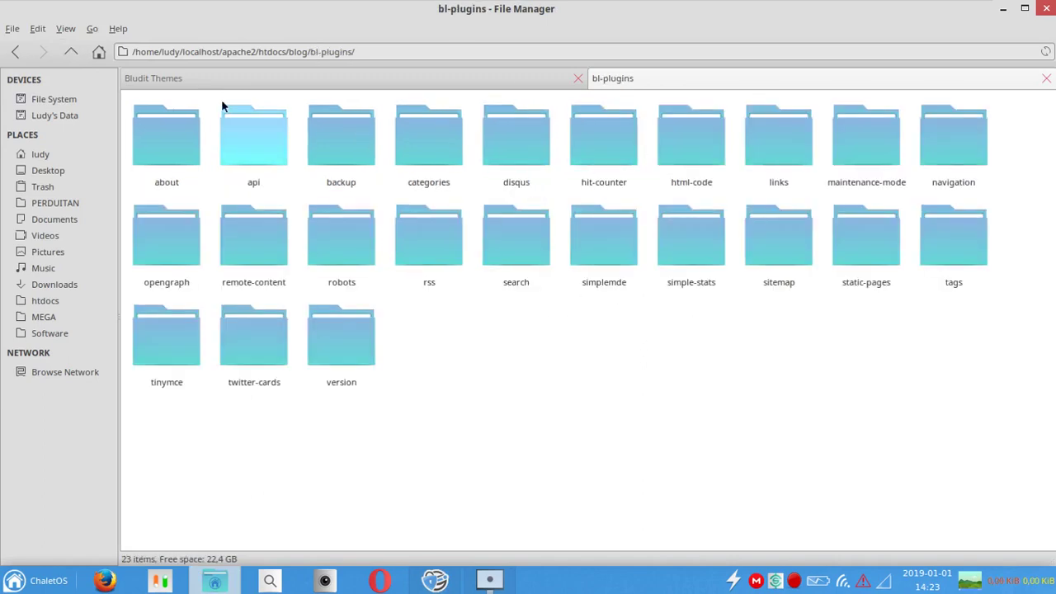
pyautogui.click(71, 52)
pyautogui.doubleClick(486, 145)
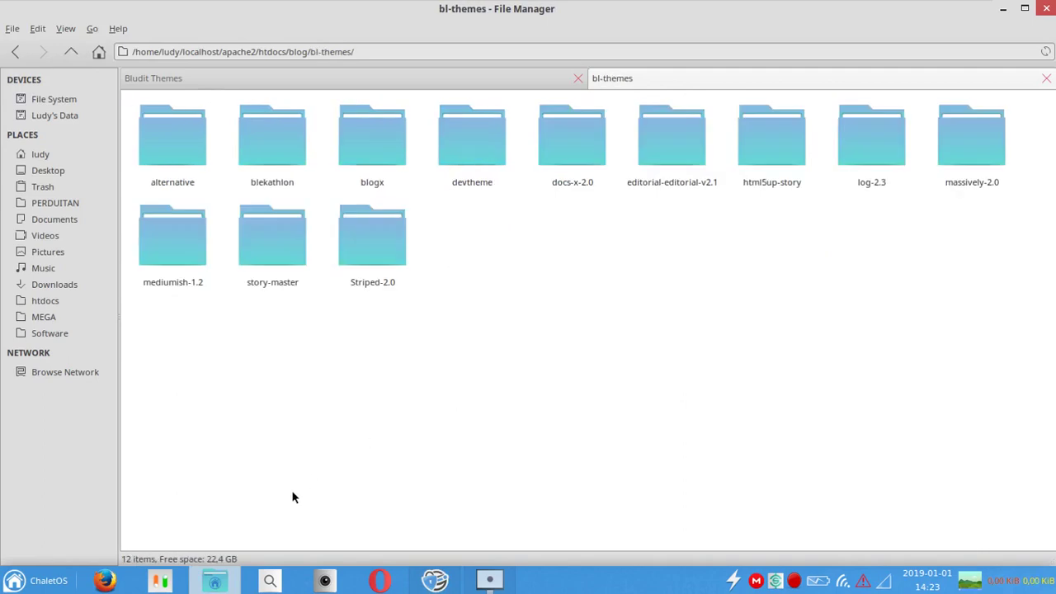
pyautogui.click(435, 580)
pyautogui.click(751, 33)
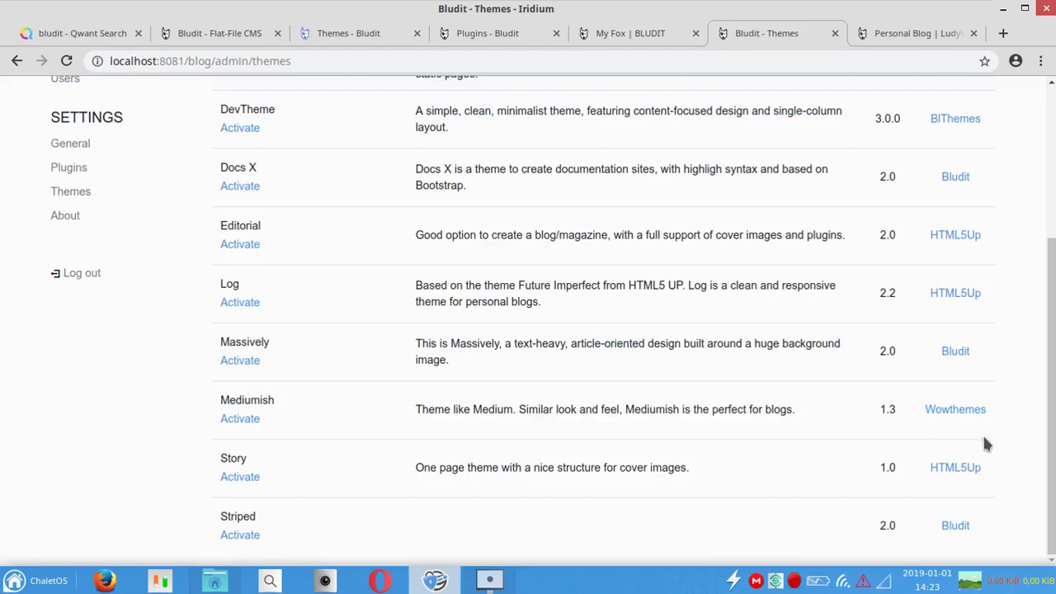
# Step: Activate Blekathlon and check the reloaded blog's Personal Blog banner and General/Random side menu
pyautogui.scroll(3, 1052, 441)
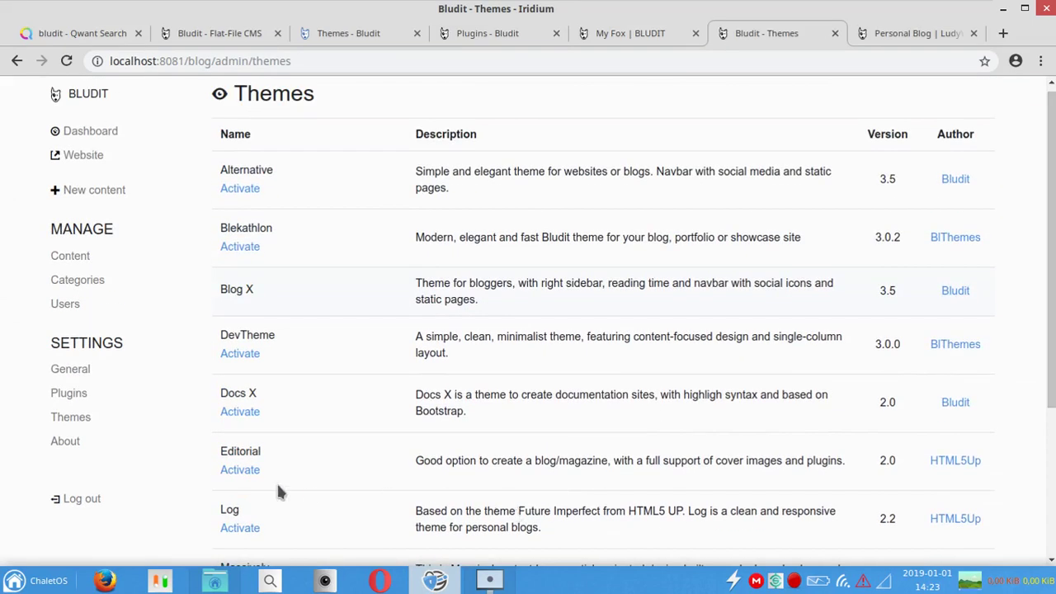
pyautogui.scroll(-3, 1052, 248)
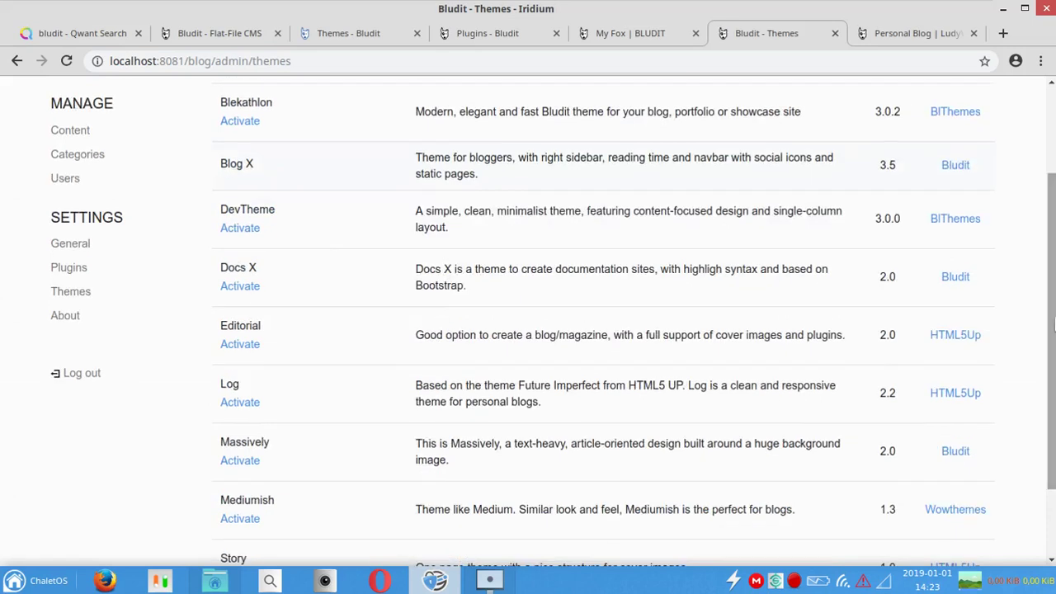
pyautogui.click(238, 122)
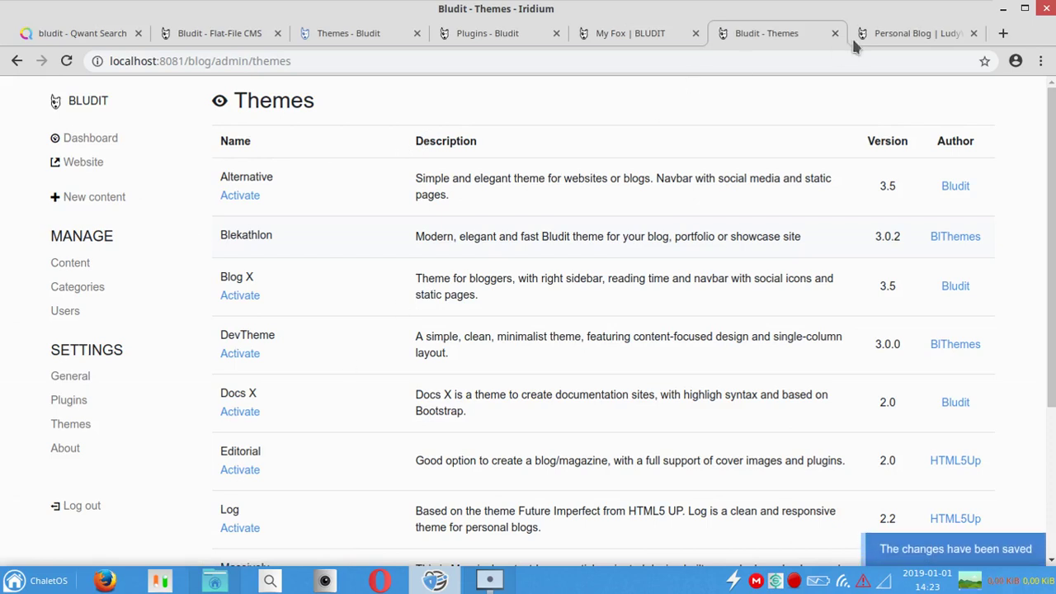
pyautogui.click(891, 33)
pyautogui.click(66, 61)
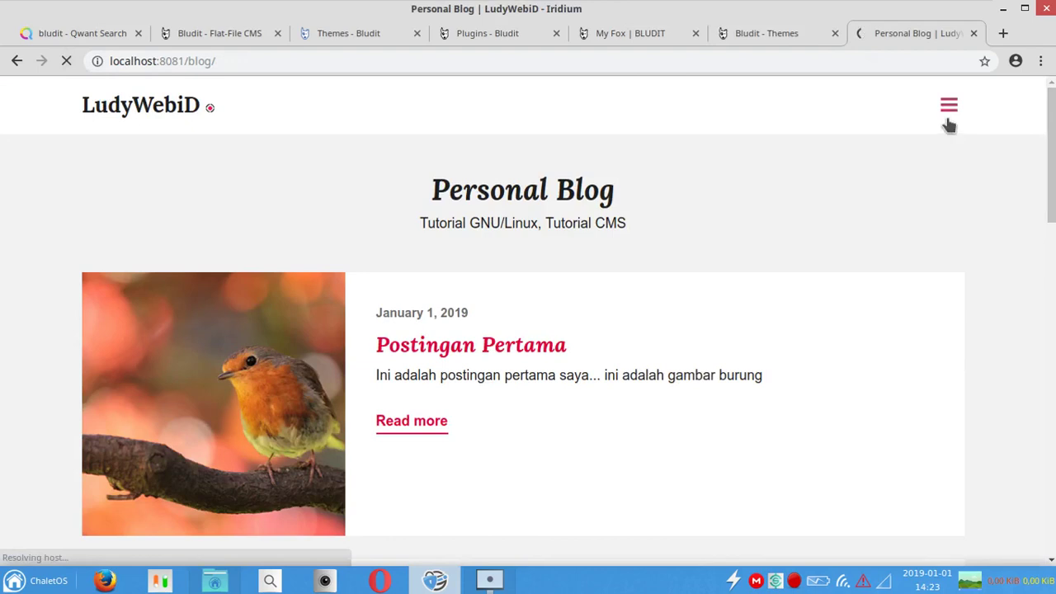
pyautogui.click(947, 123)
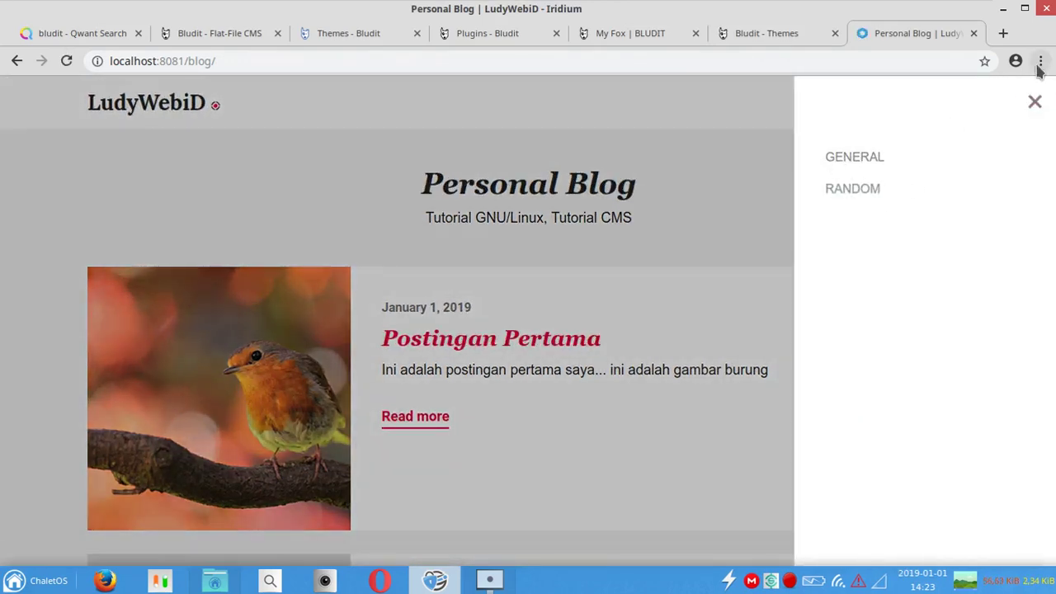
pyautogui.click(1033, 99)
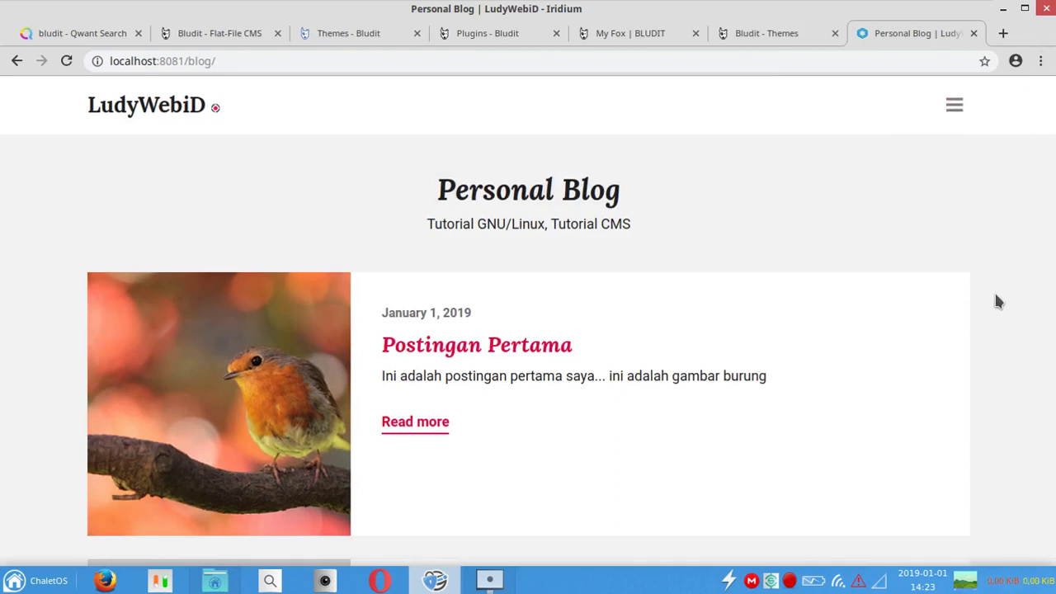
pyautogui.click(747, 35)
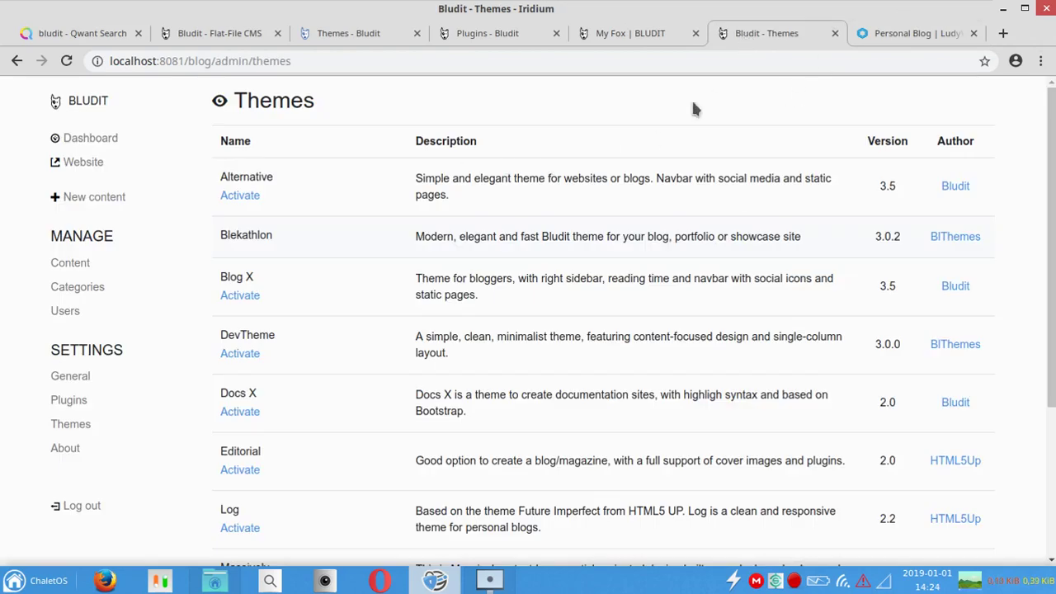
# Step: Scroll through the Bludit plugins catalogue and search the page for 'bit'
pyautogui.moveTo(219, 583)
pyautogui.click(491, 33)
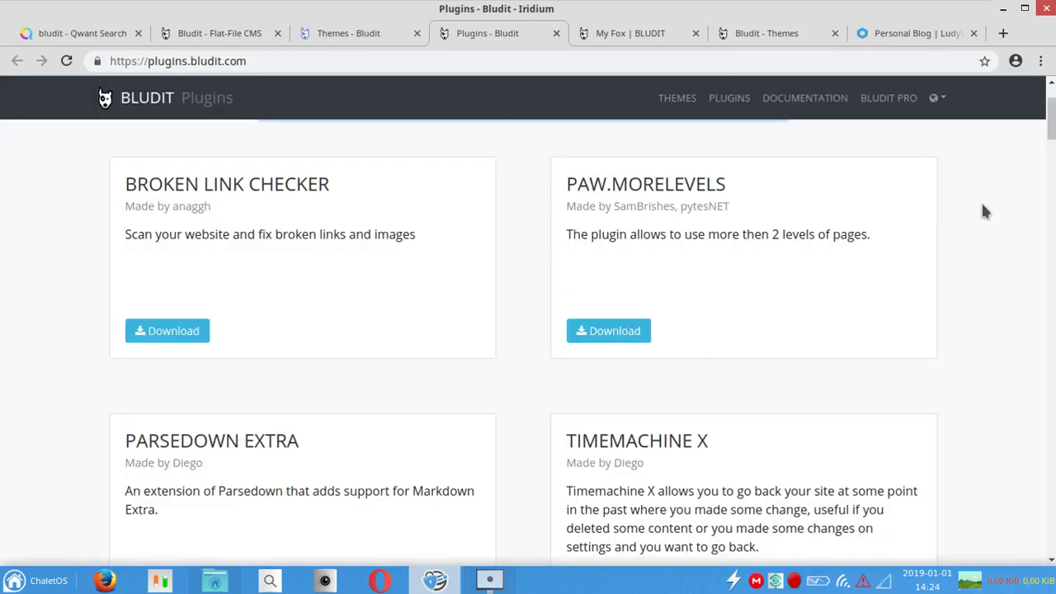
pyautogui.moveTo(1052, 139); pyautogui.dragTo(999, 451)
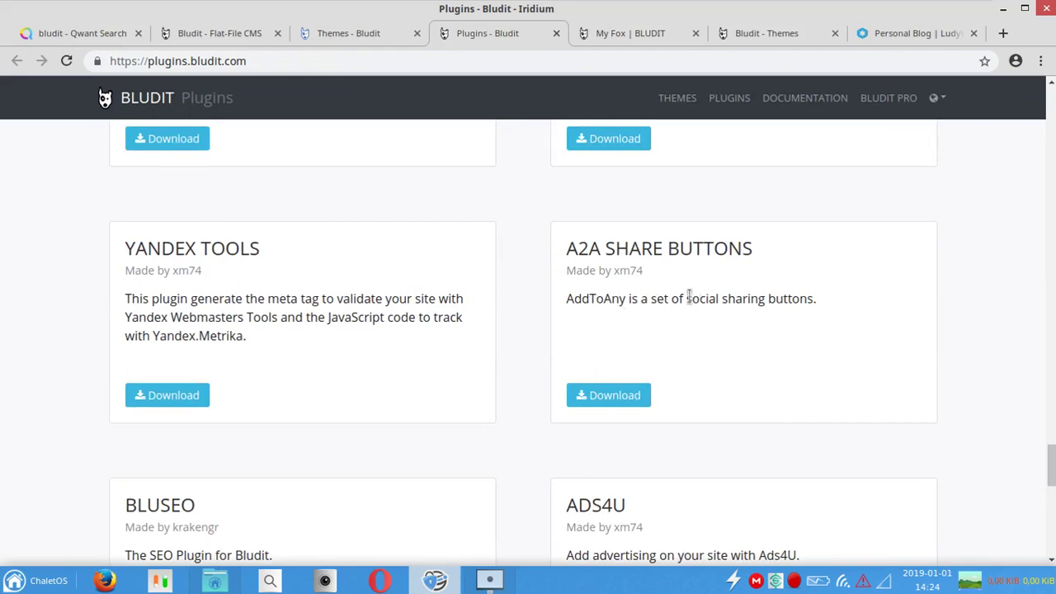
pyautogui.moveTo(1053, 467); pyautogui.dragTo(965, 211)
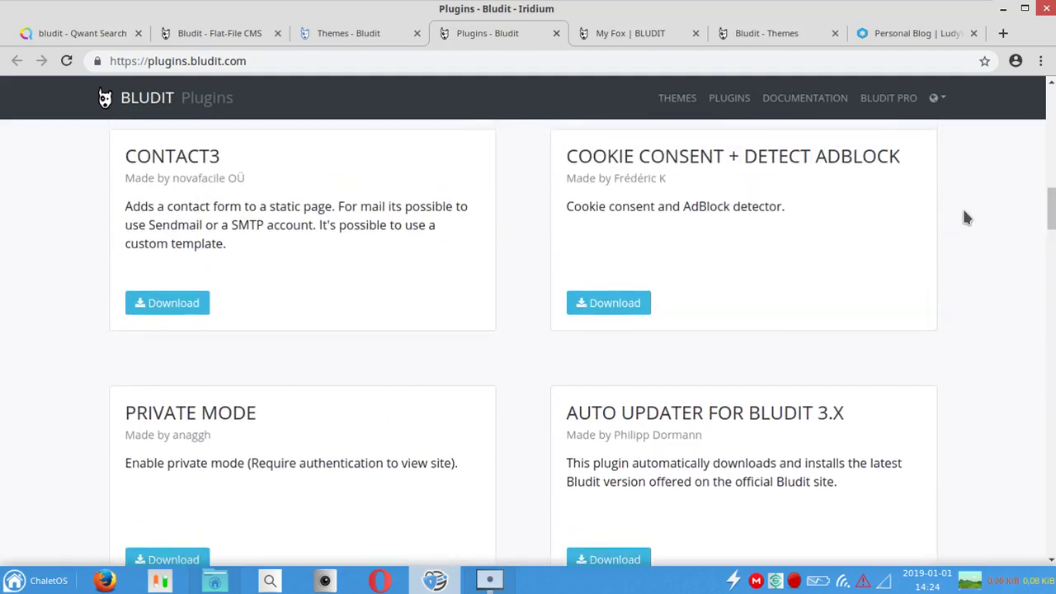
pyautogui.moveTo(1053, 211); pyautogui.dragTo(1039, 352)
pyautogui.hotkey('ctrl', 'f')
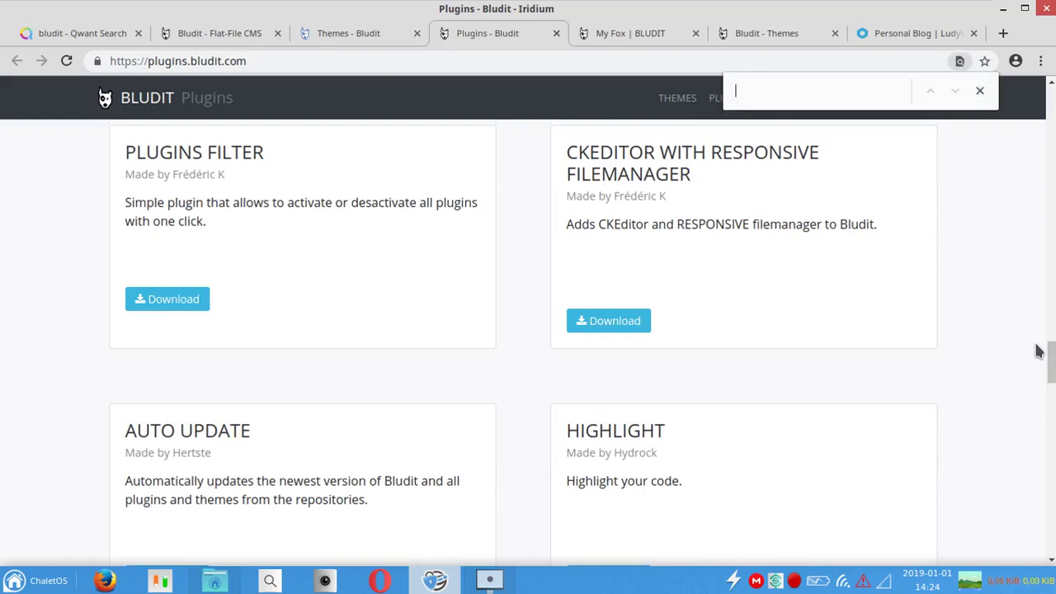
pyautogui.write('bitthe')
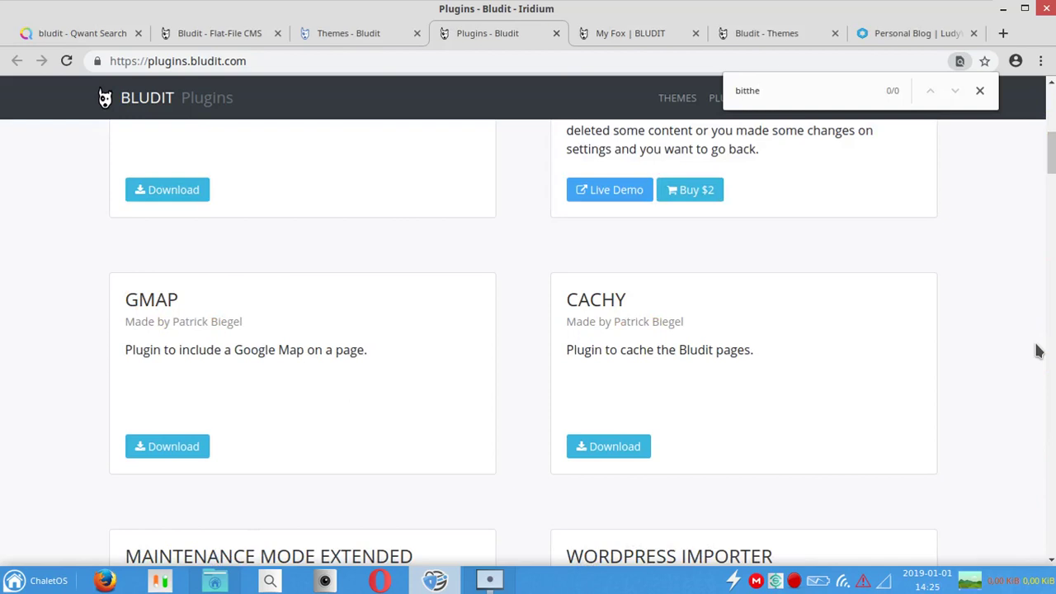
pyautogui.click(946, 31)
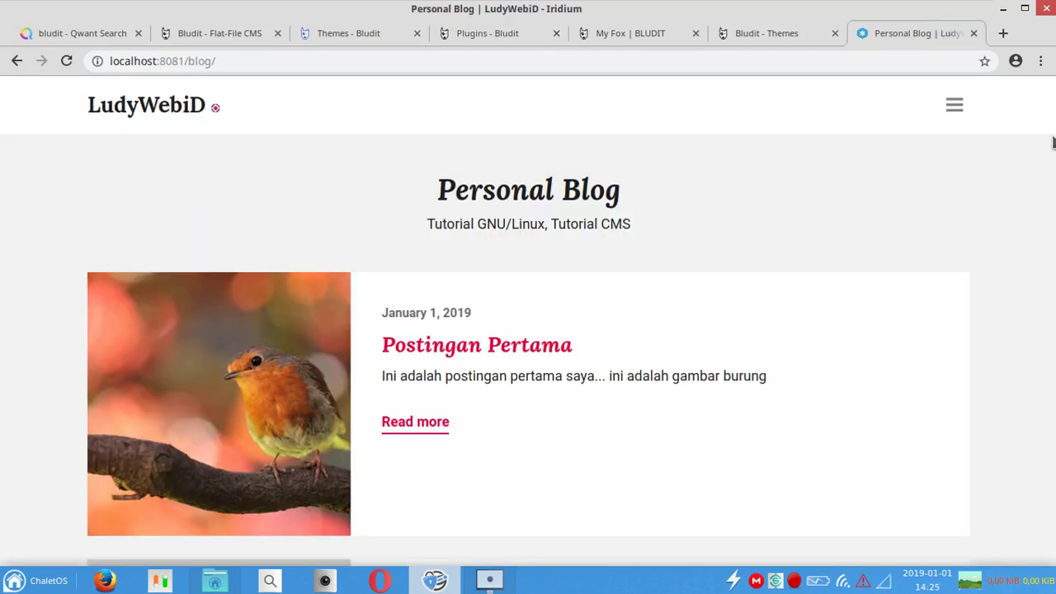
# Step: Scroll the blog home page and open Postingan Pertama to view it in Blekathlon
pyautogui.click(793, 37)
pyautogui.click(896, 30)
pyautogui.scroll(-5, 725, 300)
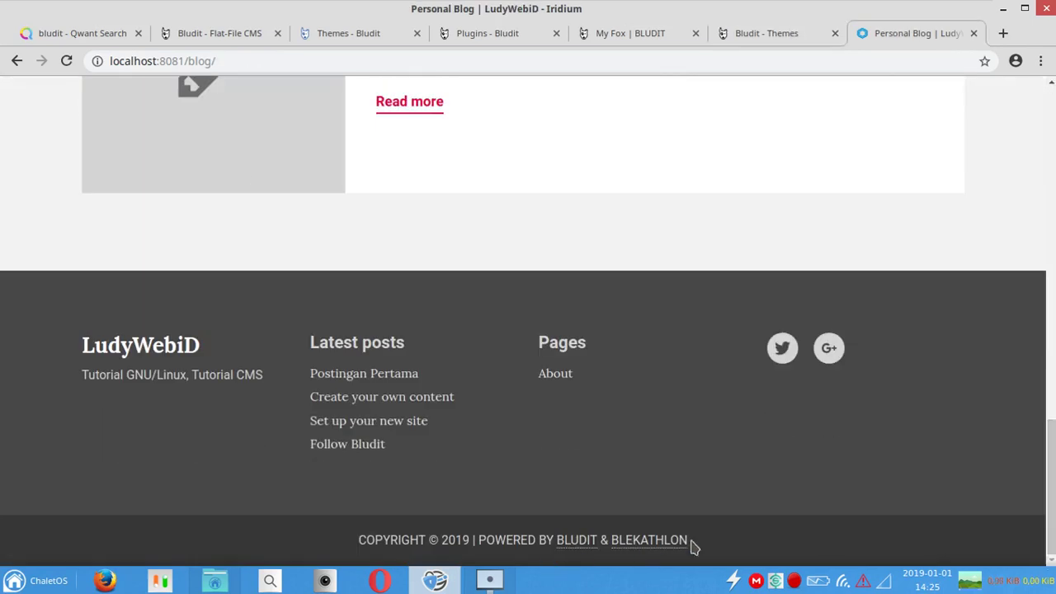
pyautogui.moveTo(1052, 487); pyautogui.dragTo(750, 16)
pyautogui.click(488, 206)
pyautogui.click(754, 37)
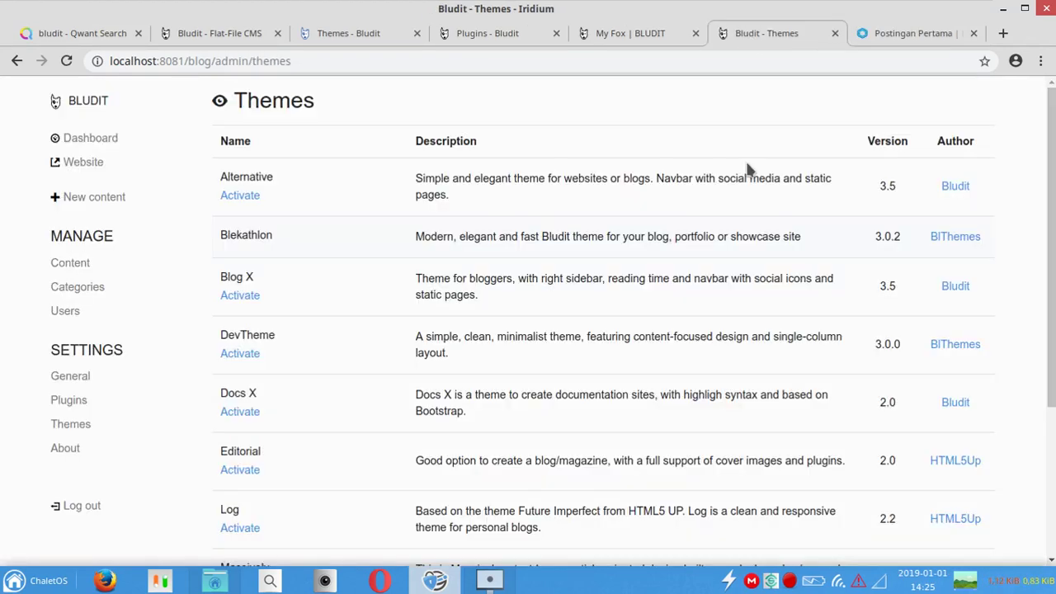
# Step: Search the plugins catalogue for 'bltheme' and open the WordPress Importer plugin page
pyautogui.click(632, 34)
pyautogui.click(488, 33)
pyautogui.click(822, 89)
pyautogui.press('BackSpace')
pyautogui.press('BackSpace')
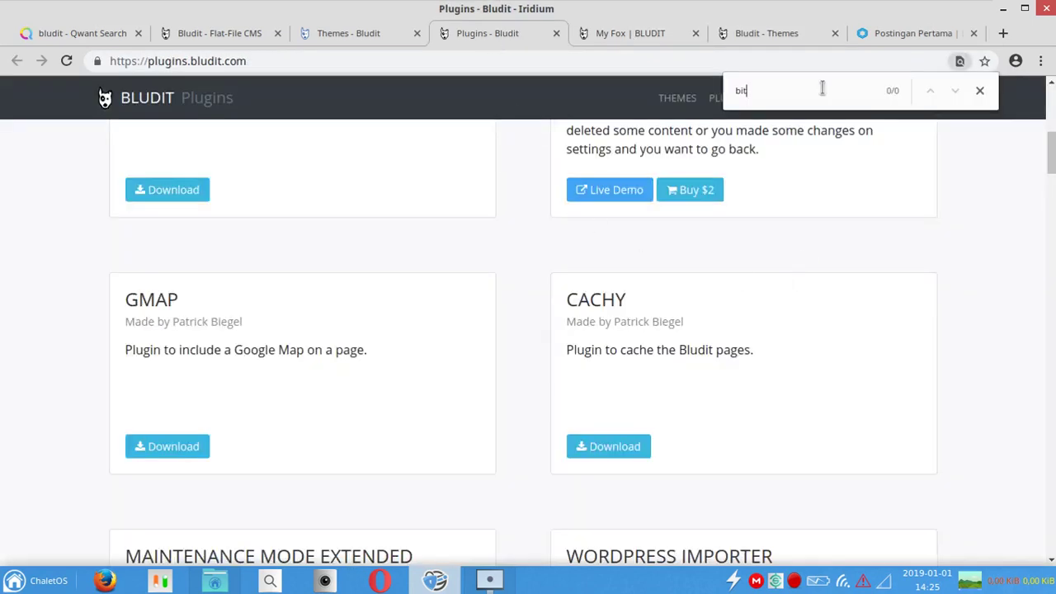
pyautogui.write('ltheme')
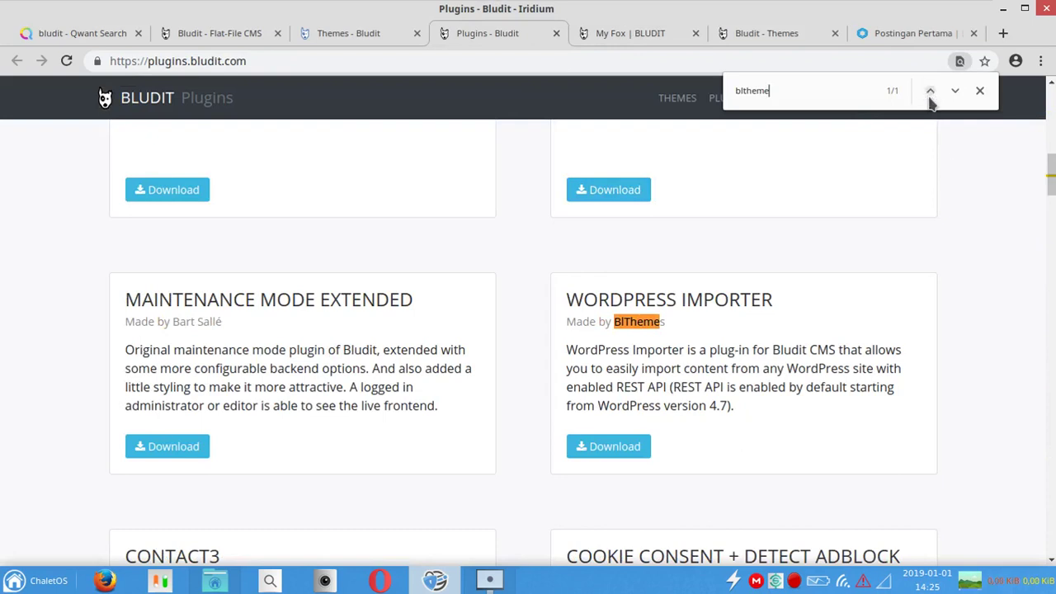
pyautogui.click(578, 305)
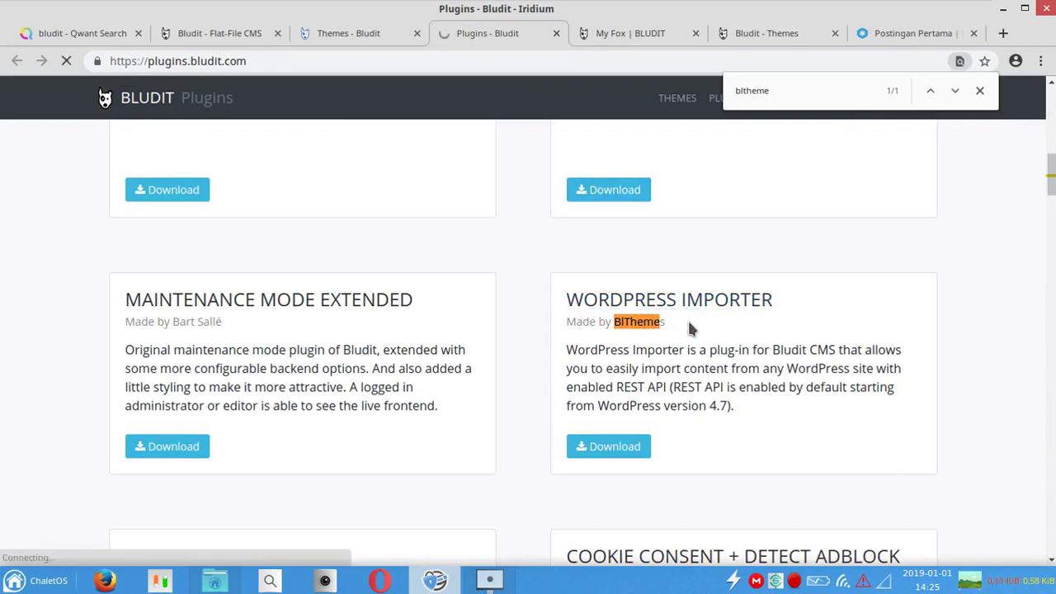
# Step: Open the BlThemes author website from the Blekathlon footer link on the post page
pyautogui.click(914, 35)
pyautogui.scroll(-3, 1055, 413)
pyautogui.scroll(-10, 1055, 413)
pyautogui.click(650, 541)
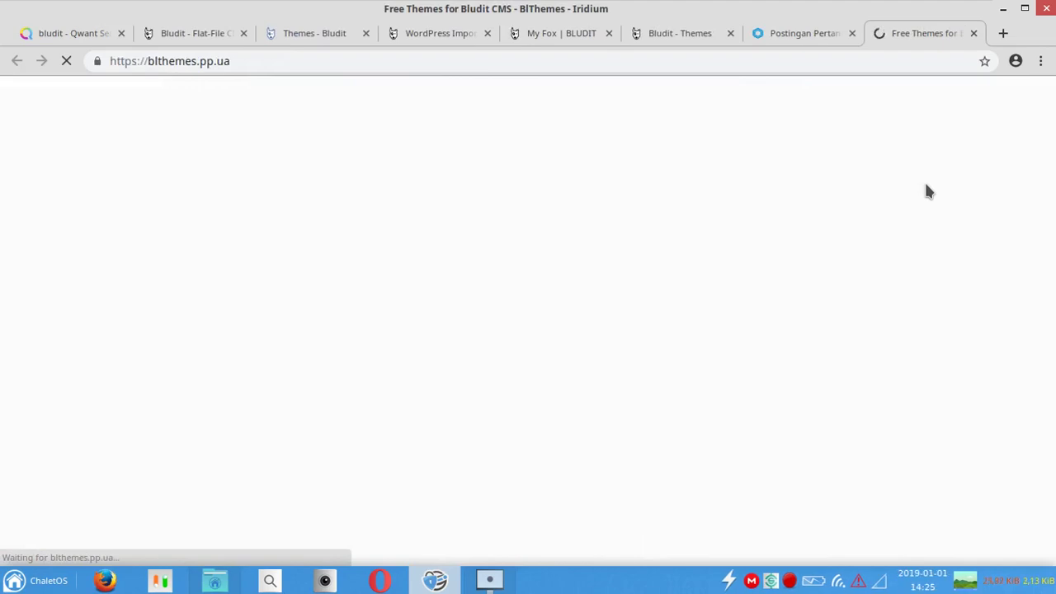
# Step: Find the BlThemes Plugin entry on the BlThemes site and download it
pyautogui.scroll(-3, 1032, 182)
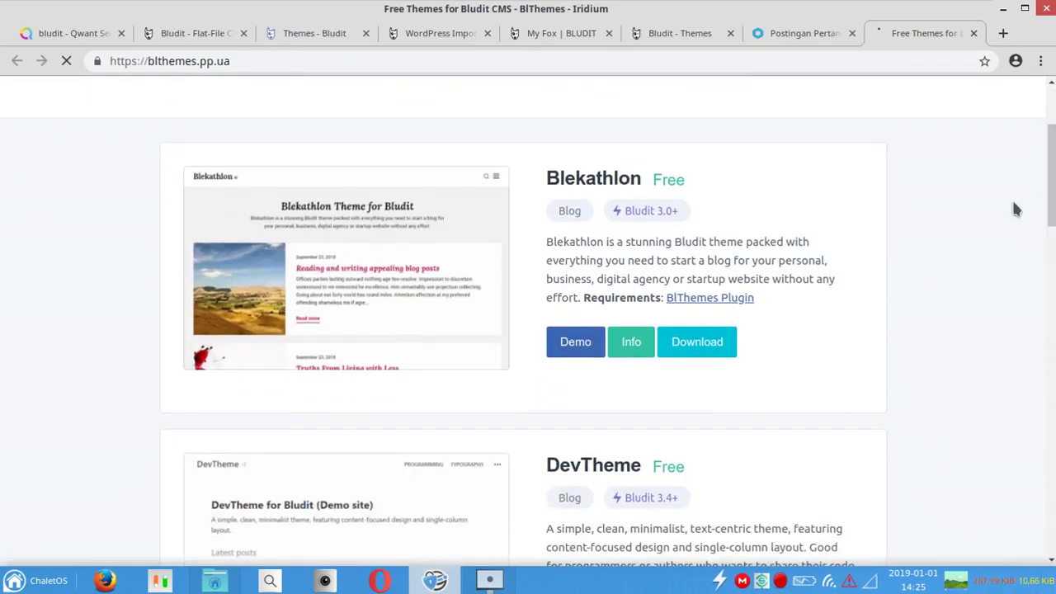
pyautogui.click(709, 299)
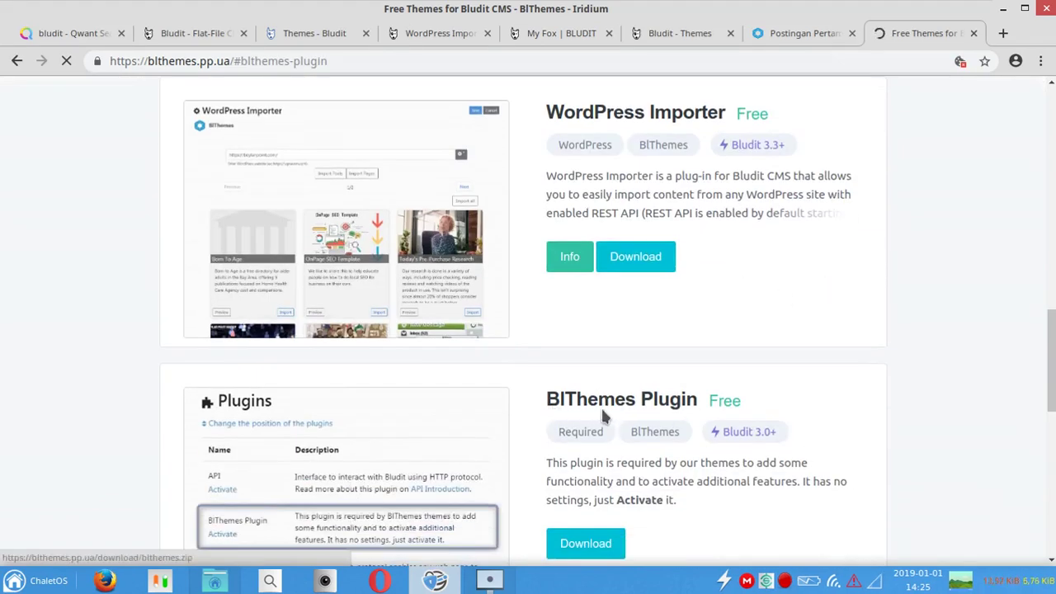
pyautogui.scroll(-2, 1044, 346)
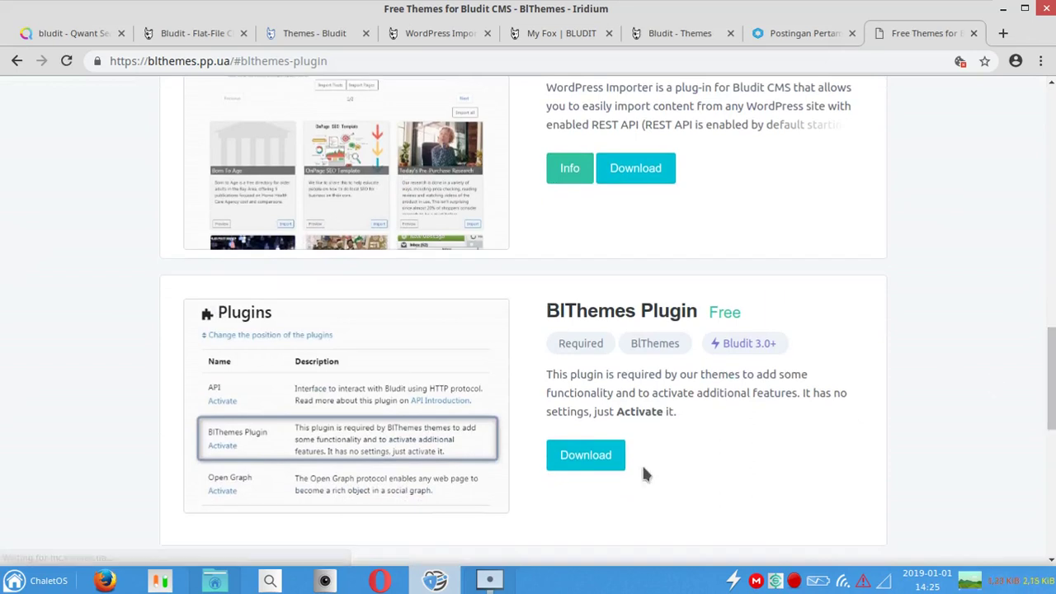
pyautogui.click(588, 459)
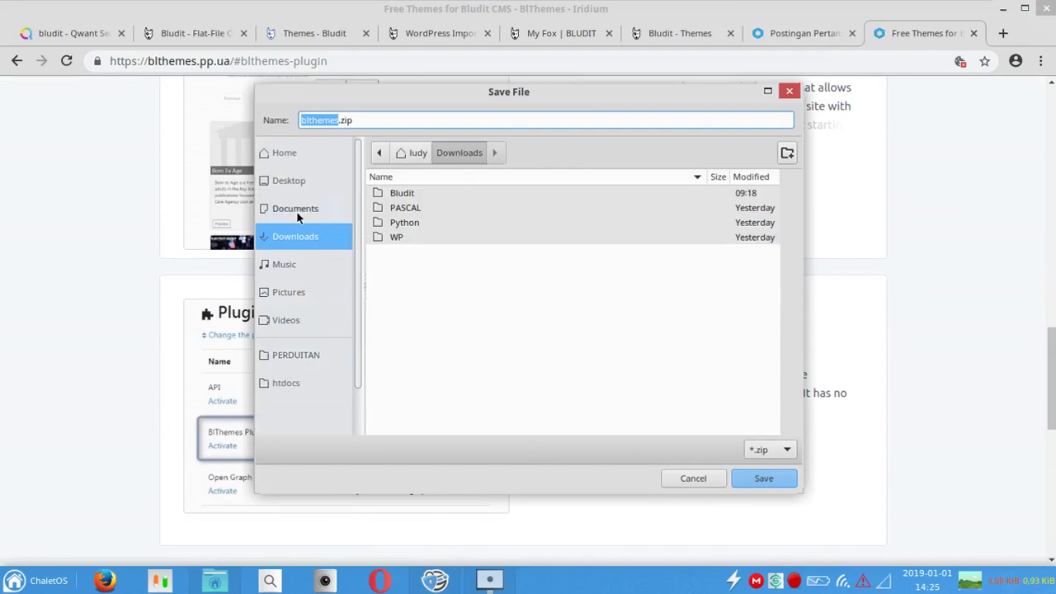
# Step: Save blthemes.zip into localhost/apache2/htdocs/blog/bl-plugins
pyautogui.click(290, 175)
pyautogui.click(288, 154)
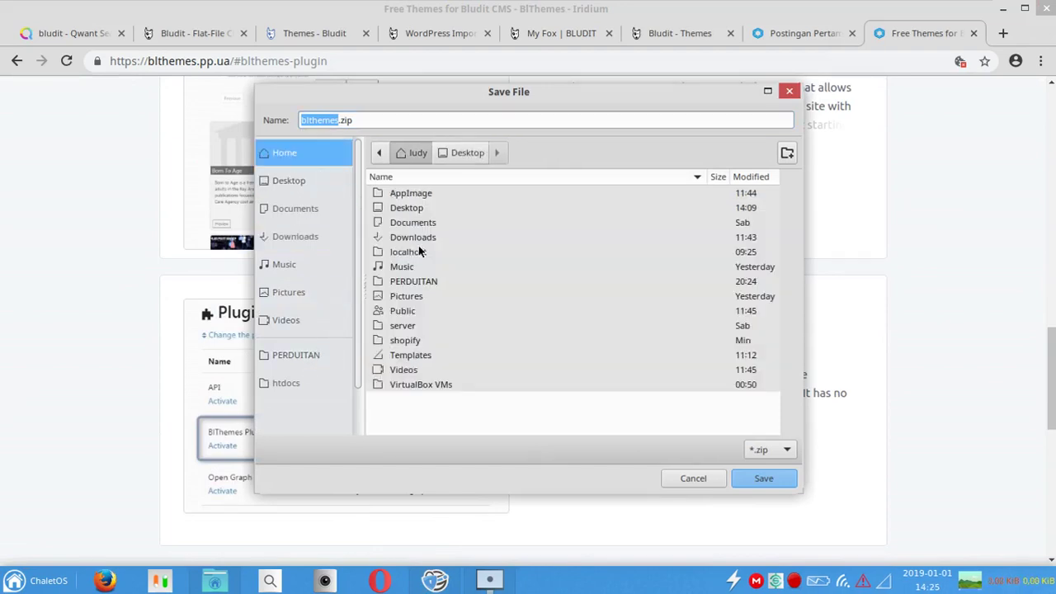
pyautogui.doubleClick(402, 327)
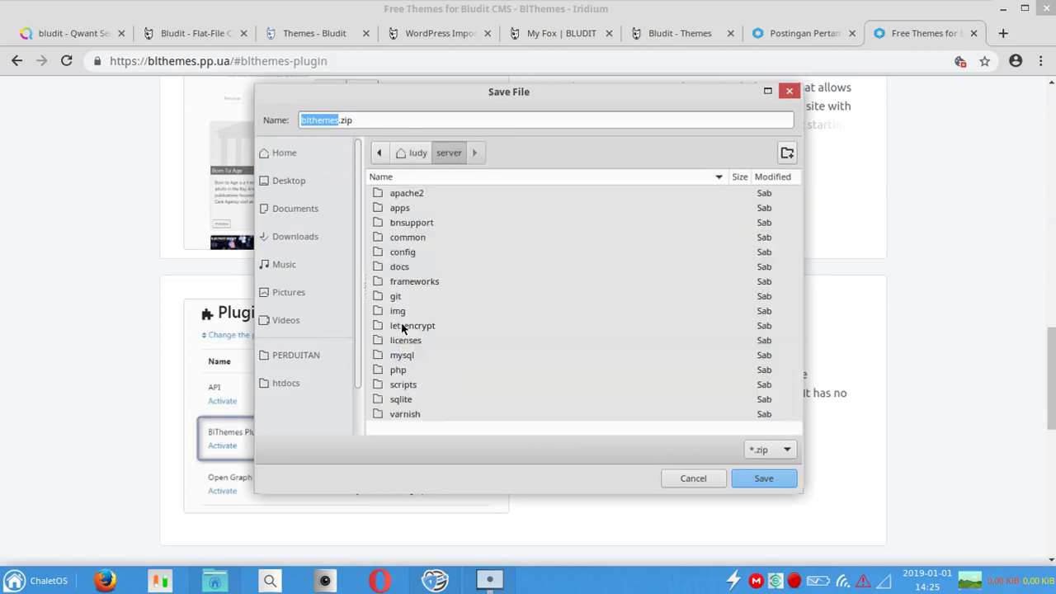
pyautogui.click(415, 154)
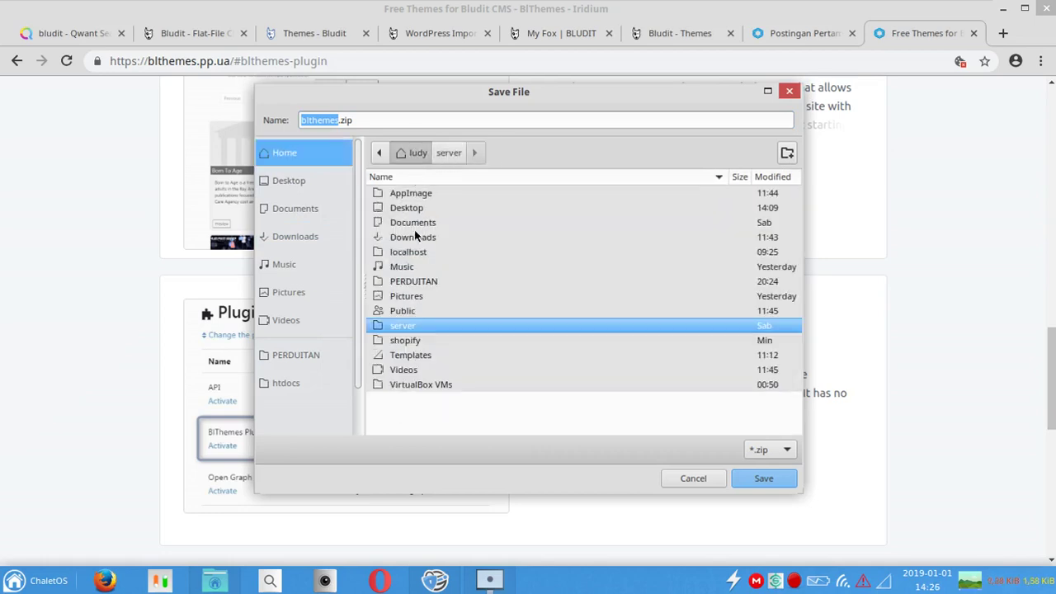
pyautogui.doubleClick(418, 251)
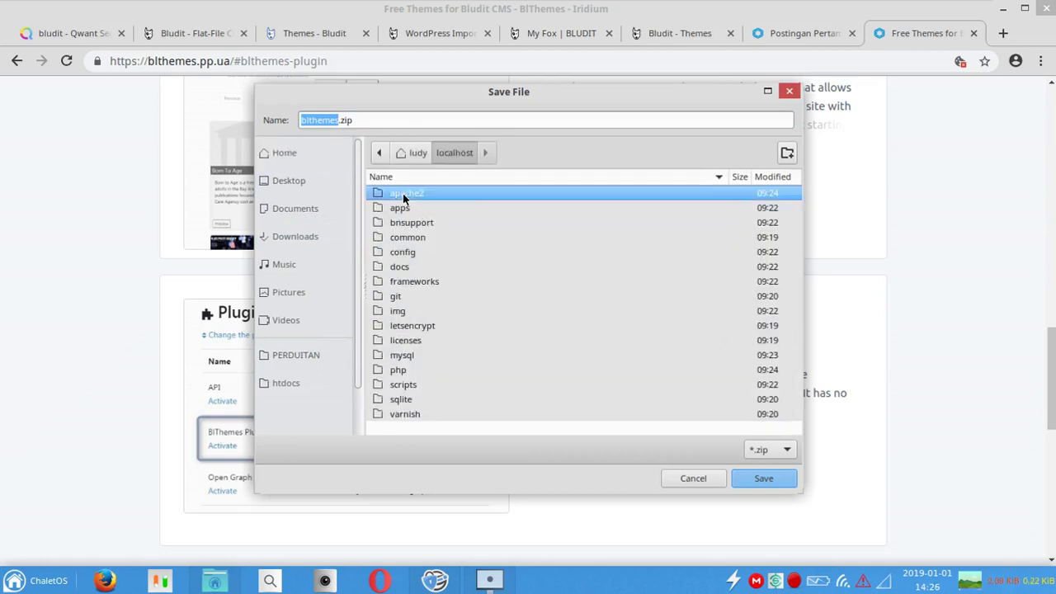
pyautogui.doubleClick(405, 195)
pyautogui.doubleClick(396, 269)
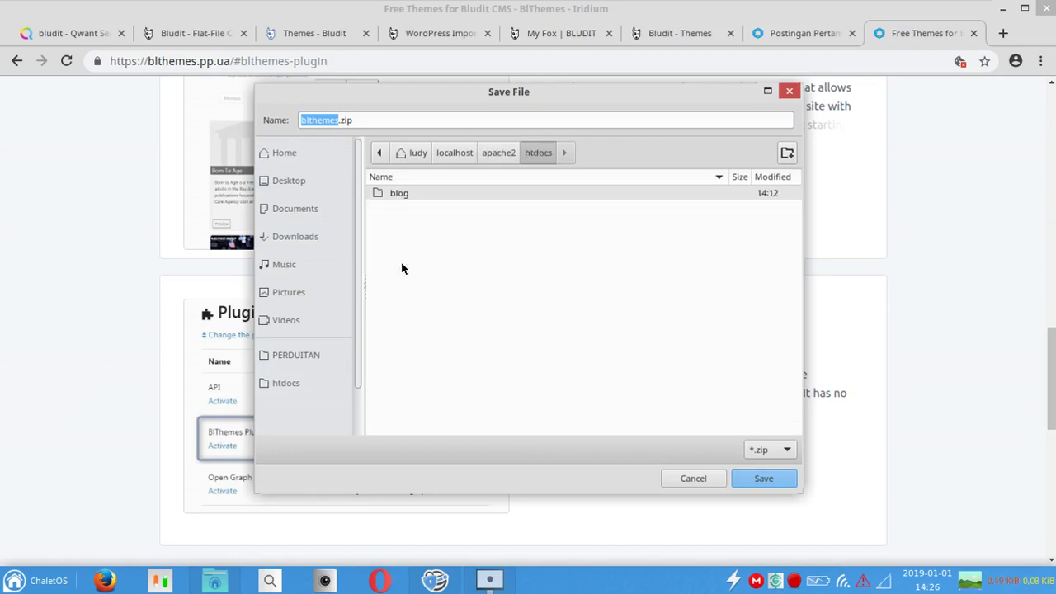
pyautogui.doubleClick(429, 193)
pyautogui.doubleClick(455, 237)
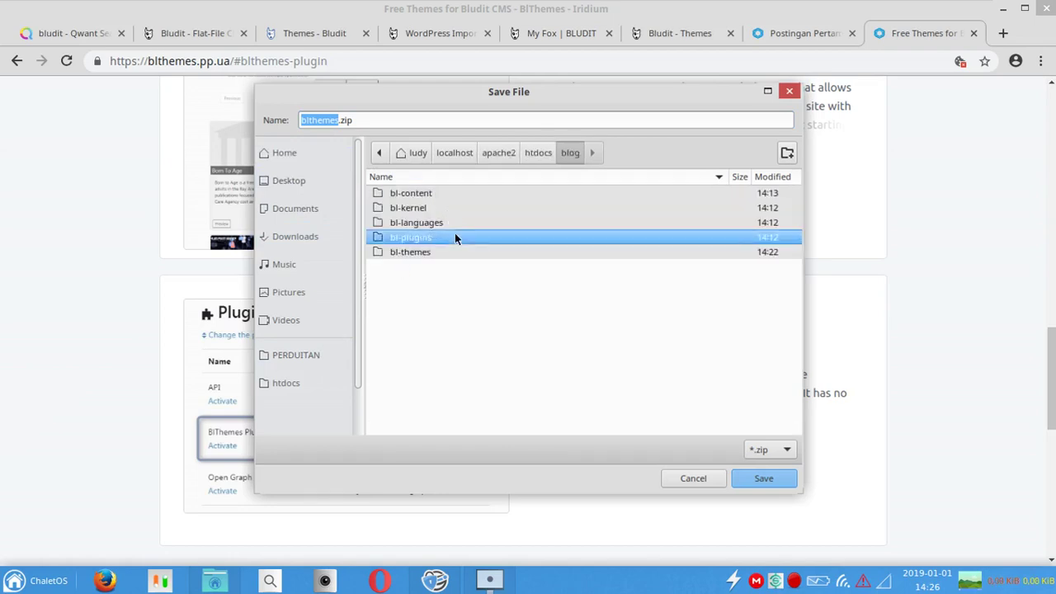
pyautogui.click(743, 479)
pyautogui.click(215, 581)
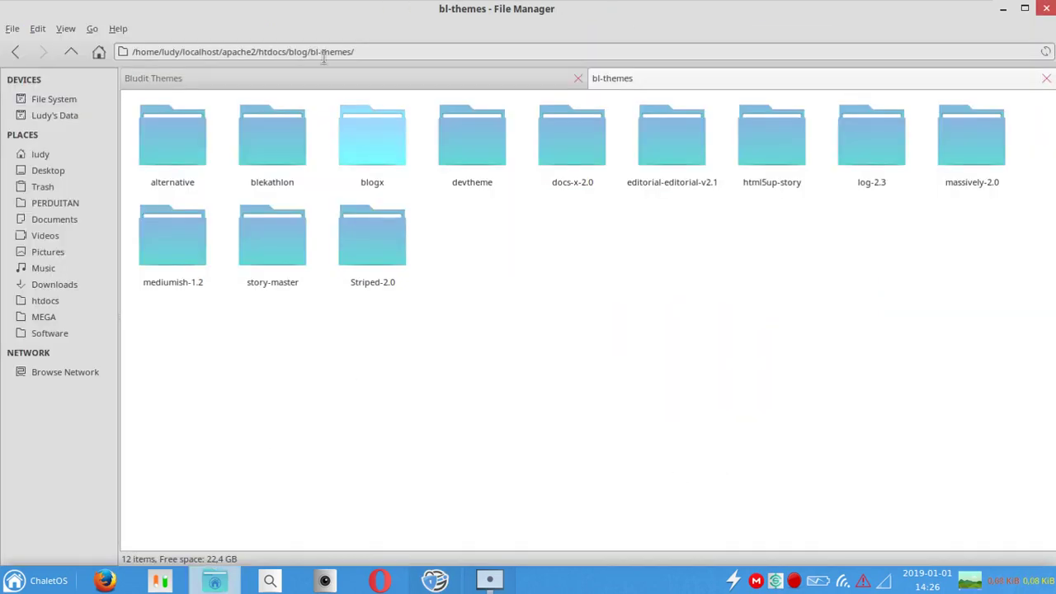
# Step: Extract blthemes.zip in place inside the blog's bl-plugins folder, then return to the browser
pyautogui.click(71, 51)
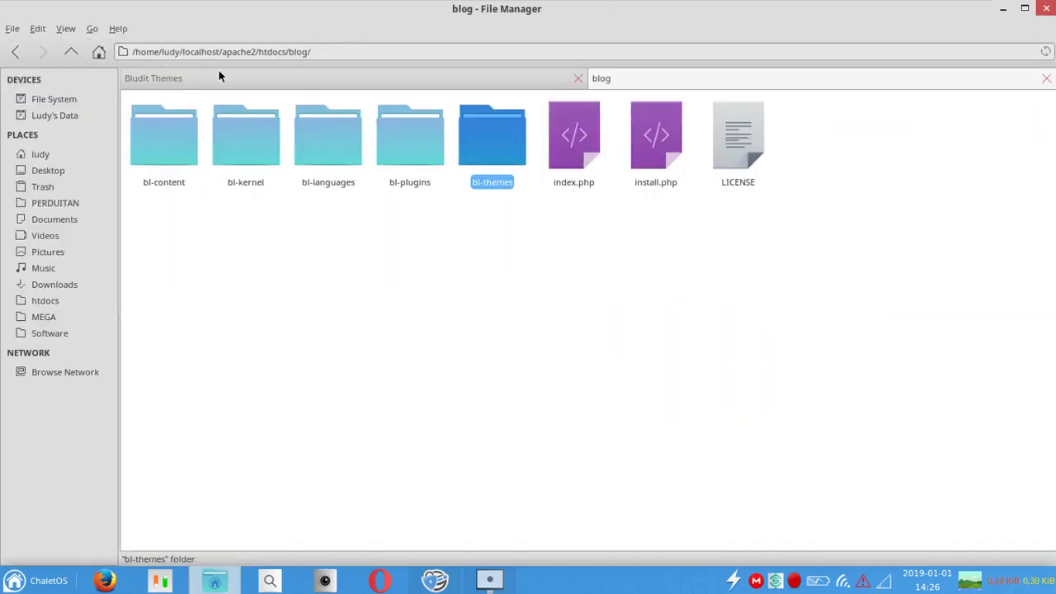
pyautogui.doubleClick(387, 155)
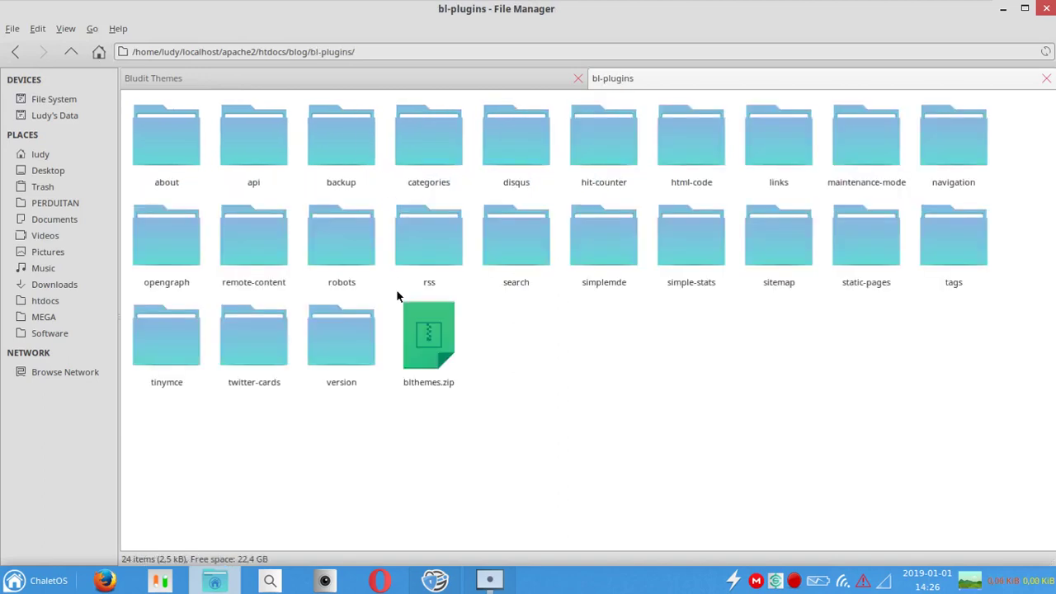
pyautogui.rightClick(420, 322)
pyautogui.click(512, 533)
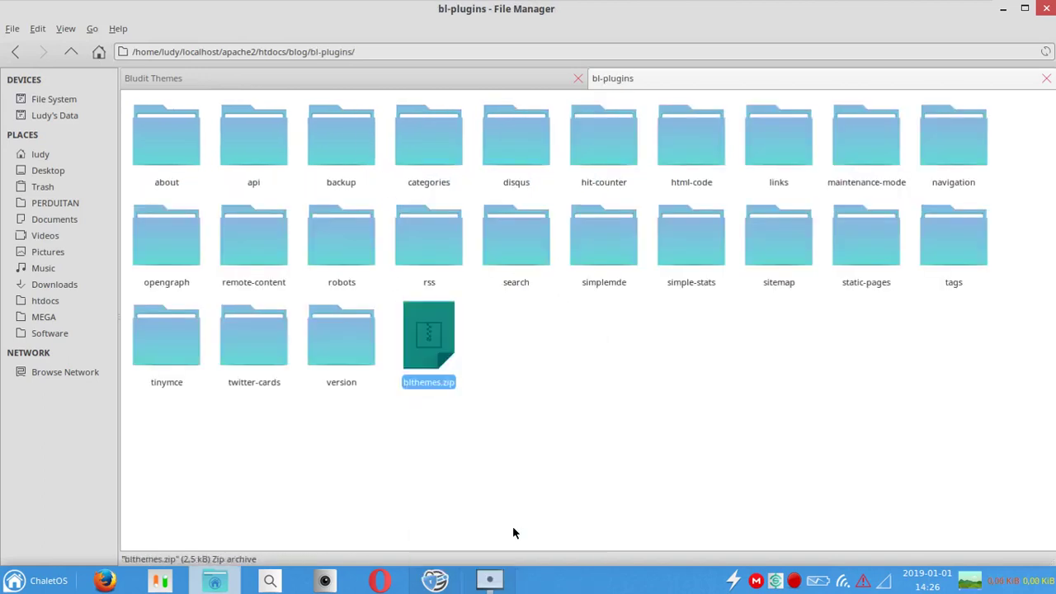
pyautogui.click(435, 581)
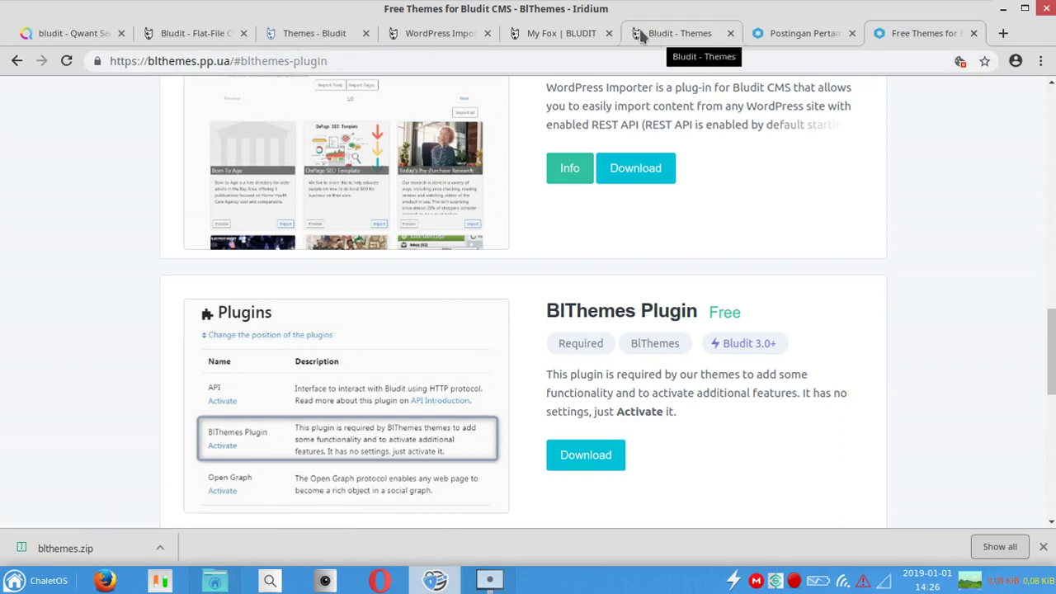
# Step: Activate the BlThemes Plugin from the Bludit admin Plugins page
pyautogui.click(685, 35)
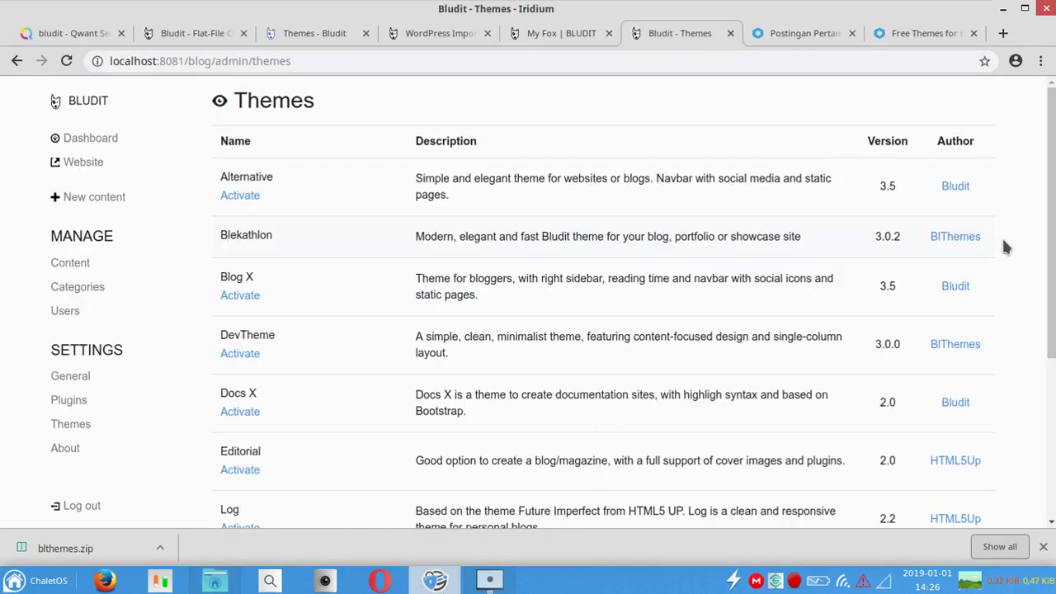
pyautogui.click(85, 397)
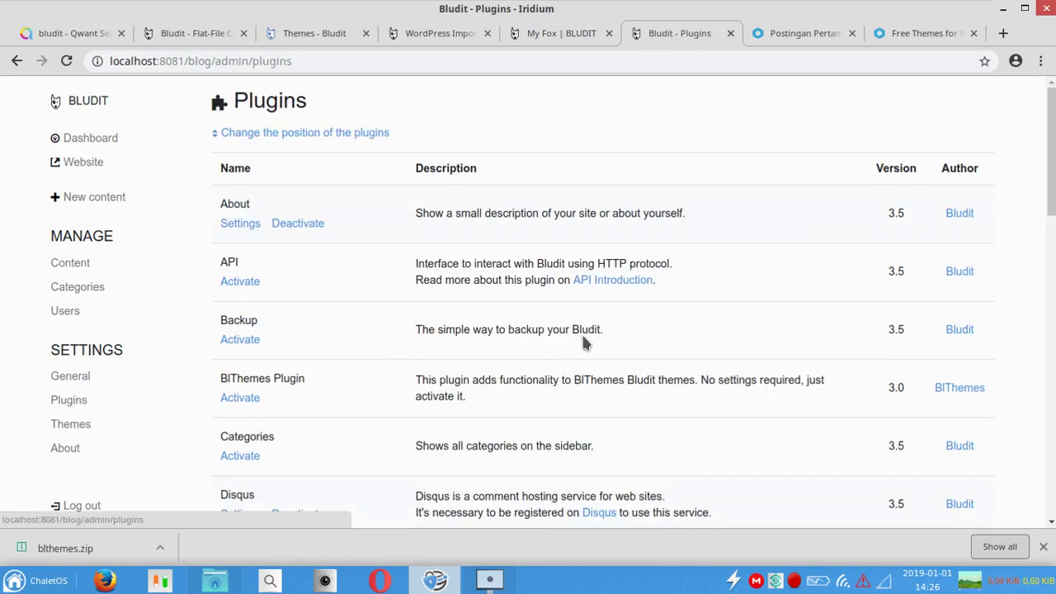
pyautogui.scroll(-1, 1053, 186)
pyautogui.scroll(-4, 1053, 186)
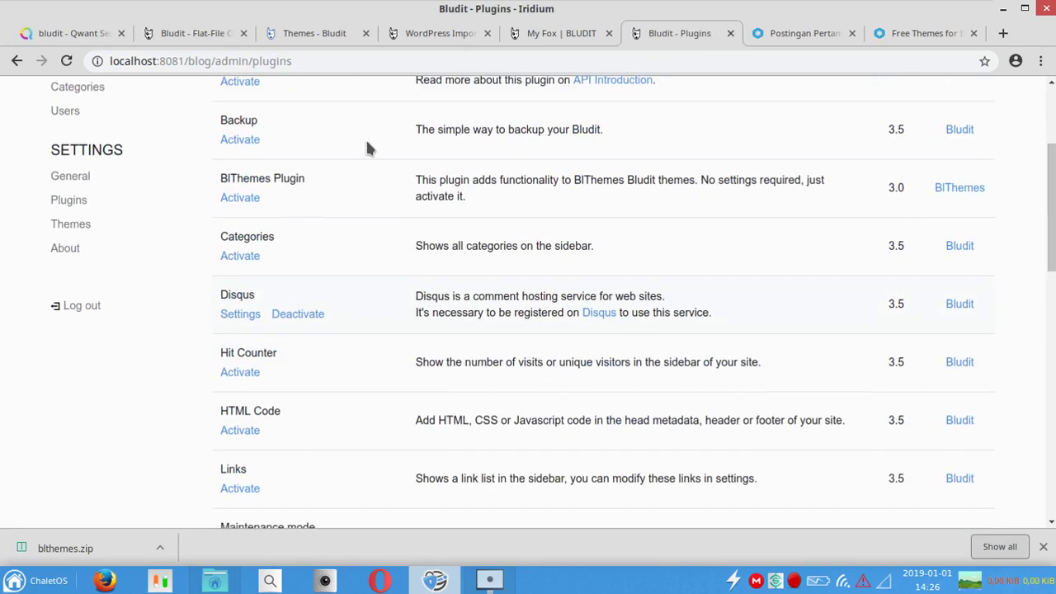
pyautogui.click(246, 198)
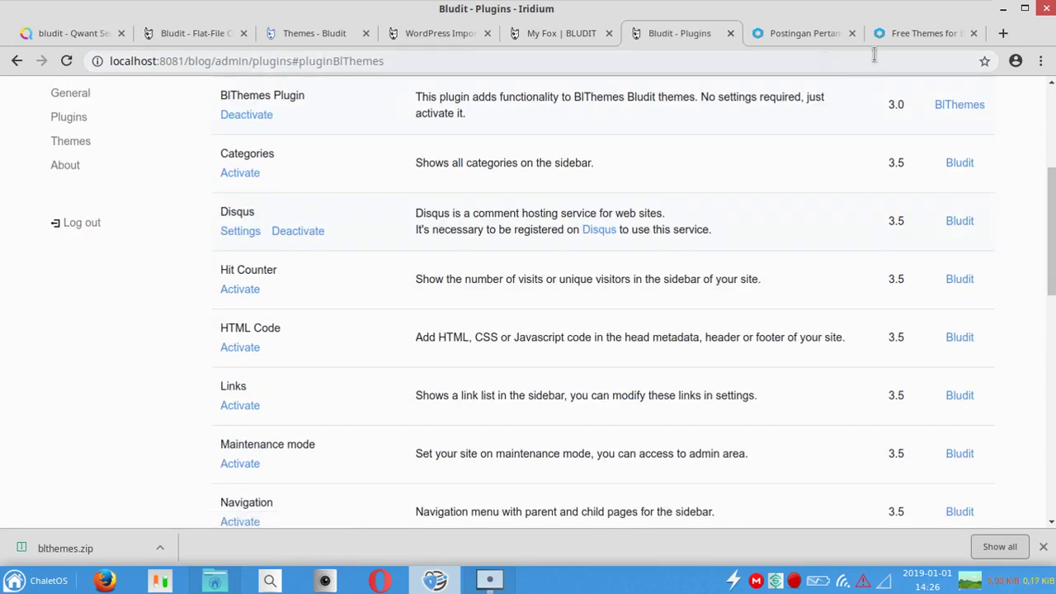
pyautogui.click(914, 35)
pyautogui.click(826, 37)
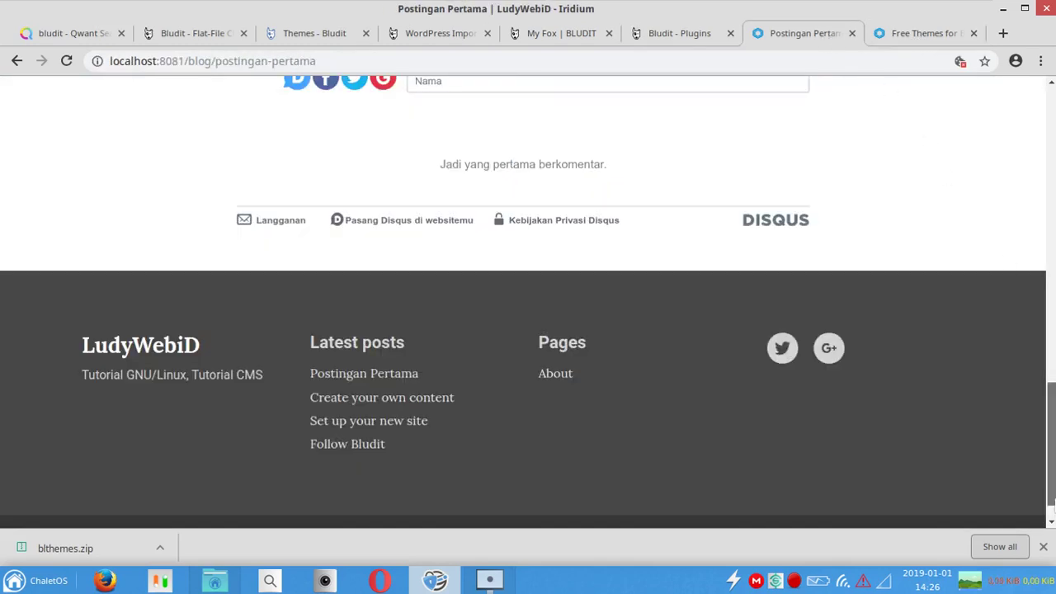
# Step: Dismiss the download bar and go to the blog home page via the LudyWebiD logo
pyautogui.press('Home')
pyautogui.click(1044, 548)
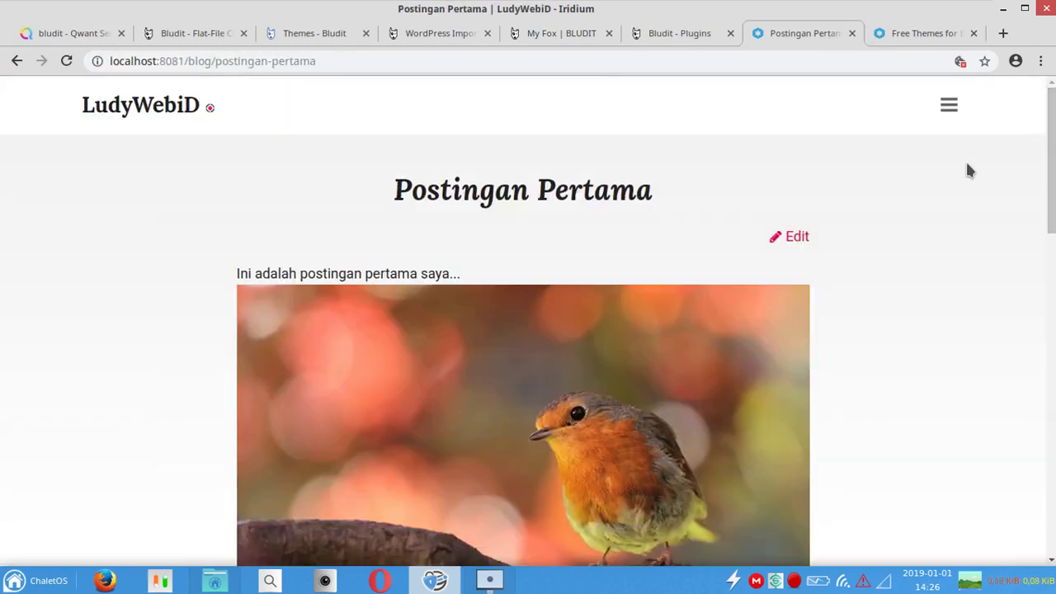
pyautogui.click(949, 108)
pyautogui.click(321, 133)
pyautogui.click(140, 115)
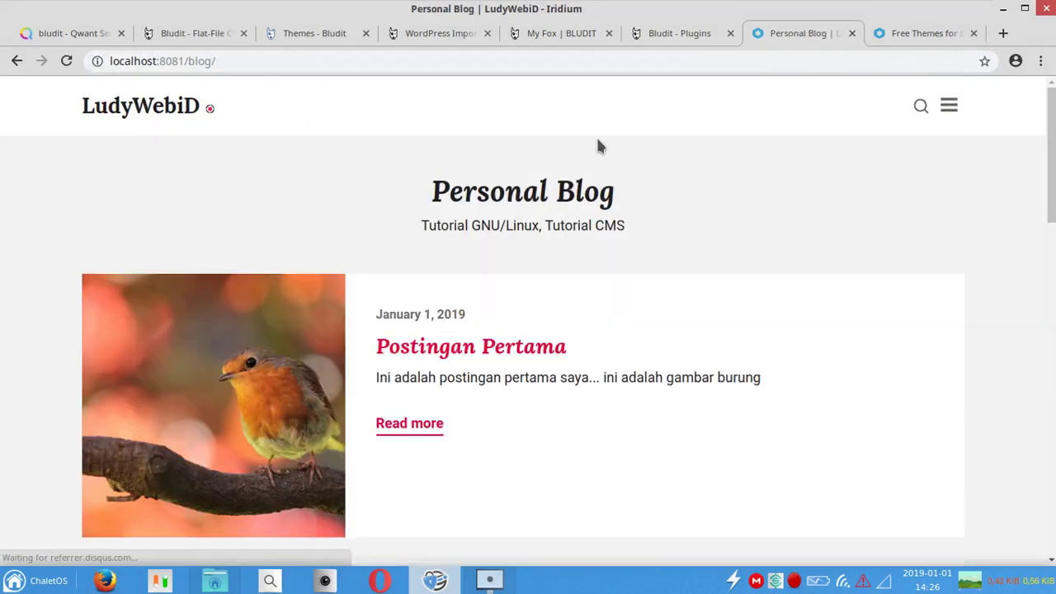
# Step: Try the blog's search overlay and side menu, then return to the Bludit Plugins admin page
pyautogui.click(921, 108)
pyautogui.click(912, 107)
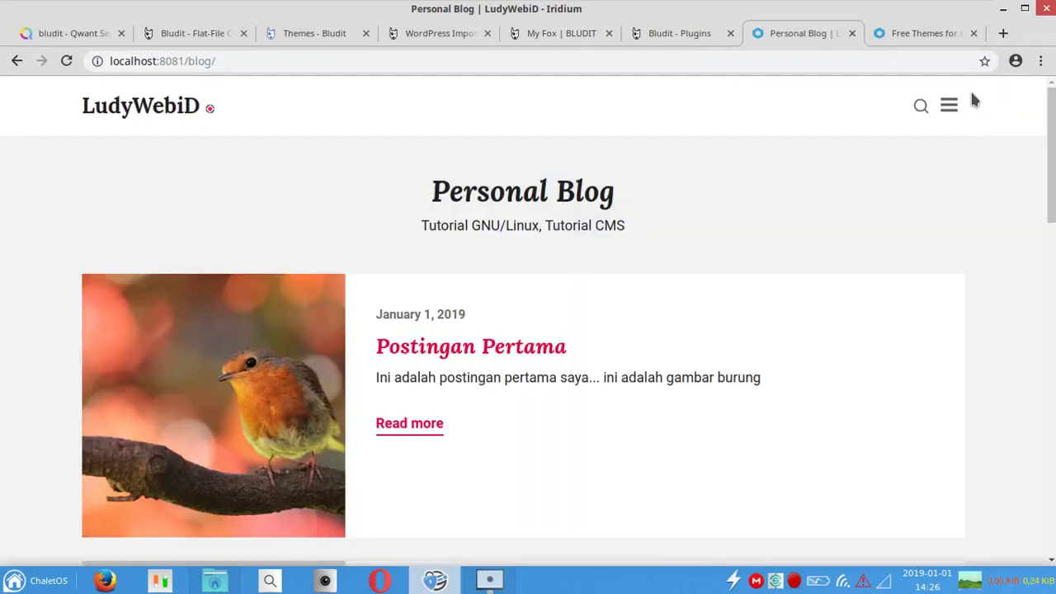
pyautogui.click(949, 106)
pyautogui.click(1036, 106)
pyautogui.click(950, 107)
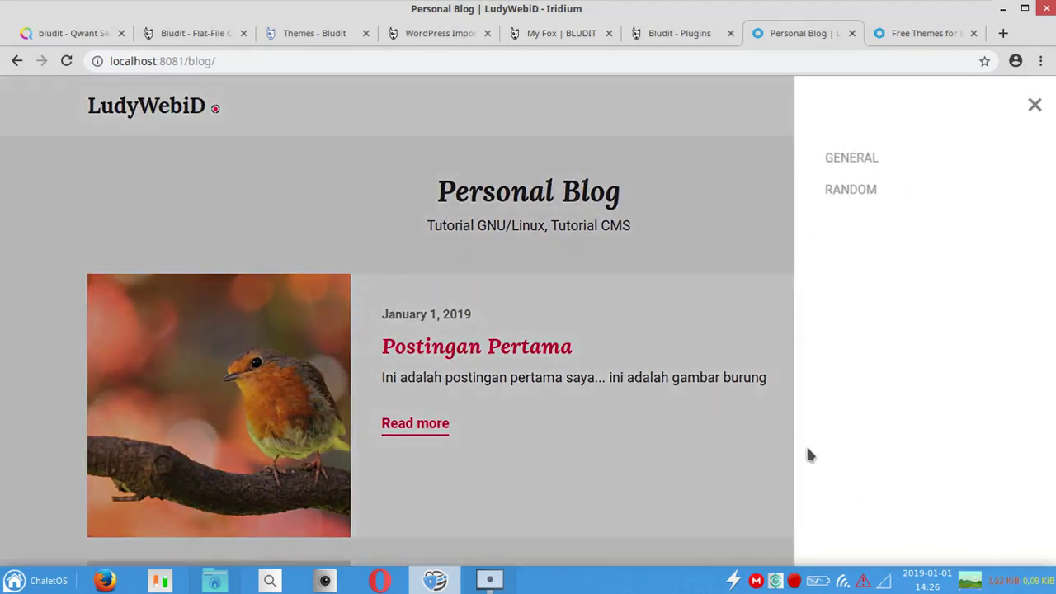
pyautogui.click(1035, 106)
pyautogui.moveTo(1052, 140)
pyautogui.mouseDown()
pyautogui.moveTo(1053, 471)
pyautogui.moveTo(1053, 124)
pyautogui.mouseUp()
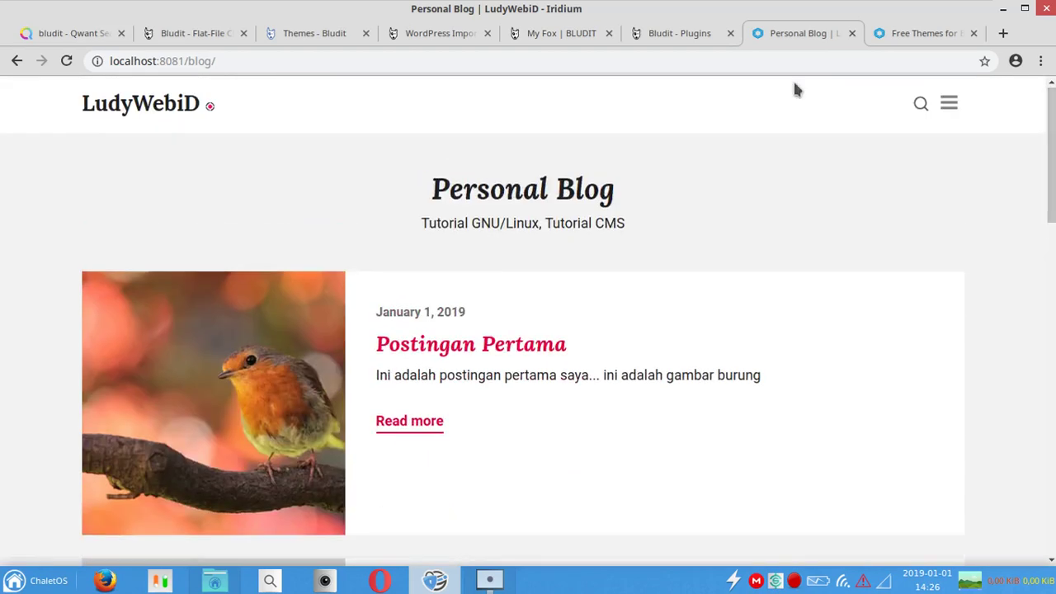
pyautogui.click(664, 34)
pyautogui.click(760, 33)
pyautogui.click(713, 35)
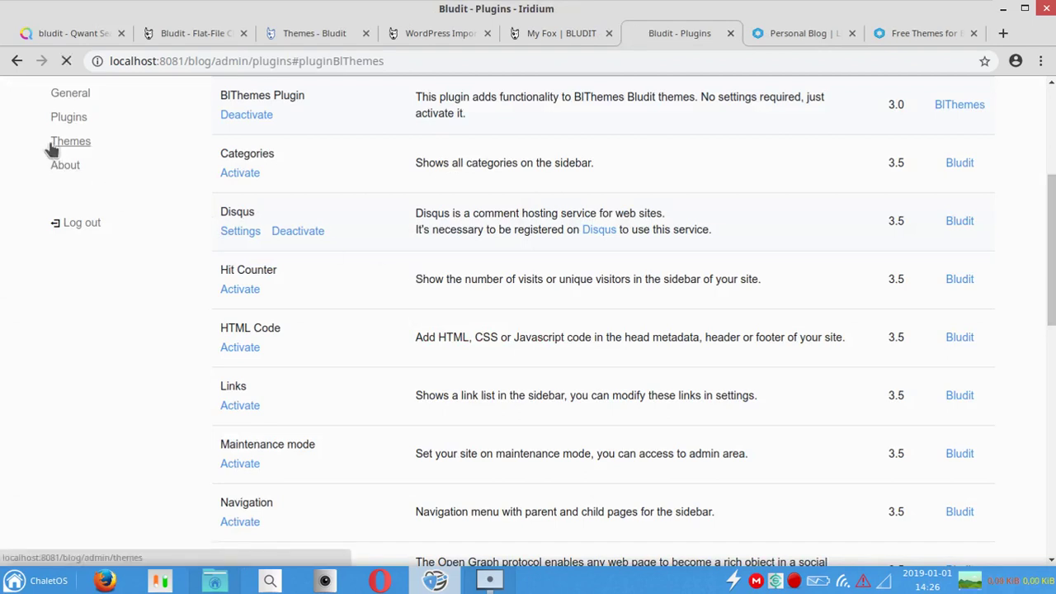
# Step: Activate the Mediumish theme on the Bludit Themes page
pyautogui.click(51, 140)
pyautogui.rightClick(1054, 270)
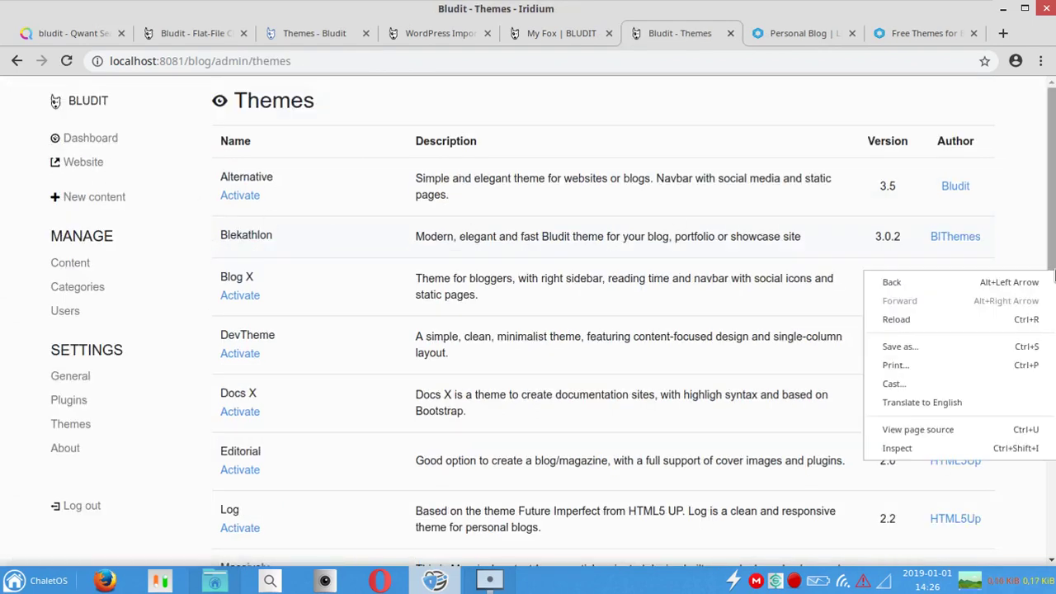
pyautogui.click(1054, 262)
pyautogui.moveTo(1054, 263); pyautogui.dragTo(1054, 413)
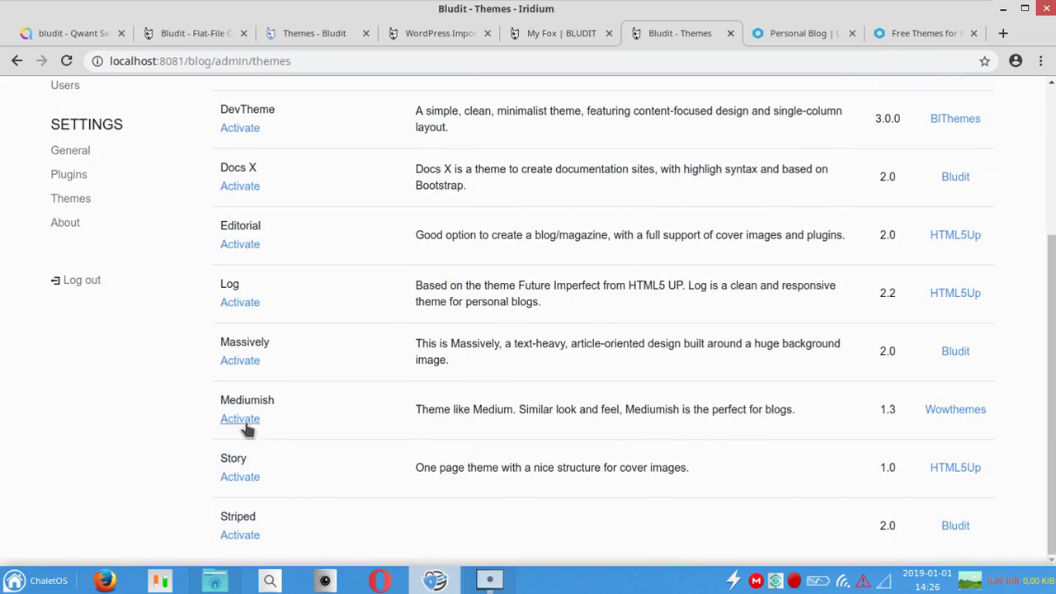
pyautogui.click(241, 419)
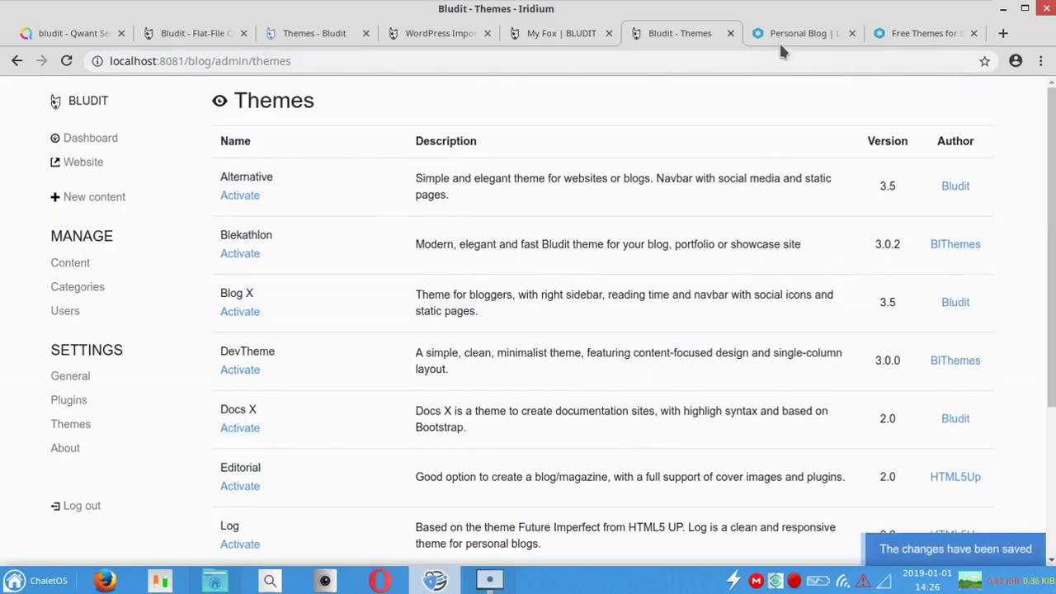
# Step: Reload the blog in Mediumish and open the 'Create your own content' post
pyautogui.click(792, 34)
pyautogui.click(183, 103)
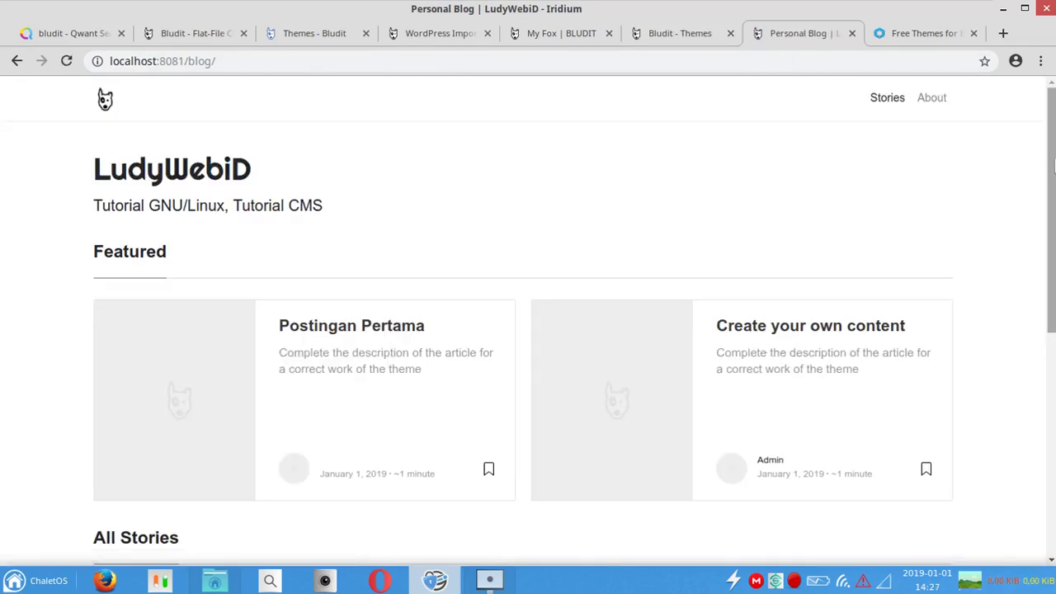
pyautogui.moveTo(1042, 206)
pyautogui.mouseDown()
pyautogui.moveTo(1053, 277)
pyautogui.moveTo(1052, 213)
pyautogui.mouseUp()
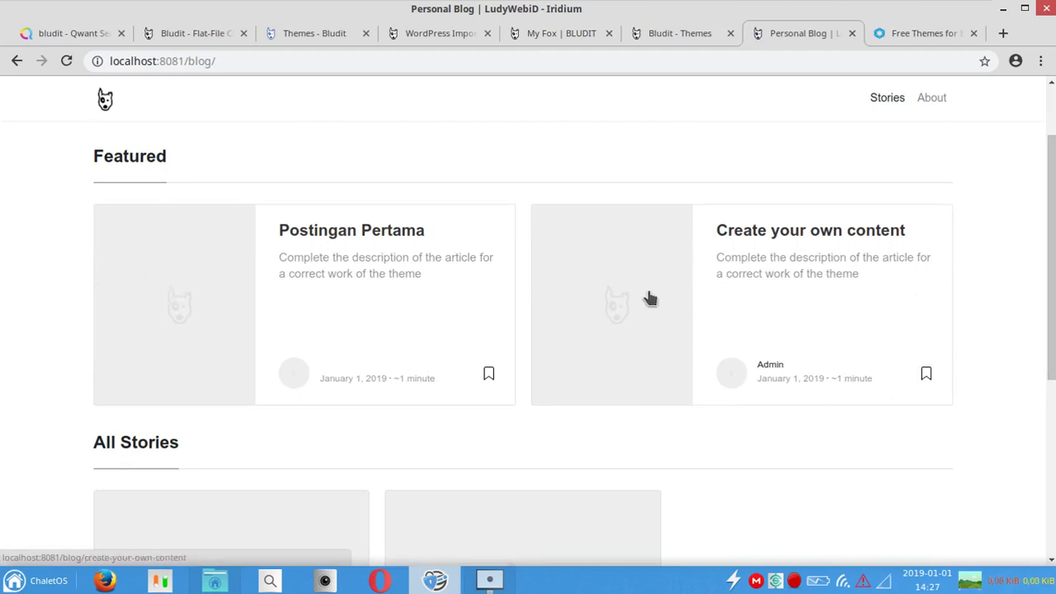
pyautogui.moveTo(1053, 197); pyautogui.dragTo(1054, 163)
pyautogui.click(659, 354)
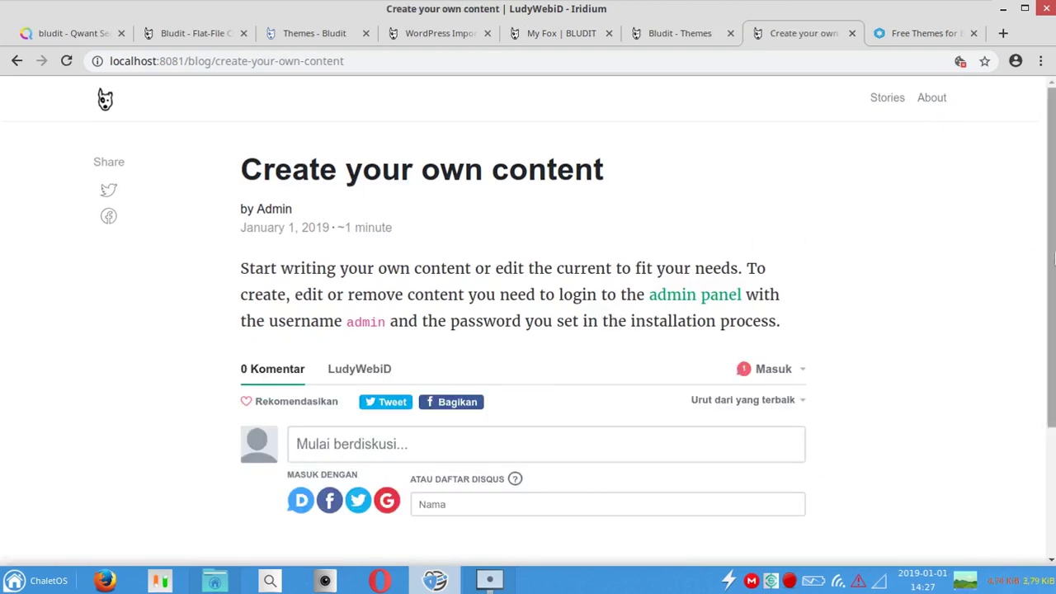
# Step: Upload Aurora-borealis.jpg as the cover image of the 'Create your own content' post
pyautogui.click(700, 296)
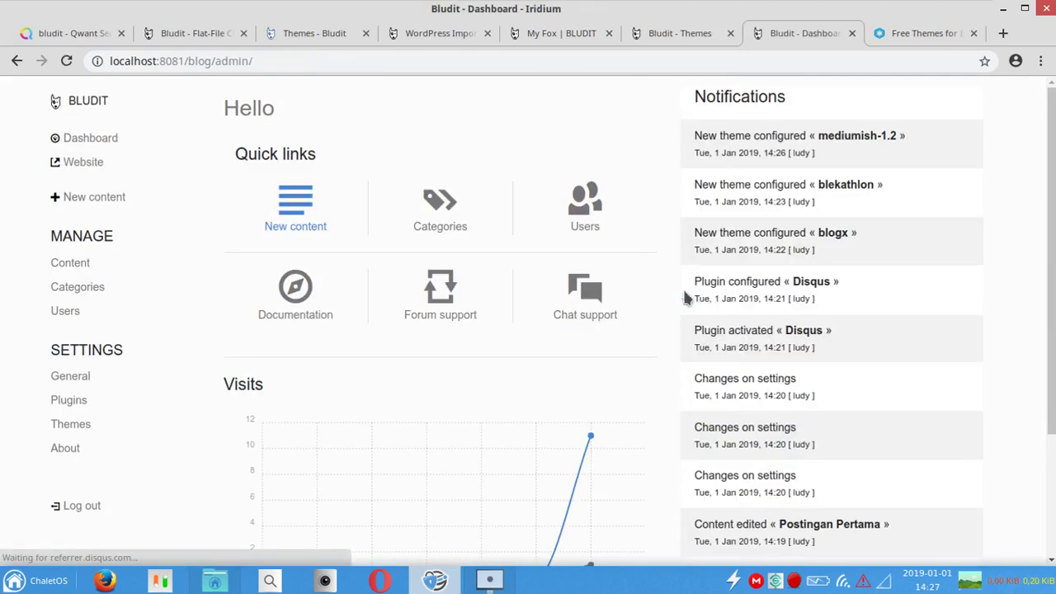
pyautogui.click(70, 265)
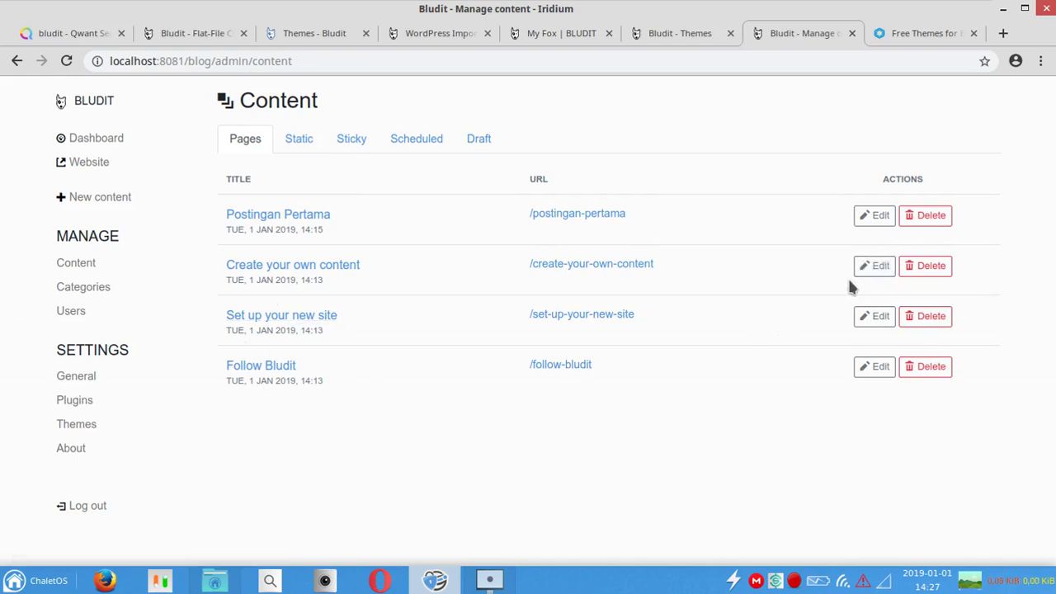
pyautogui.click(874, 267)
pyautogui.click(918, 97)
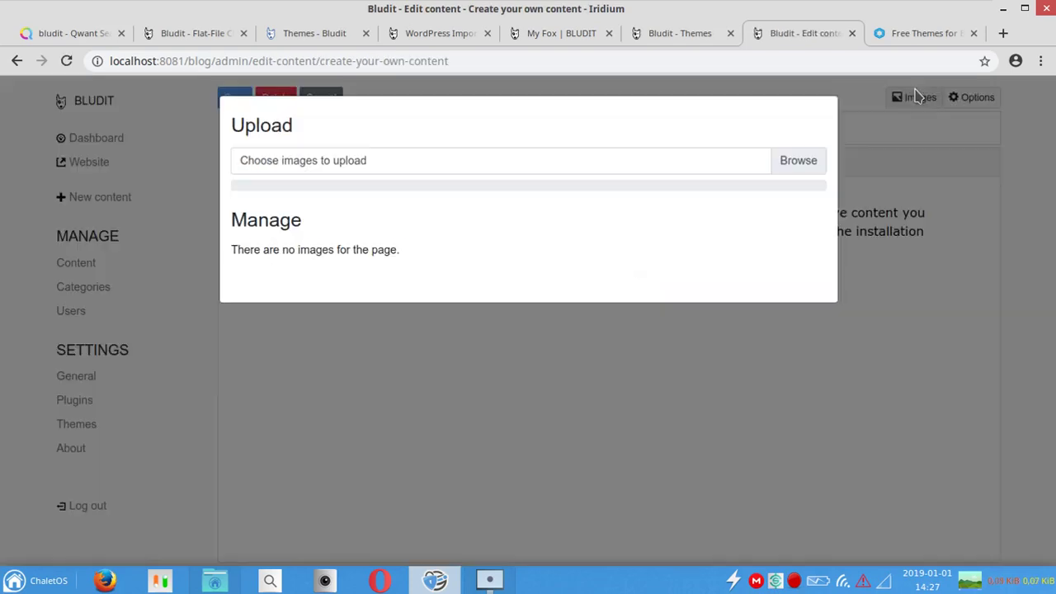
pyautogui.click(771, 160)
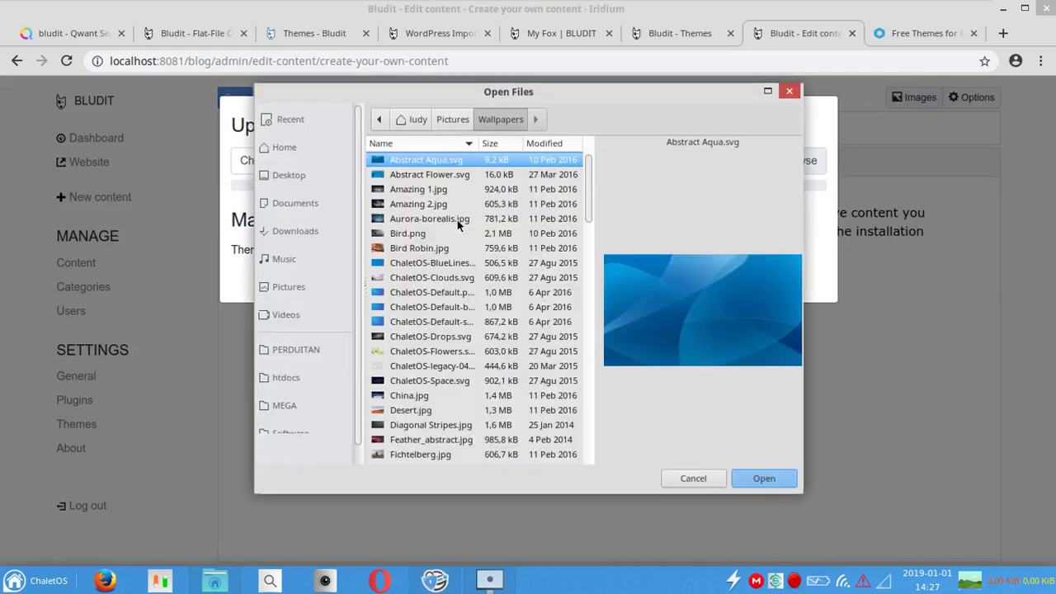
pyautogui.click(457, 220)
pyautogui.click(765, 481)
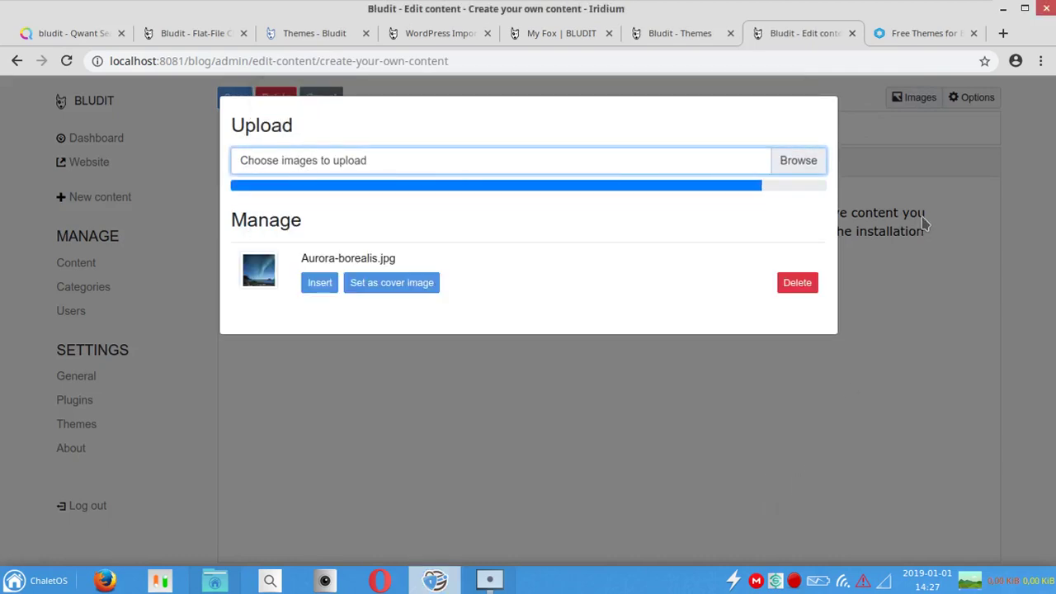
pyautogui.click(385, 289)
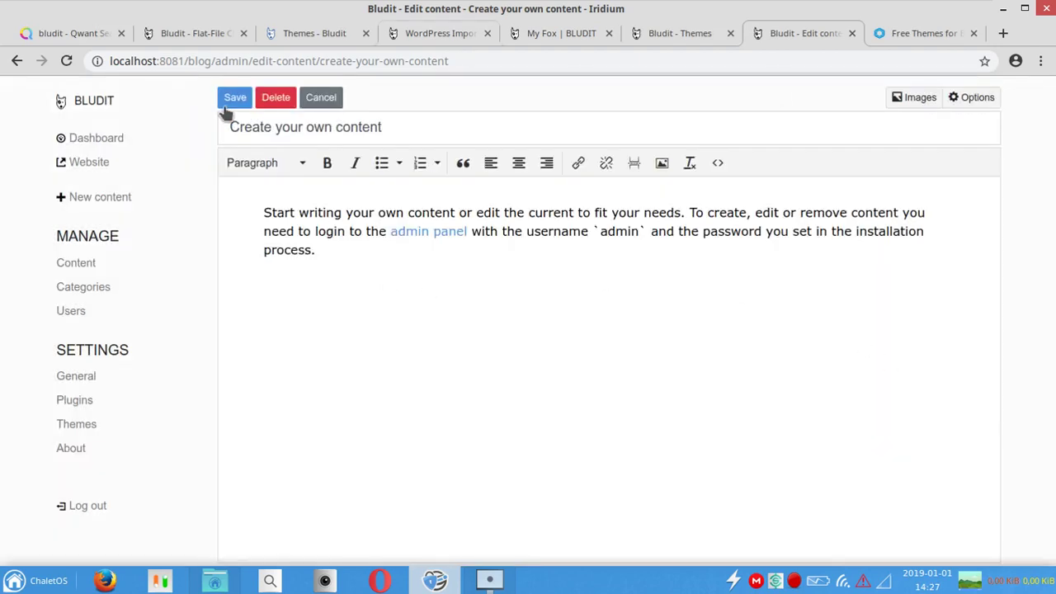
# Step: Save the post, close the BlThemes tab and return to the Content list
pyautogui.click(235, 97)
pyautogui.hotkey('ctrl', 'Tab')
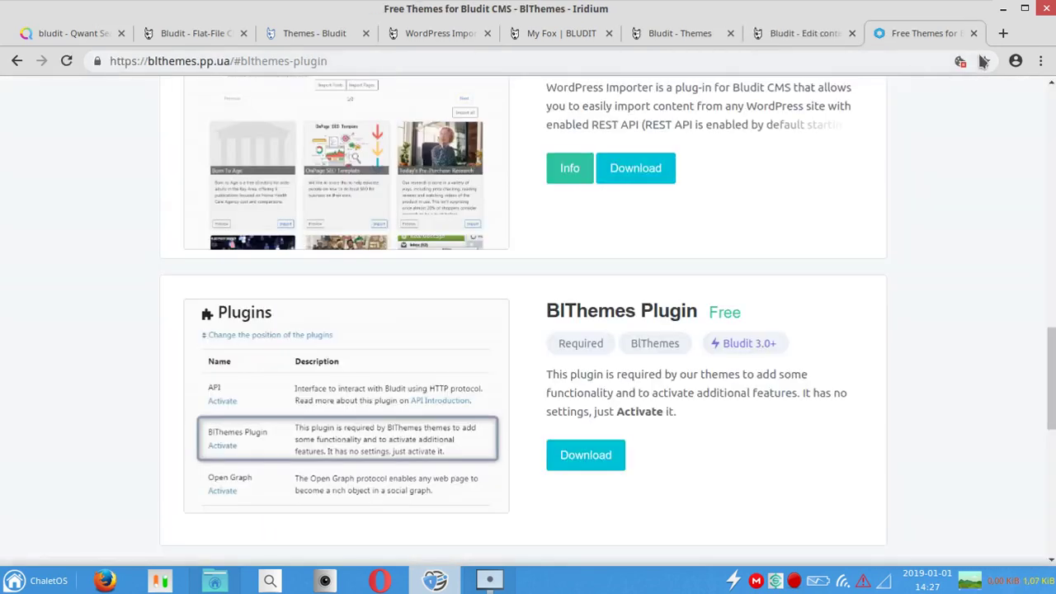
pyautogui.click(975, 33)
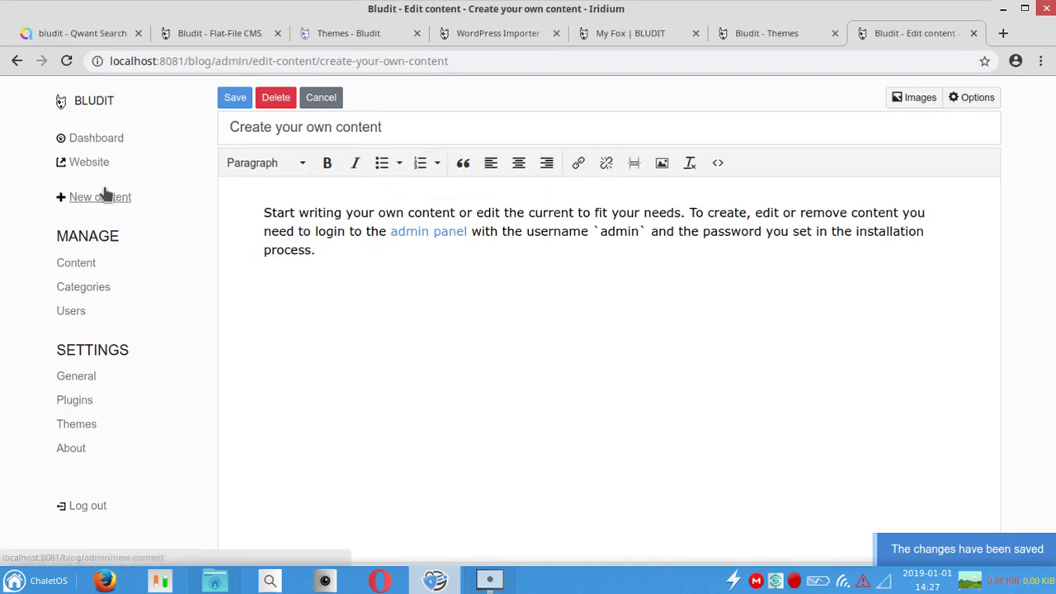
pyautogui.click(82, 262)
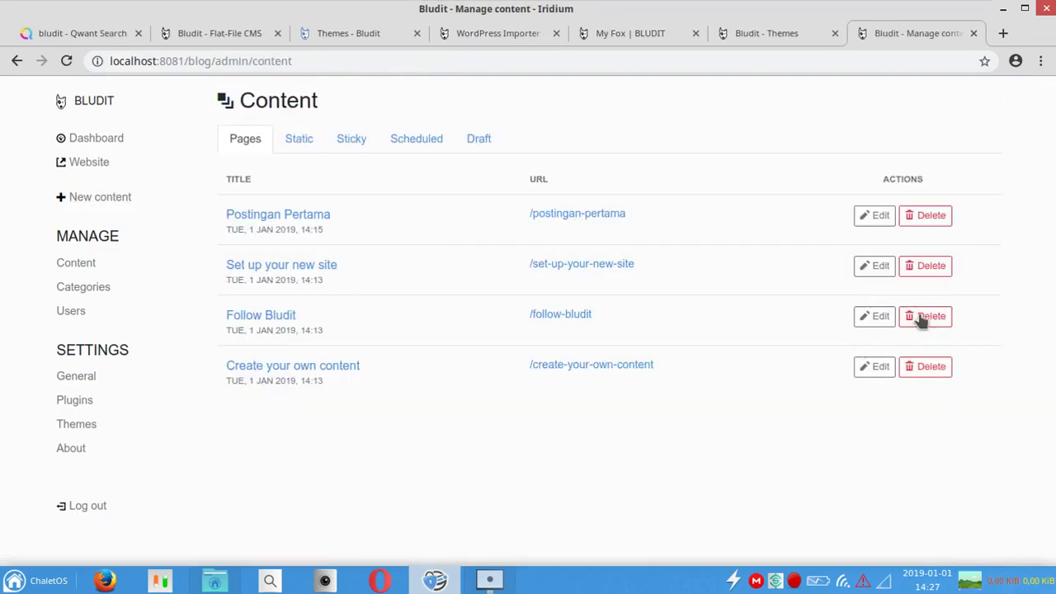
# Step: View the live 'Create your own content' post to confirm its aurora cover photo
pyautogui.click(618, 264)
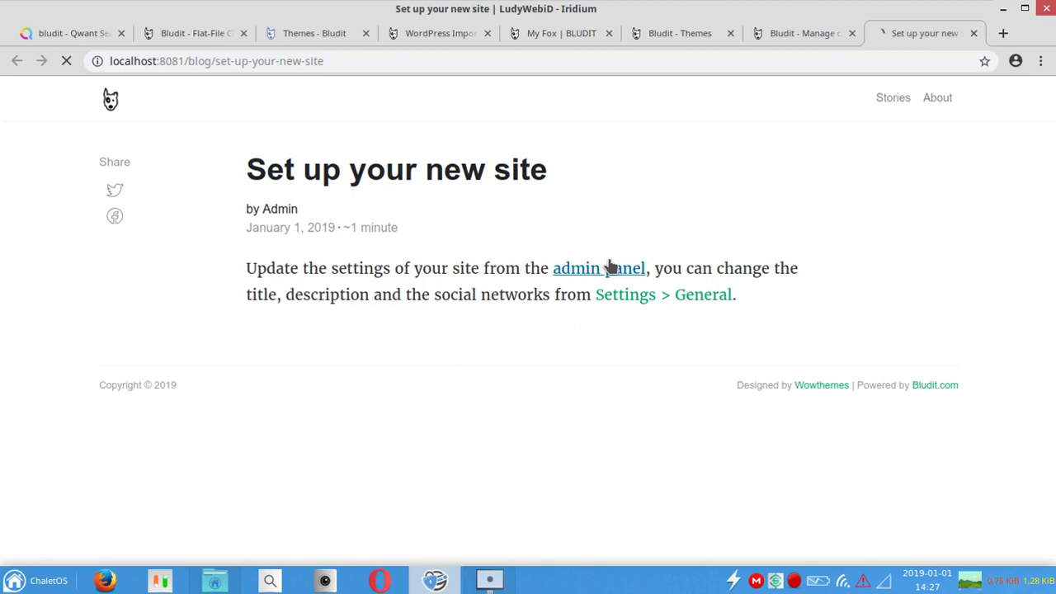
pyautogui.click(122, 114)
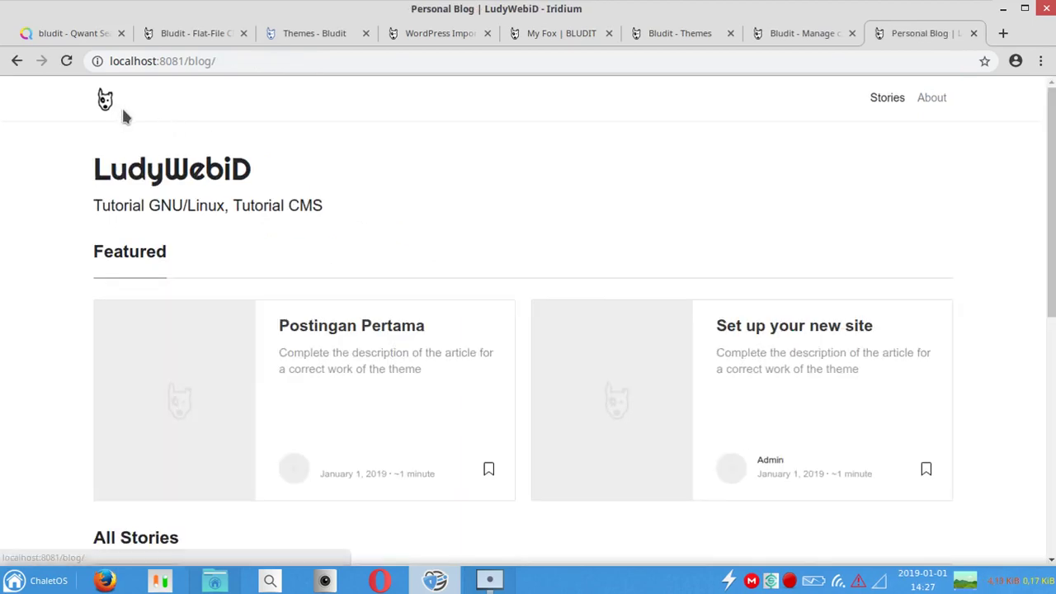
pyautogui.scroll(-5, 528, 313)
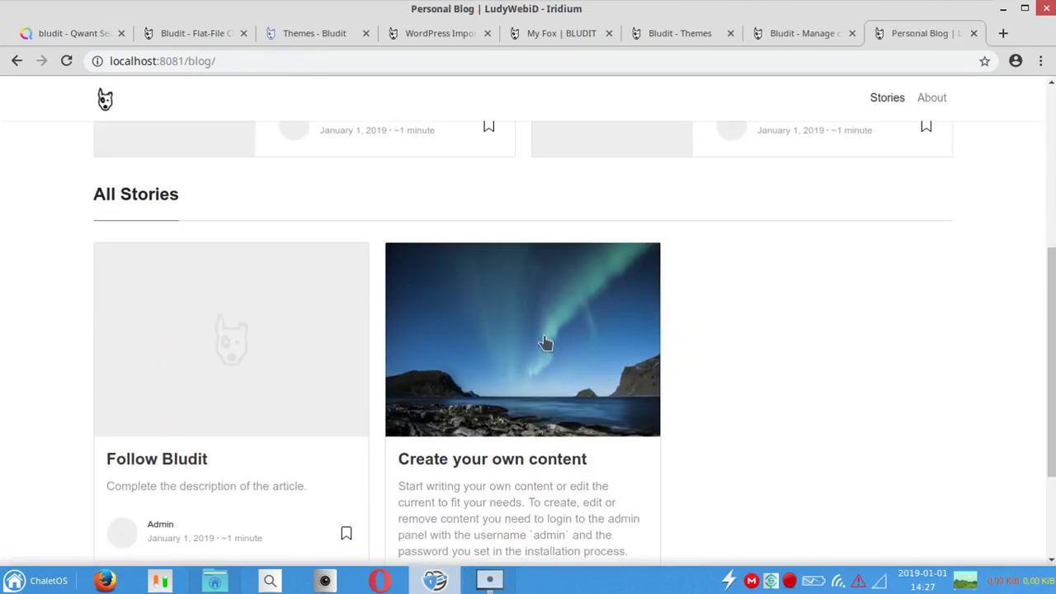
pyautogui.scroll(-2, 576, 328)
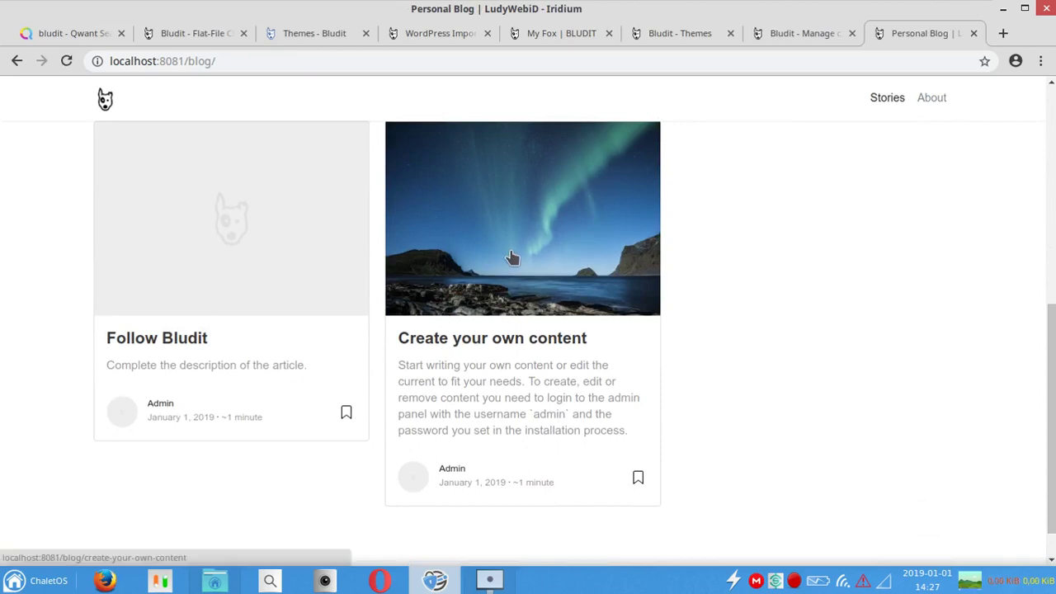
pyautogui.click(512, 258)
pyautogui.scroll(-5, 1052, 375)
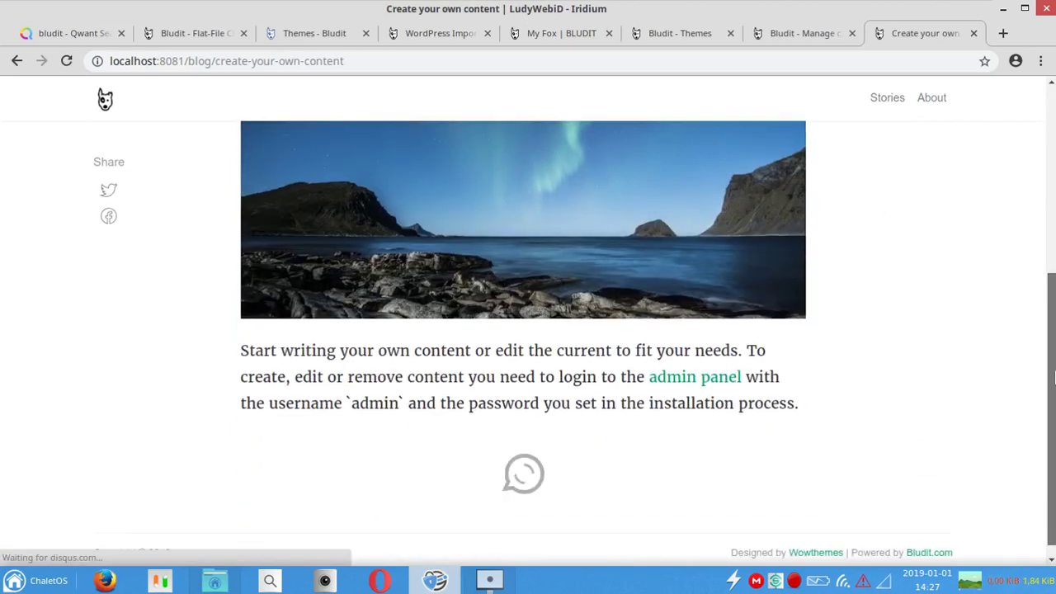
pyautogui.moveTo(1052, 375); pyautogui.dragTo(1053, 405)
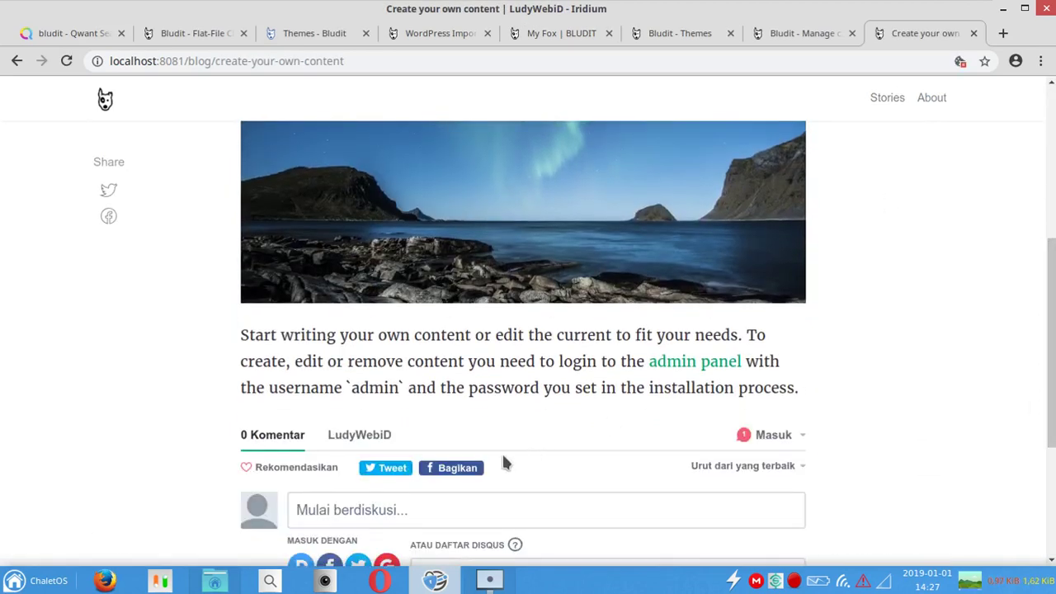
pyautogui.scroll(-3, 512, 467)
pyautogui.scroll(7, 433, 124)
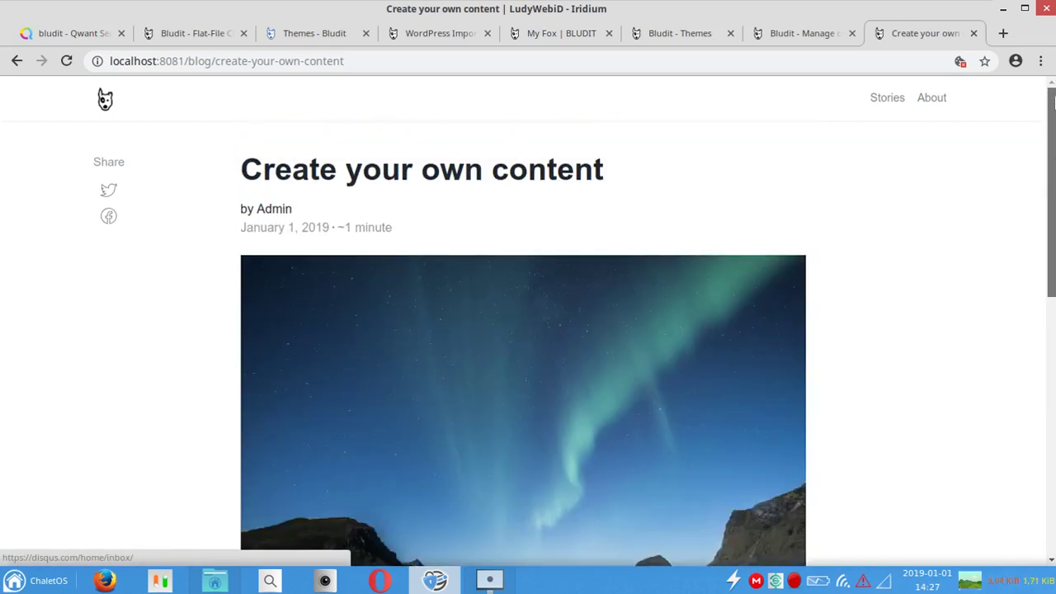
# Step: Check the live About page from the home page, then return to the admin Content list
pyautogui.click(107, 103)
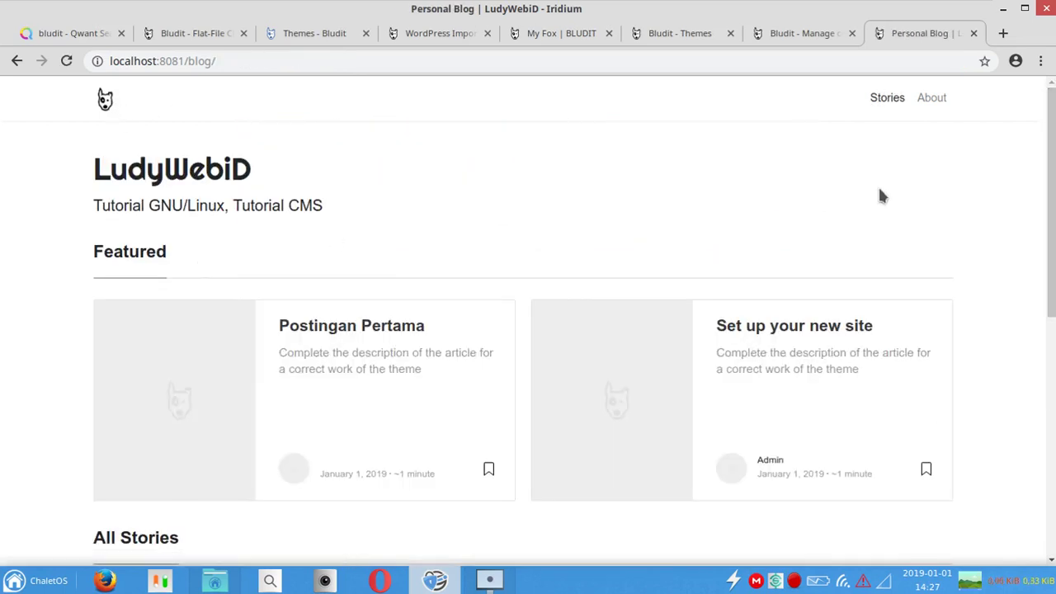
pyautogui.scroll(-5, 1054, 196)
pyautogui.scroll(5, 901, 162)
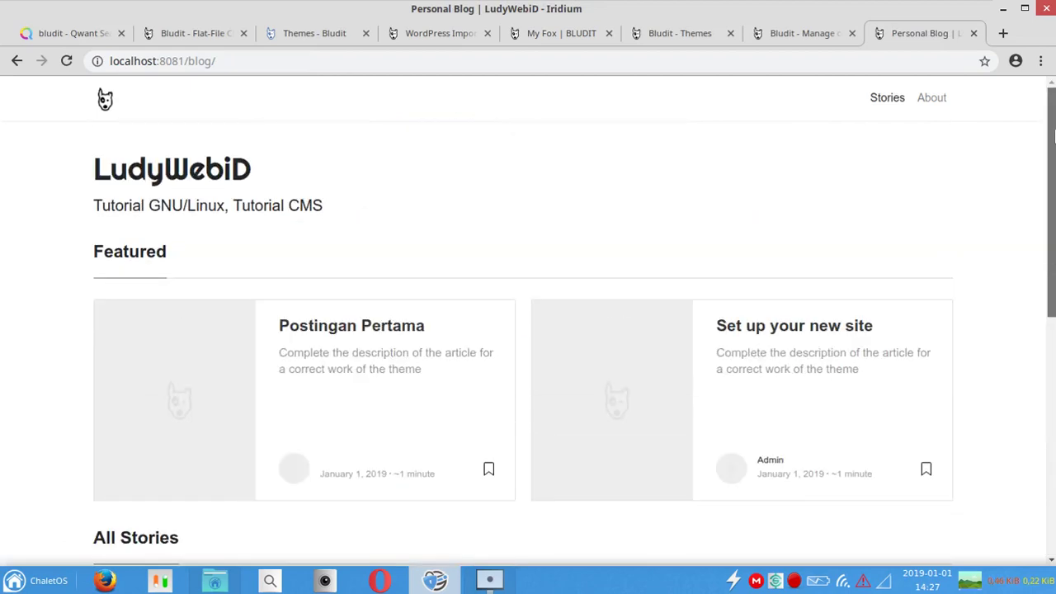
pyautogui.click(931, 97)
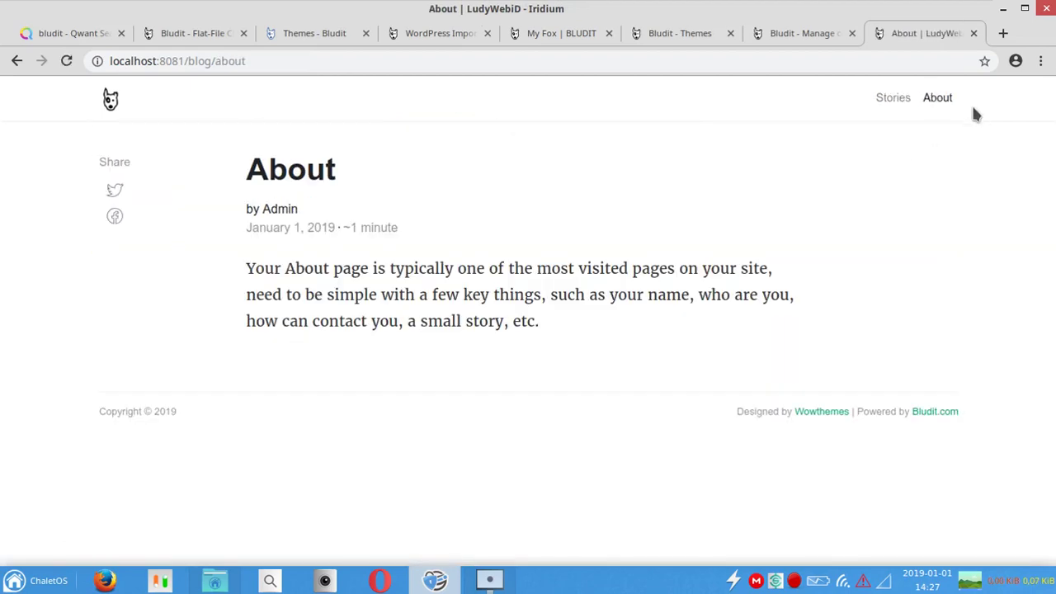
pyautogui.click(782, 37)
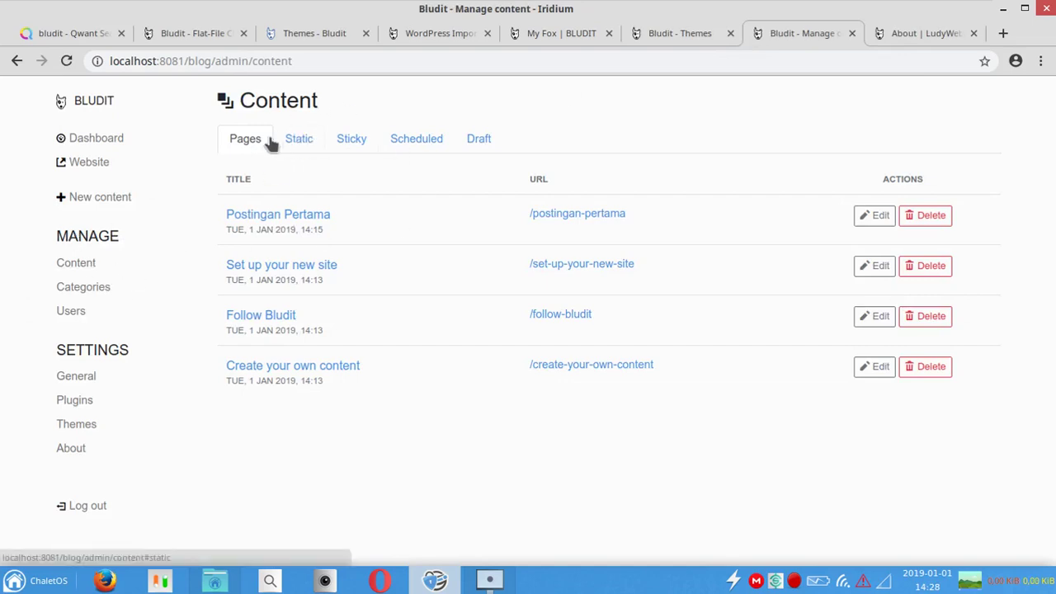
# Step: Add the line 'Misal ini' to the static About page and save it
pyautogui.click(290, 145)
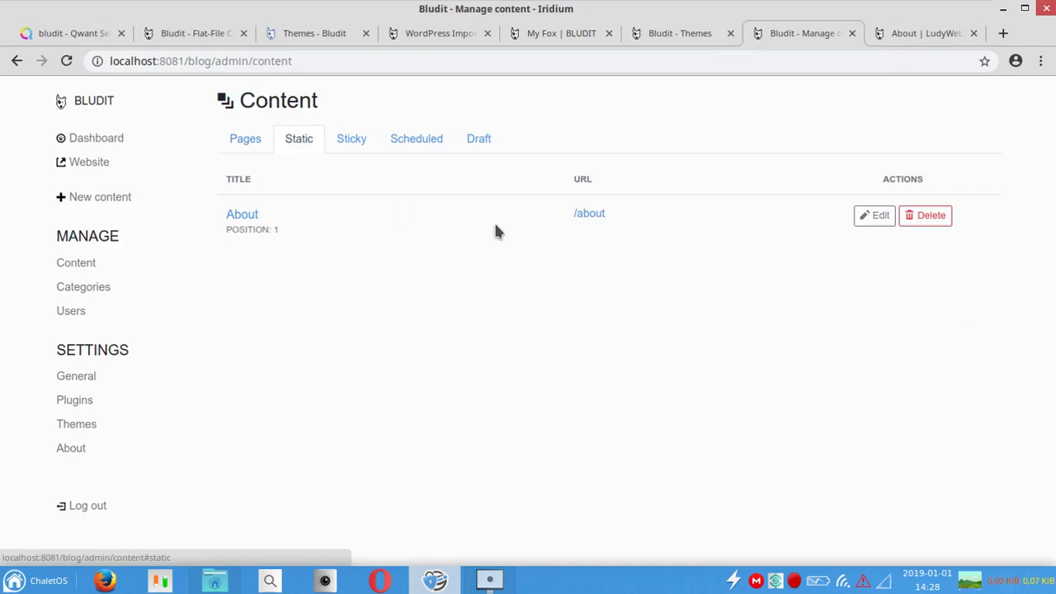
pyautogui.click(860, 216)
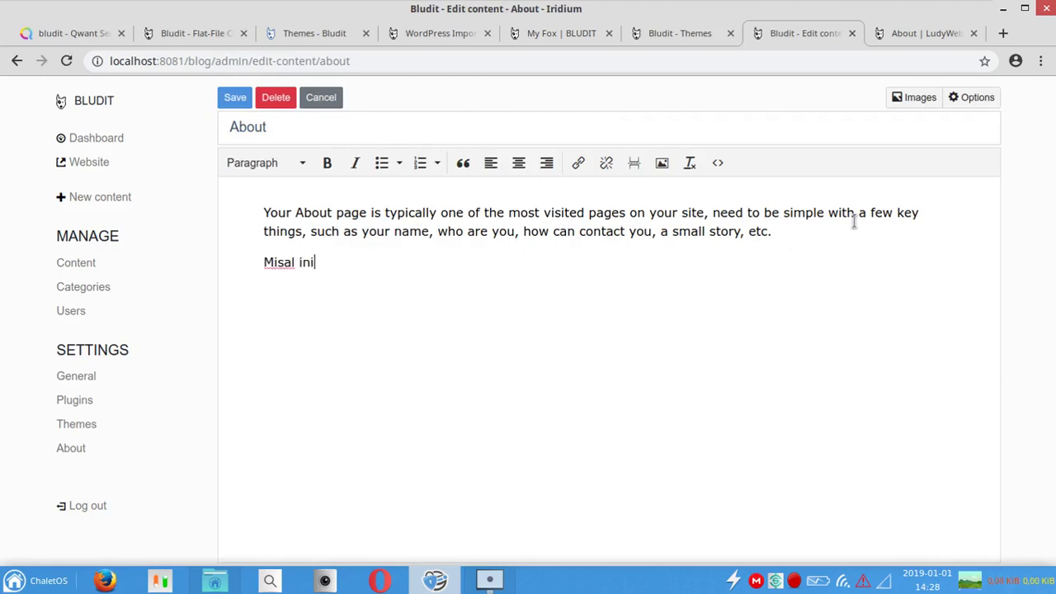
pyautogui.click(250, 97)
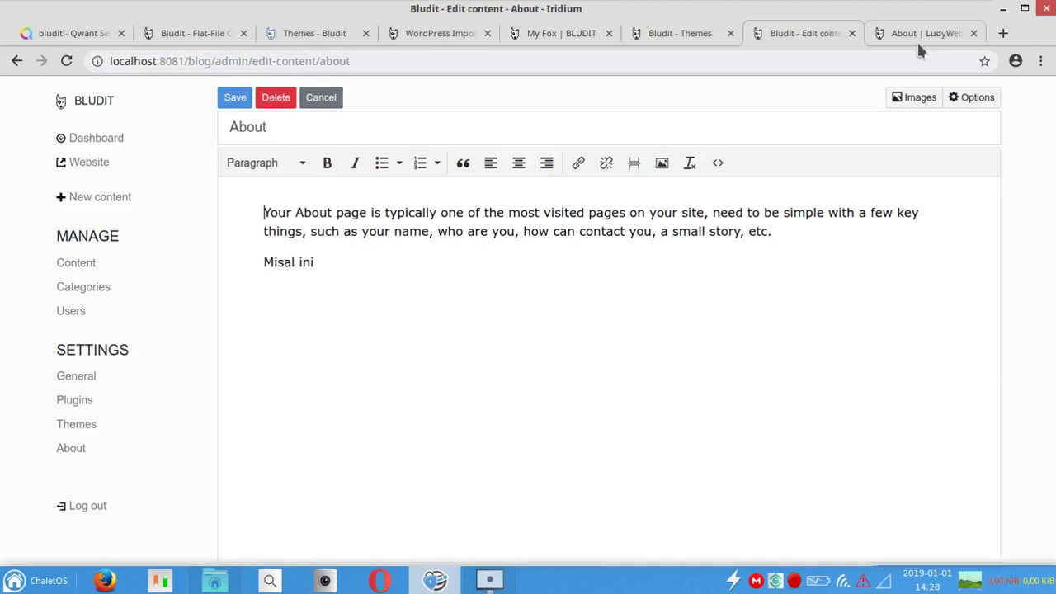
# Step: Reload the live About page to confirm the new line, then open the themes list
pyautogui.click(917, 35)
pyautogui.click(67, 61)
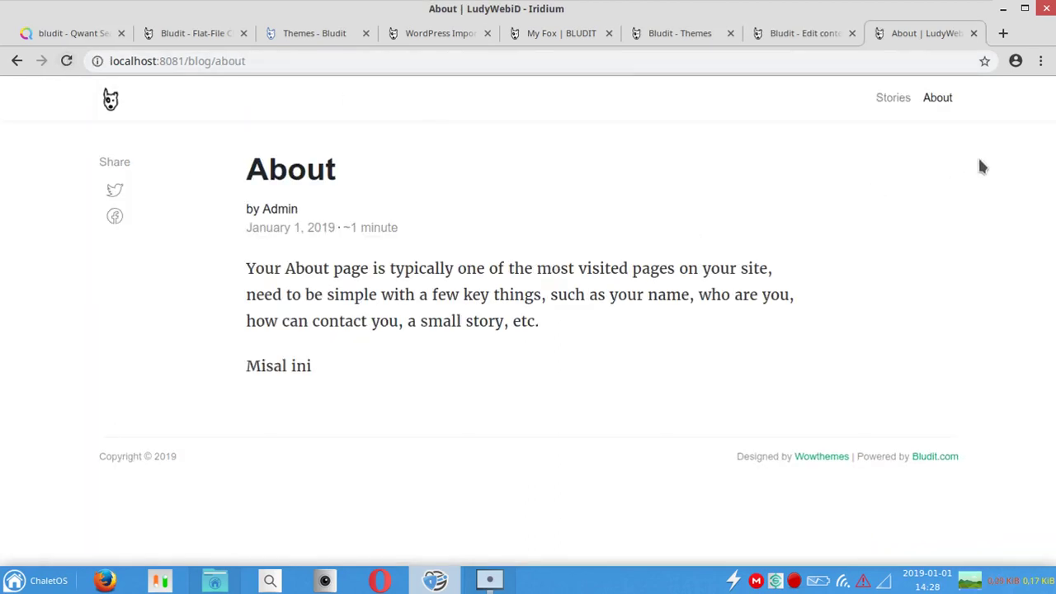
pyautogui.click(805, 34)
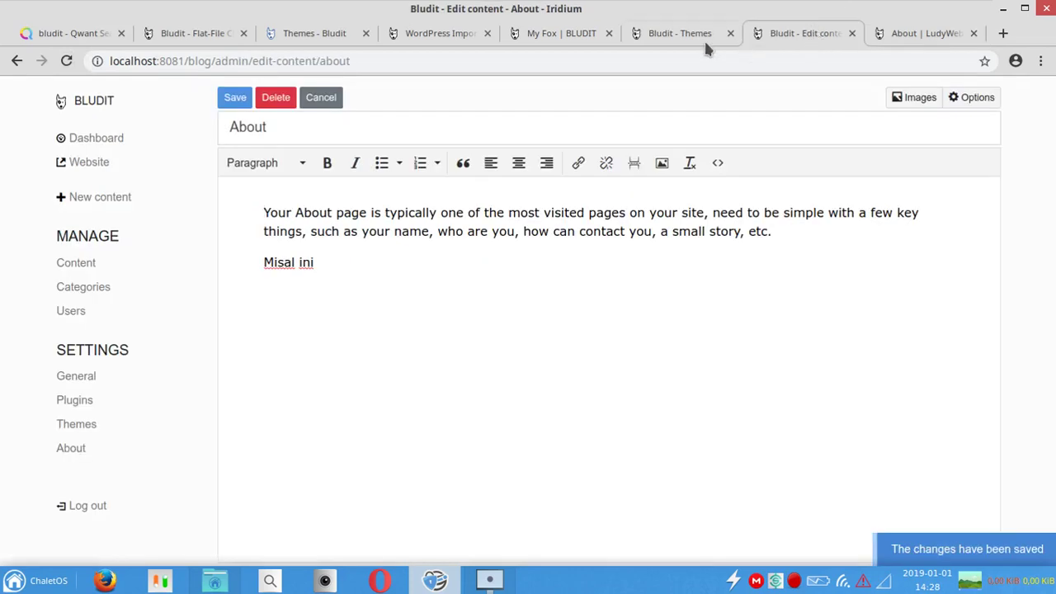
pyautogui.click(689, 37)
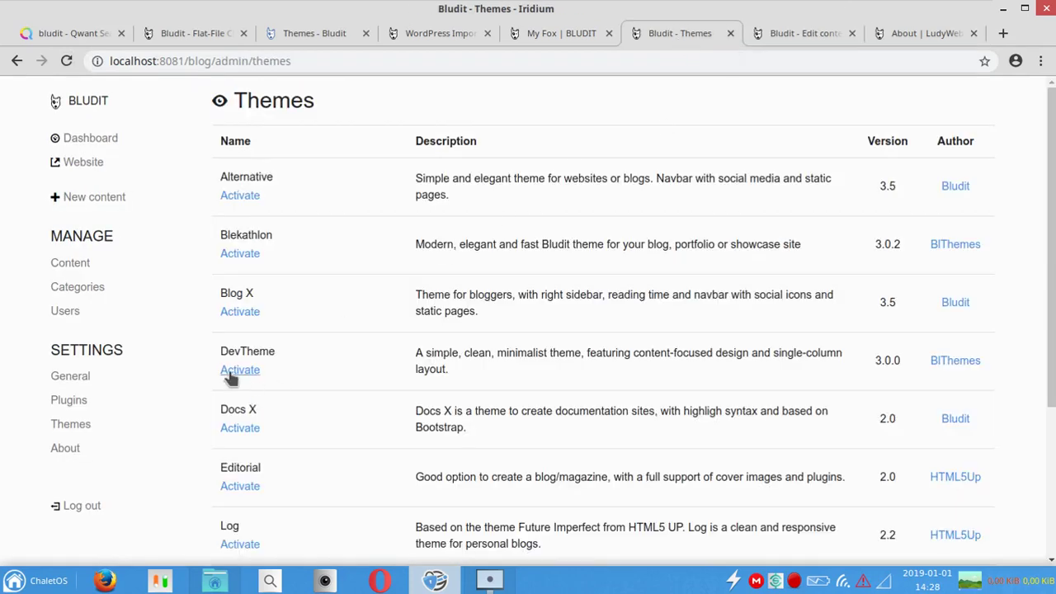
# Step: Activate the Massively theme
pyautogui.scroll(-3, 1052, 400)
pyautogui.scroll(-2, 1053, 399)
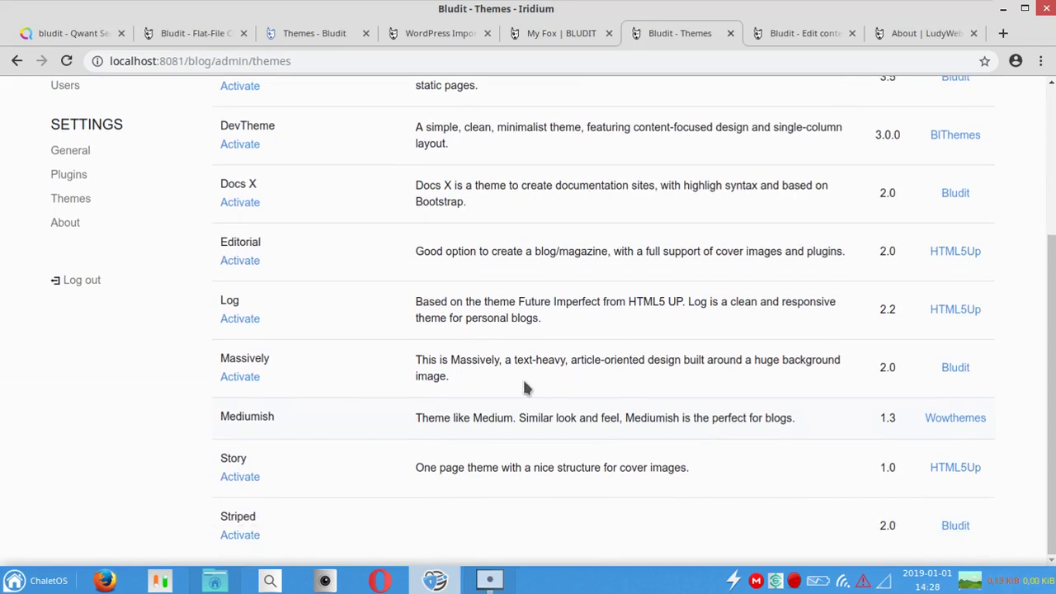
pyautogui.click(252, 377)
# Step: Close the About editor and reload the live About page in Massively, scrolling to its content
pyautogui.click(792, 29)
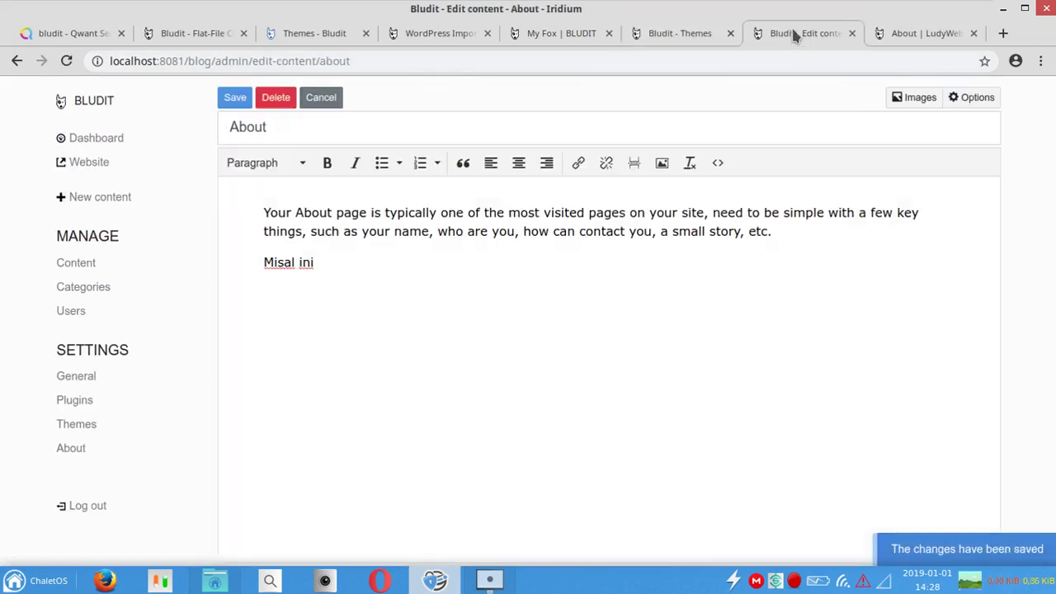
pyautogui.click(852, 34)
pyautogui.press('F5')
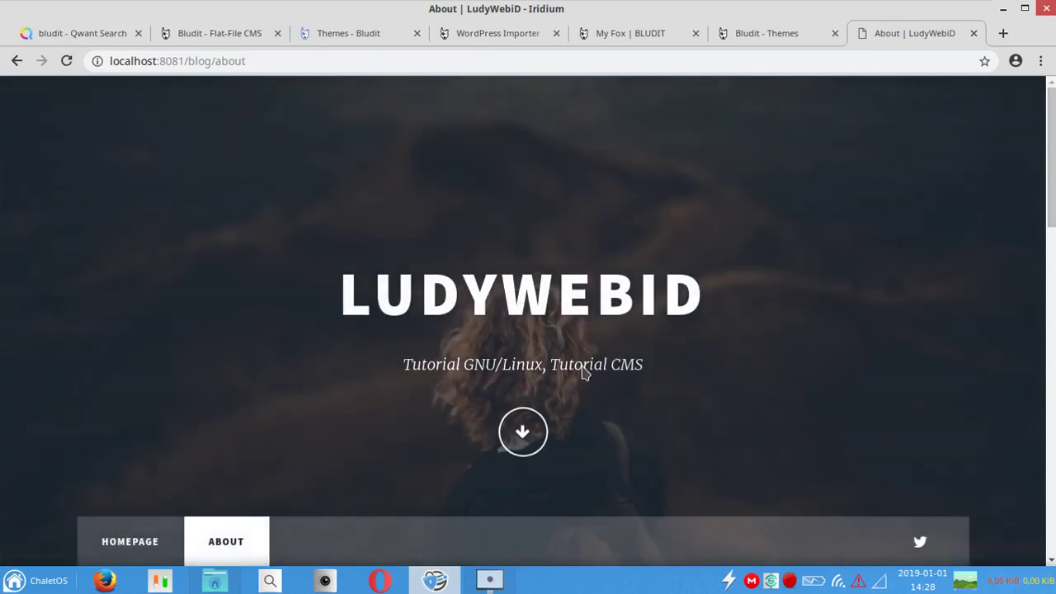
pyautogui.click(524, 430)
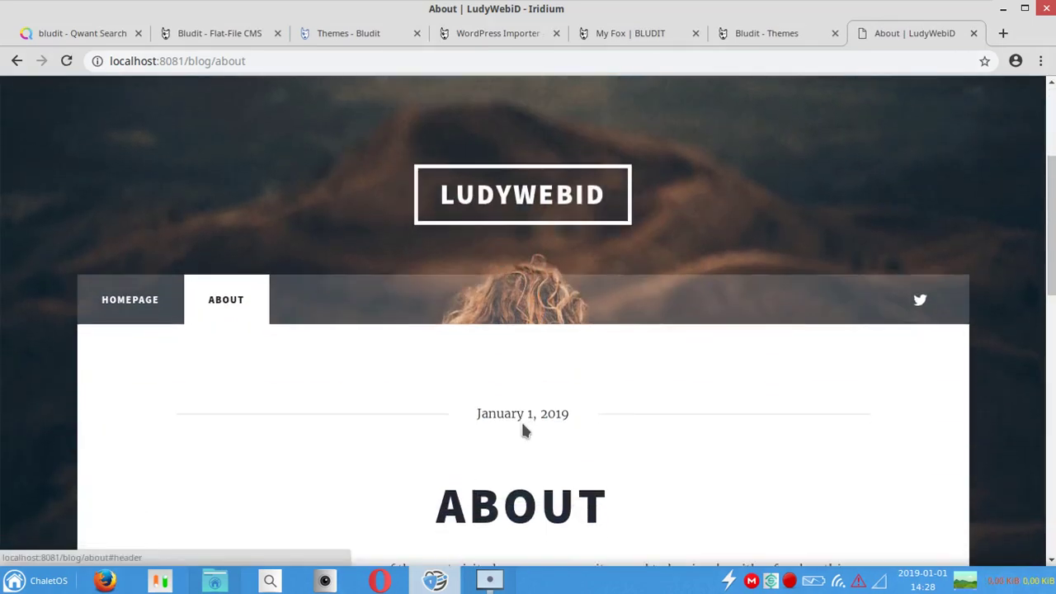